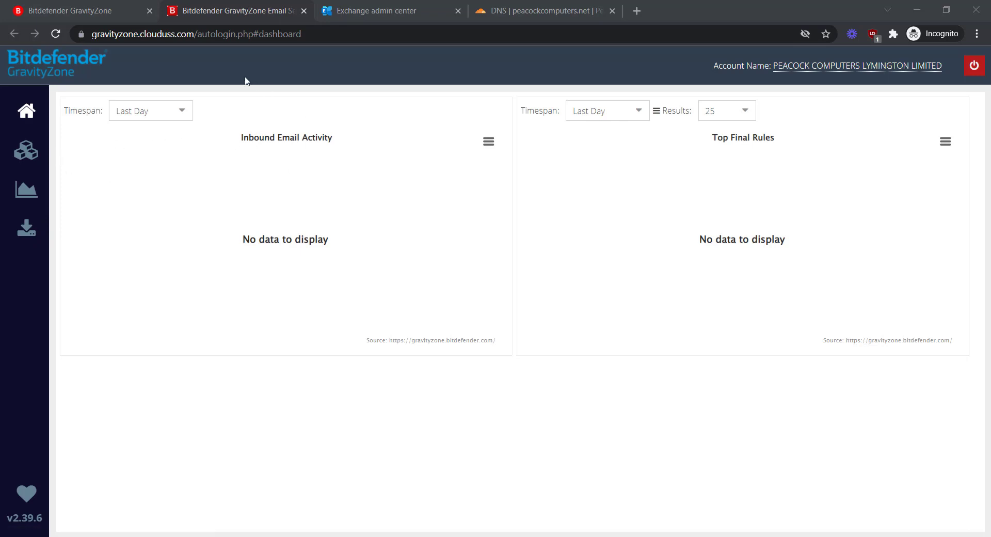
Open Email Security's Product Configuration Domains list, showing techies365.xyz with DKIM Success.
click(26, 150)
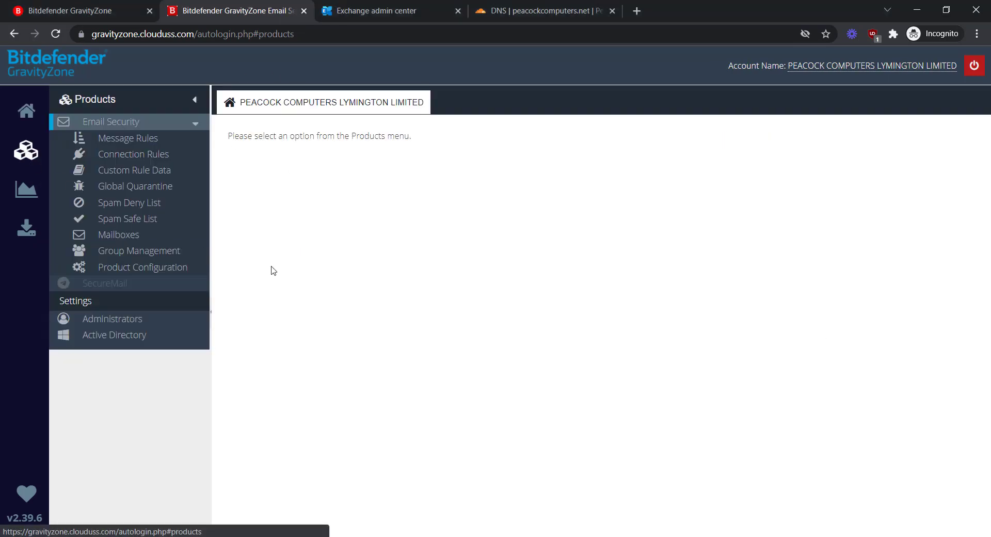
click(152, 274)
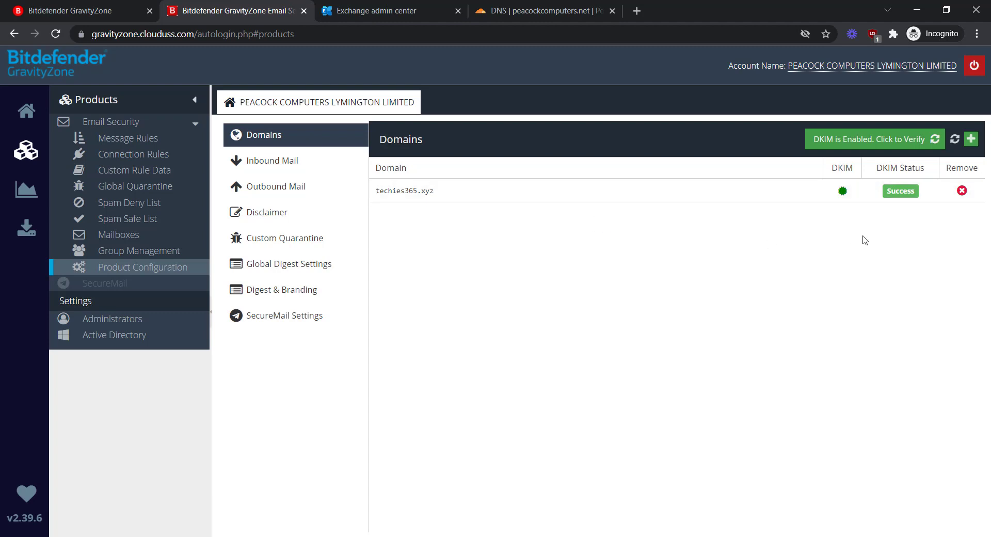
Start a new protected domain peacockcomputers.net and copy its Outlook MX host from Cloudflare.
click(972, 140)
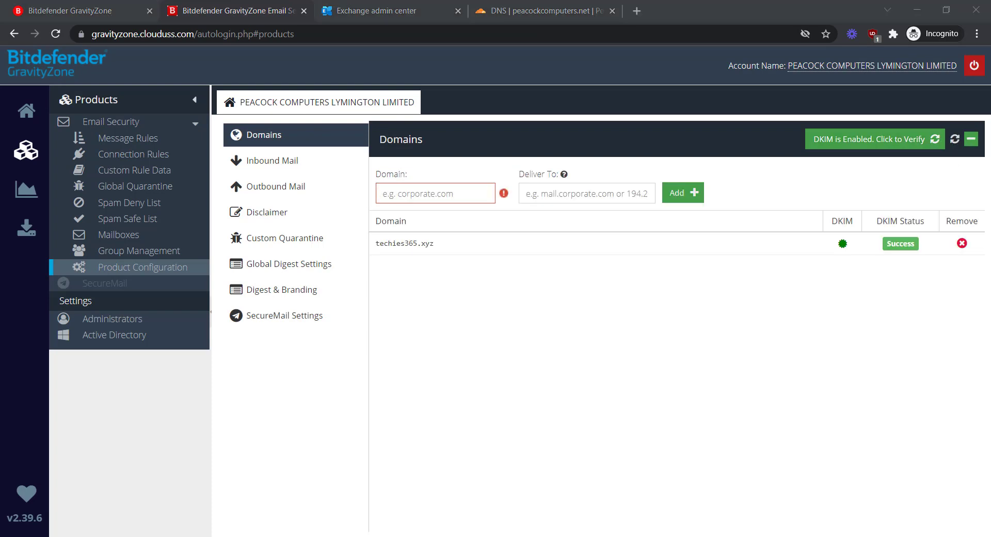
click(447, 194)
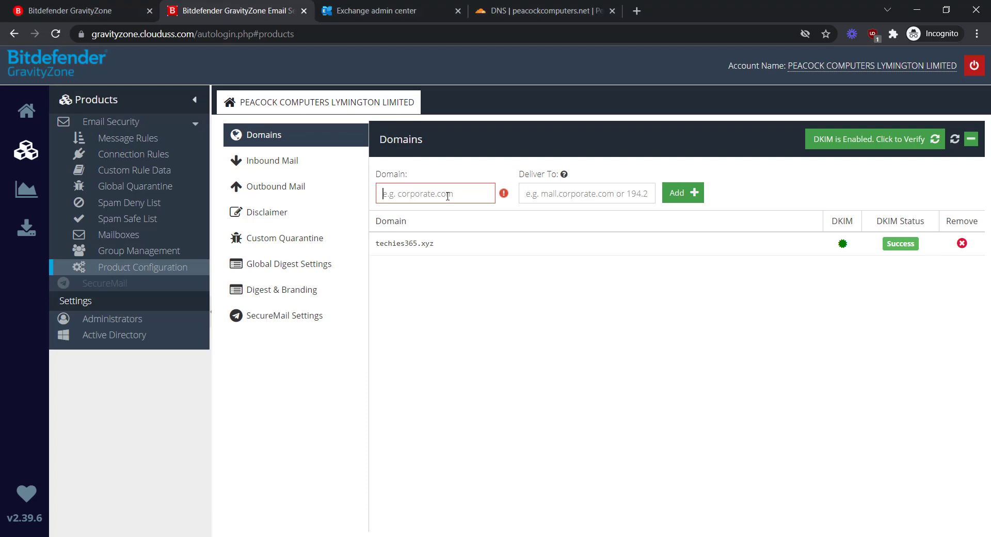
text(peacockcomputers.net)
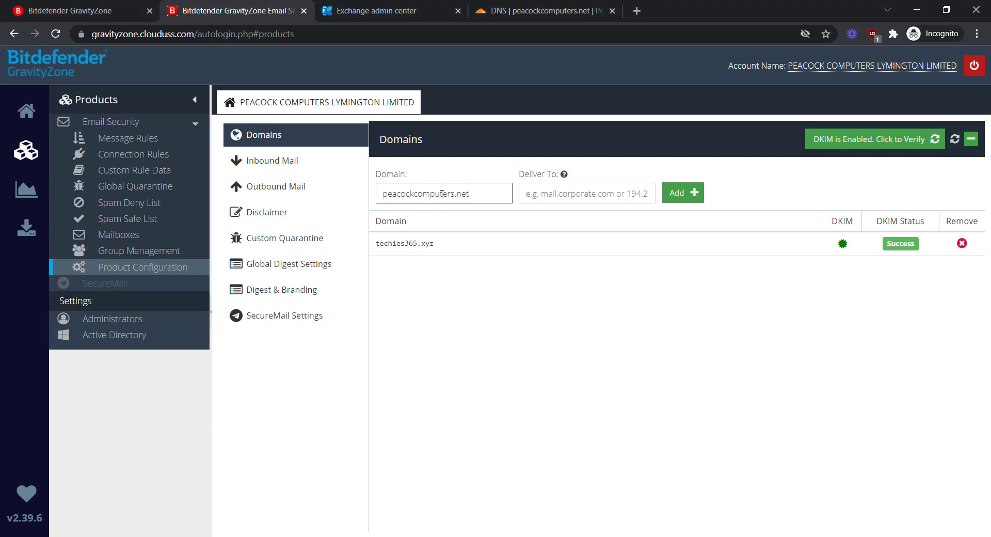
click(526, 15)
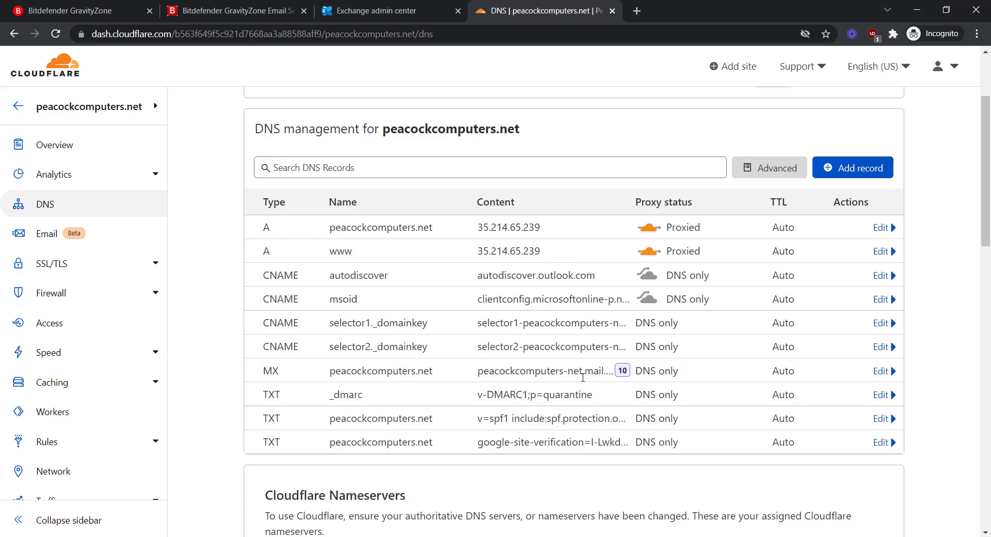
click(879, 372)
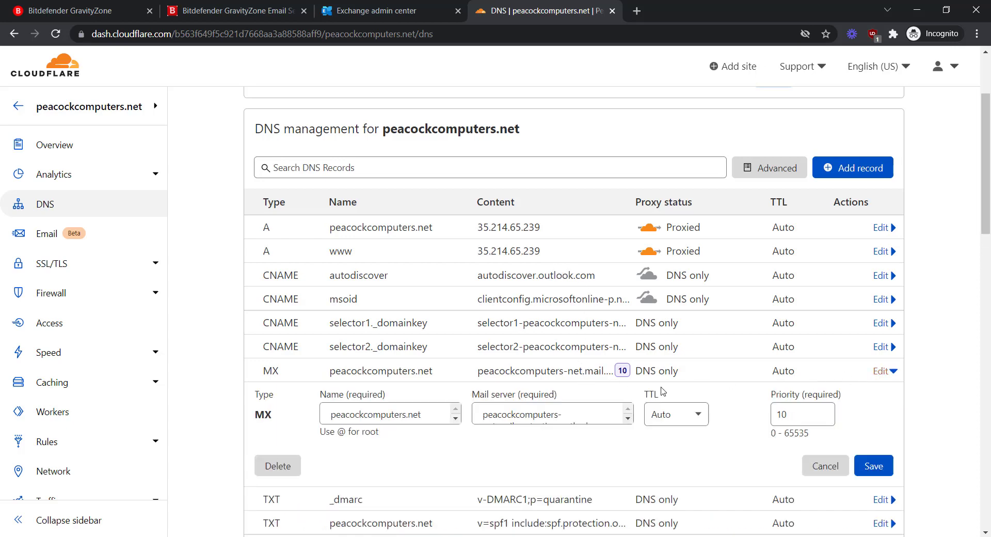
triple_click(546, 417)
key(ctrl+c)
Set the copied MX host as Deliver To, add the domain, and view its DKIM public key.
click(386, 13)
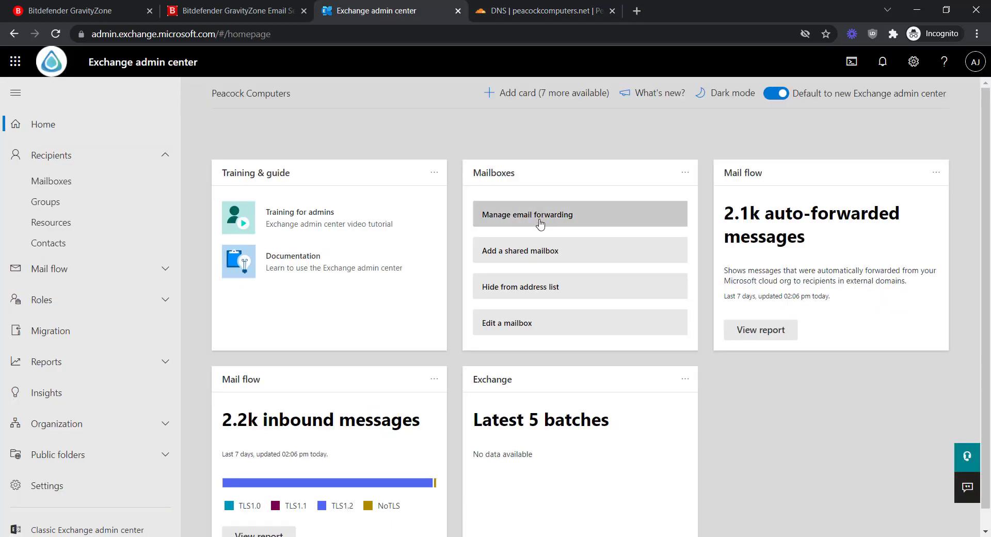
click(274, 14)
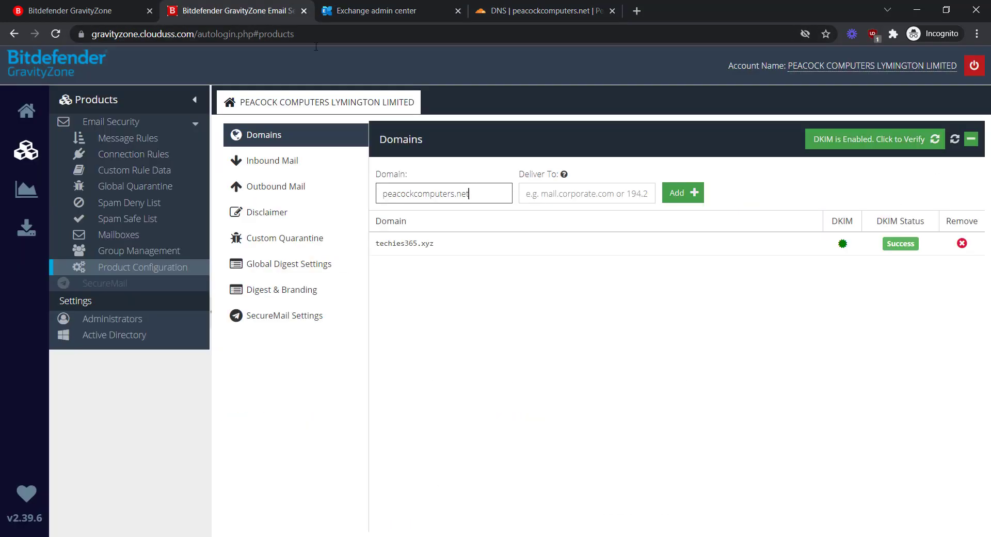
click(573, 194)
key(ctrl+v)
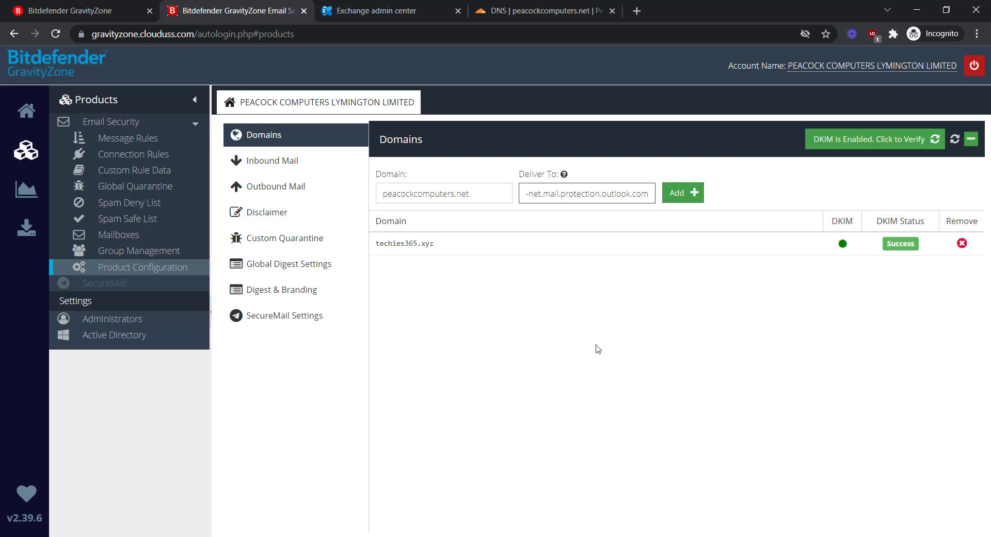
key(Return)
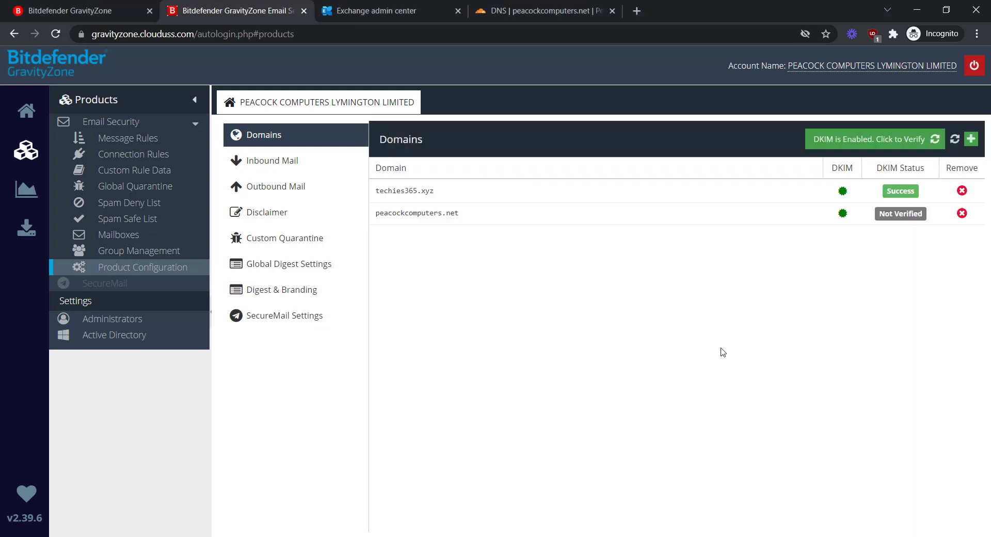
click(842, 213)
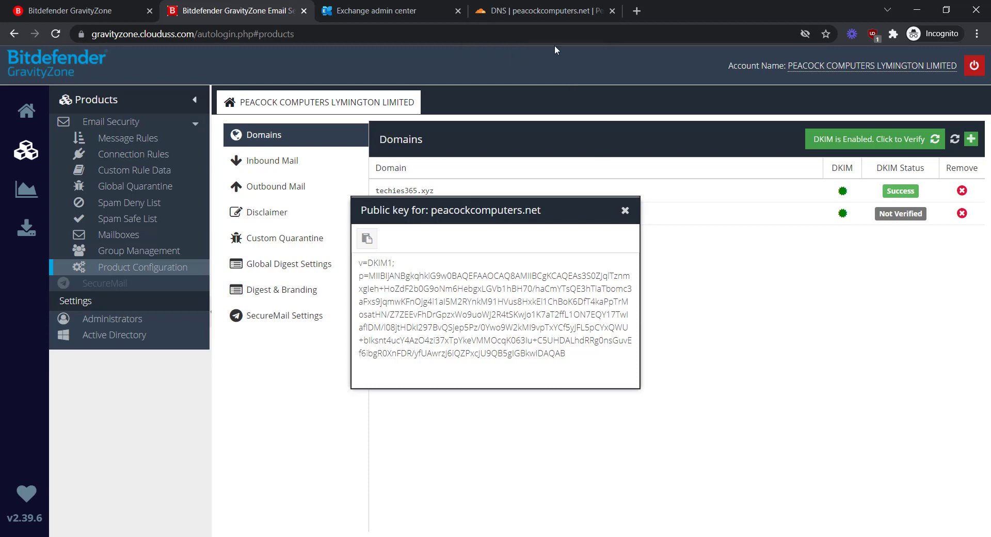
click(531, 14)
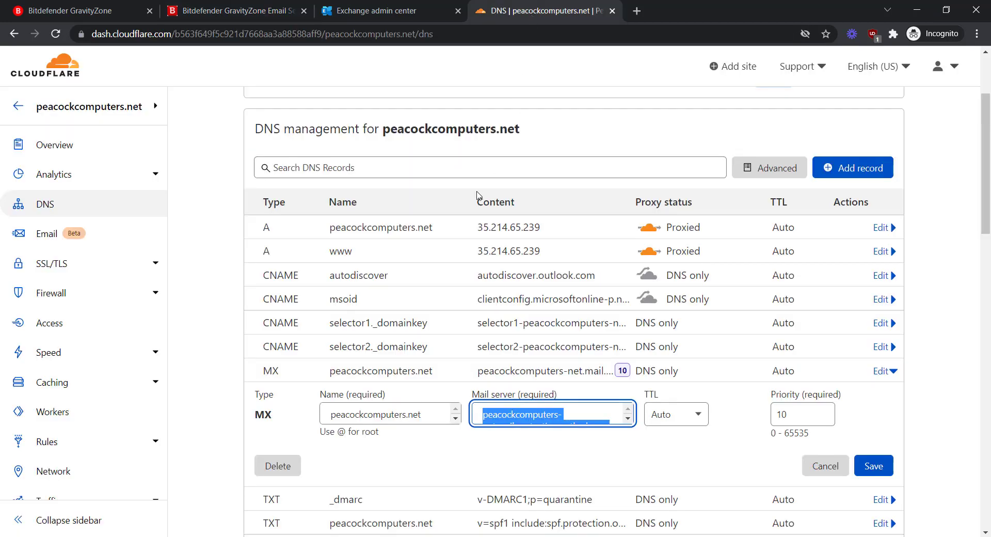
Discard the MX edit and begin a Cloudflare TXT record named ussems._domainkey.
click(810, 467)
click(847, 167)
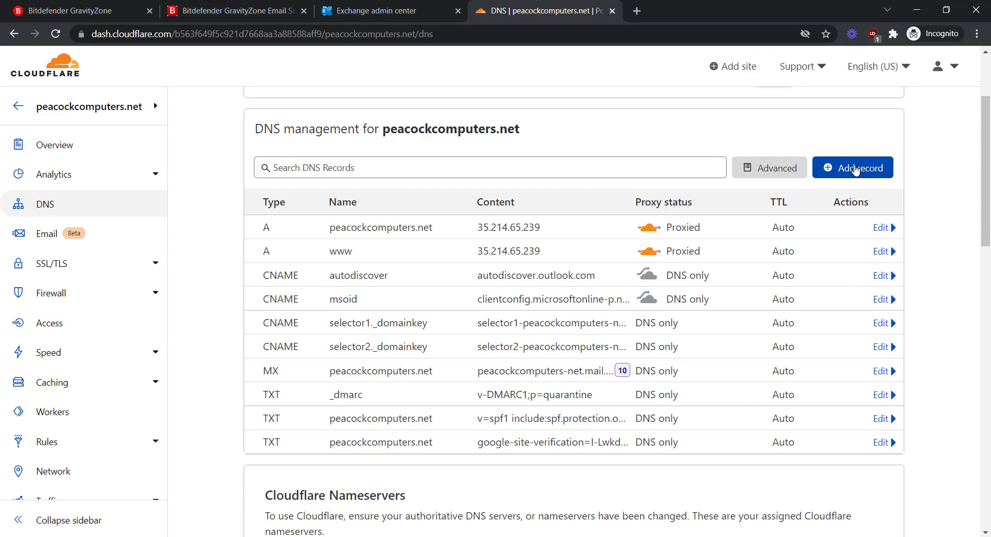
click(300, 241)
scroll(282, 335, down, 7)
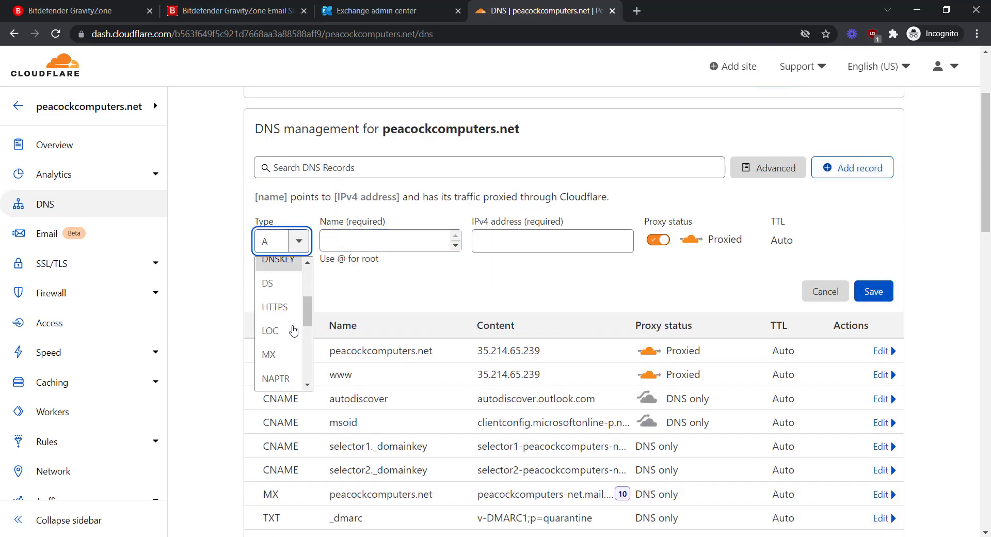
click(284, 355)
click(345, 242)
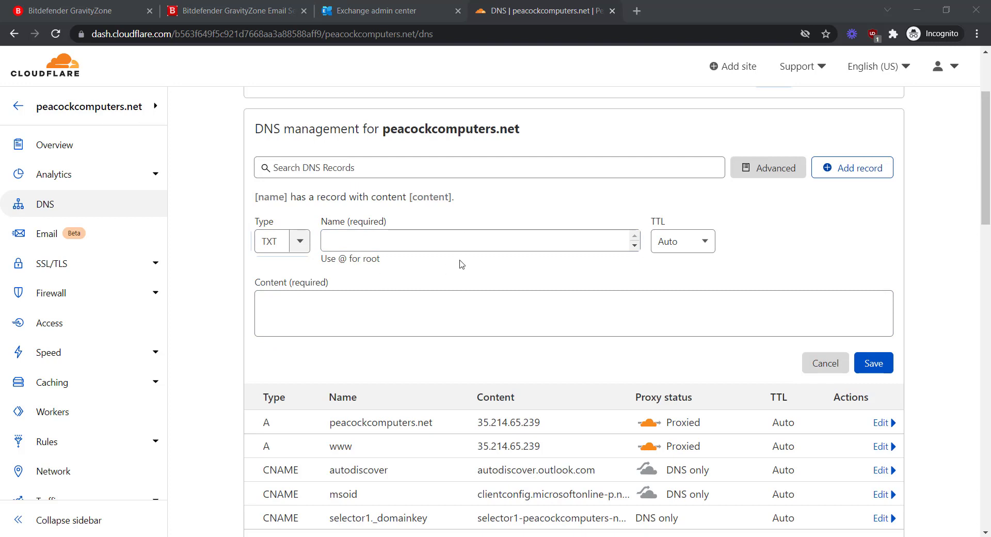
click(340, 247)
text(u)
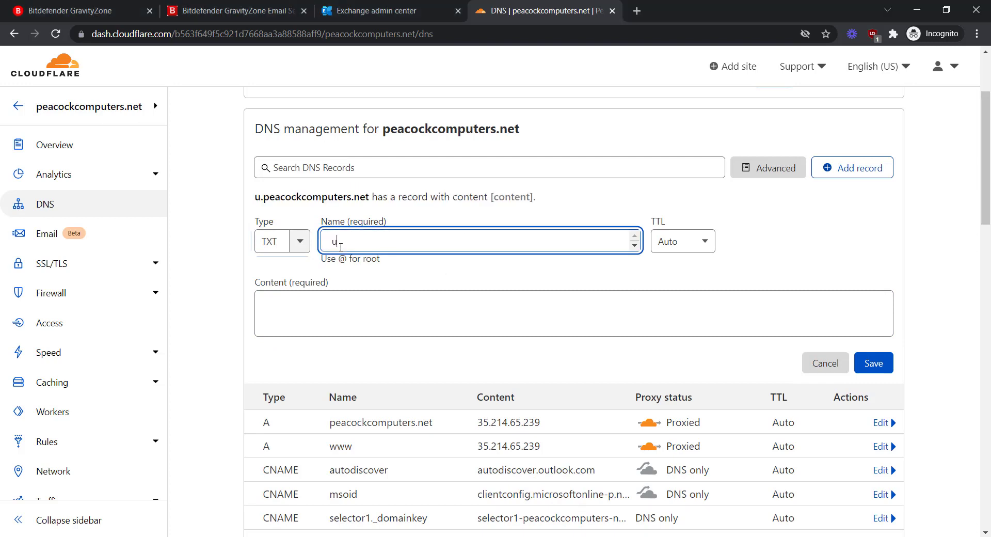
text(ssems)
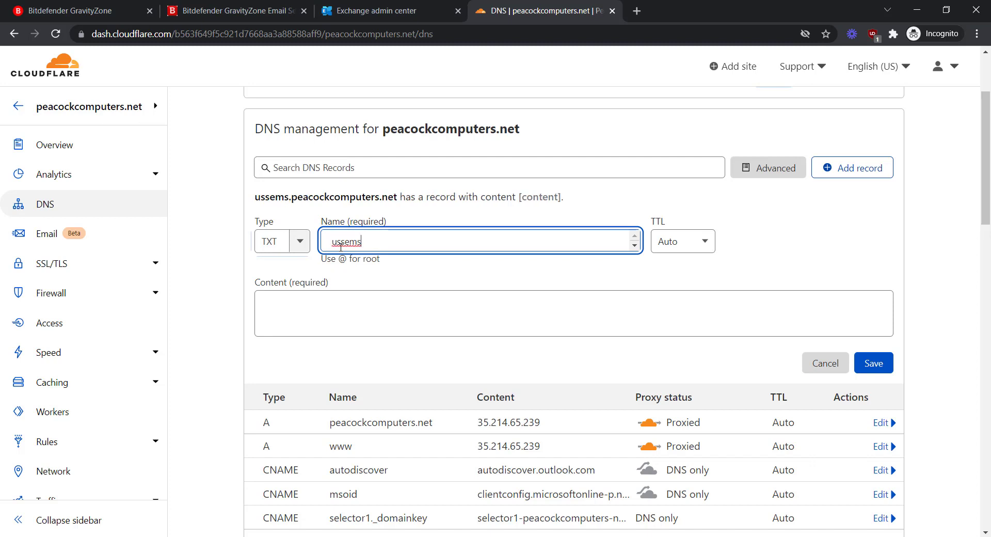
text(._)
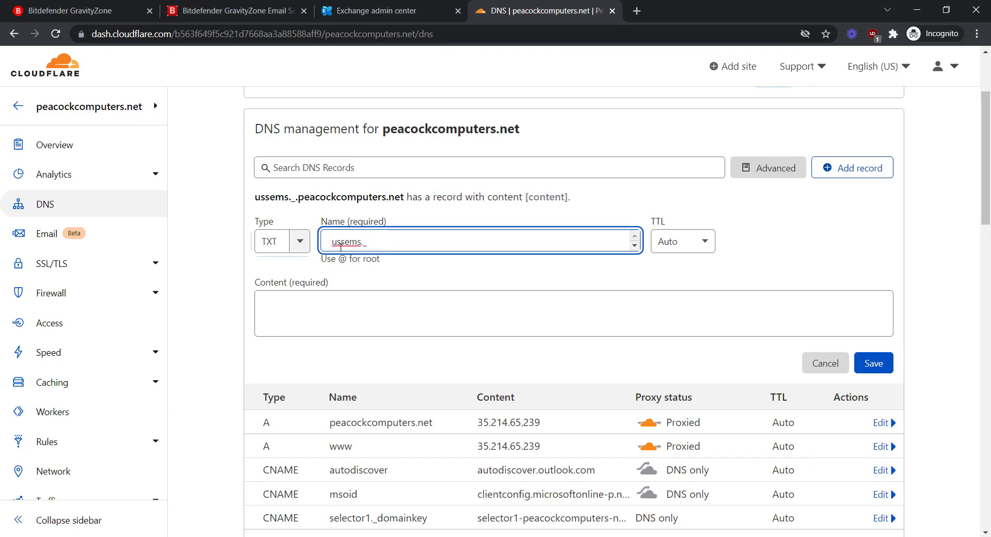
text(domainke)
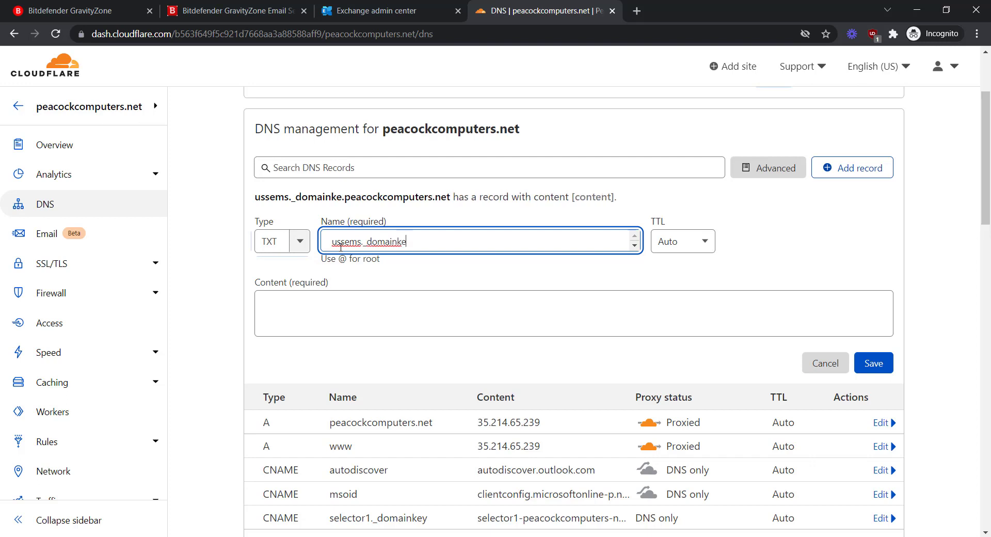
text(y)
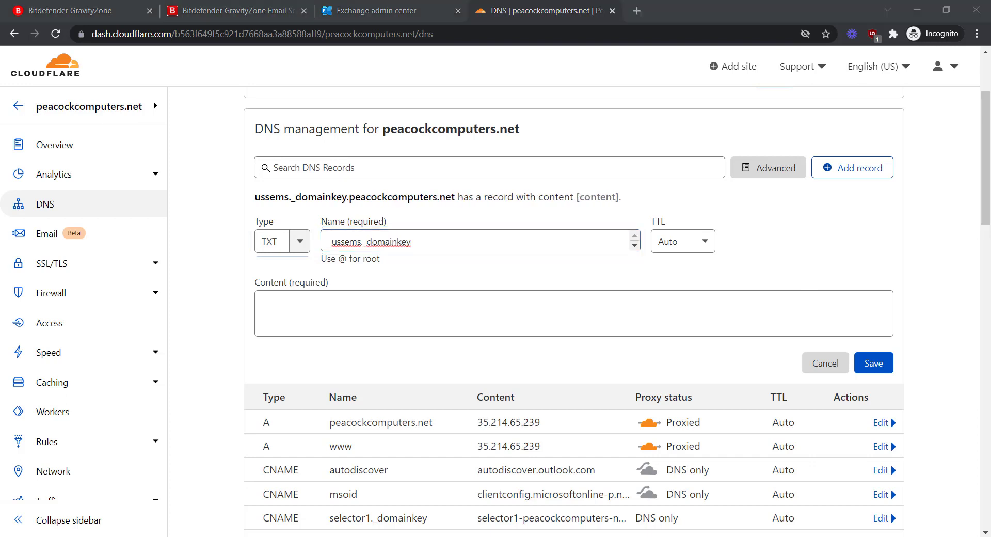
triple_click(469, 244)
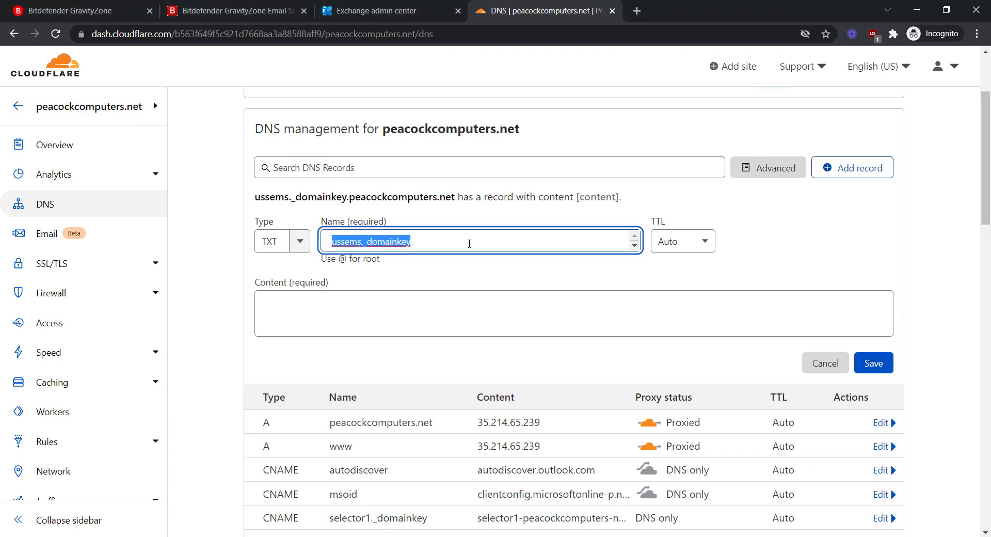
click(469, 244)
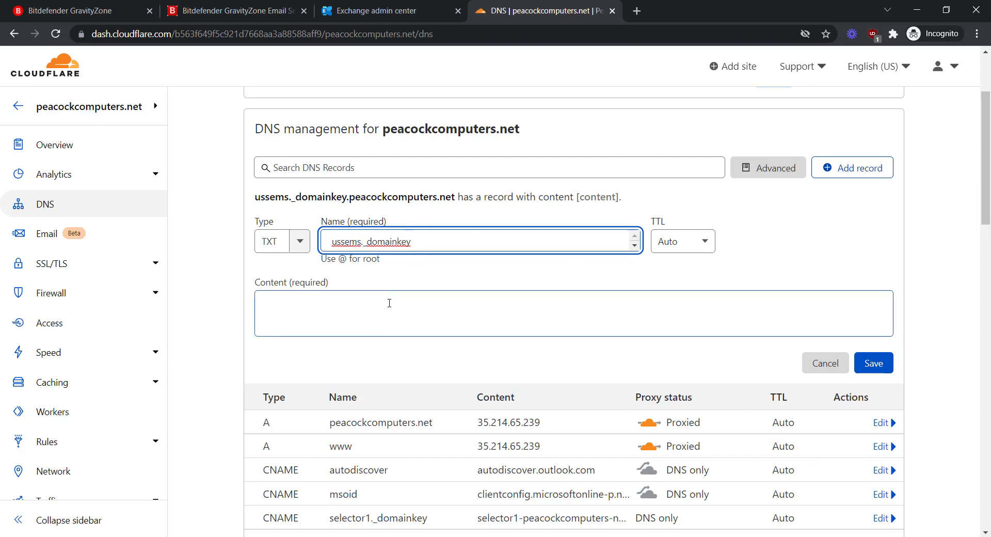
Fill the TXT record with the GravityZone DKIM public key and save it.
click(344, 309)
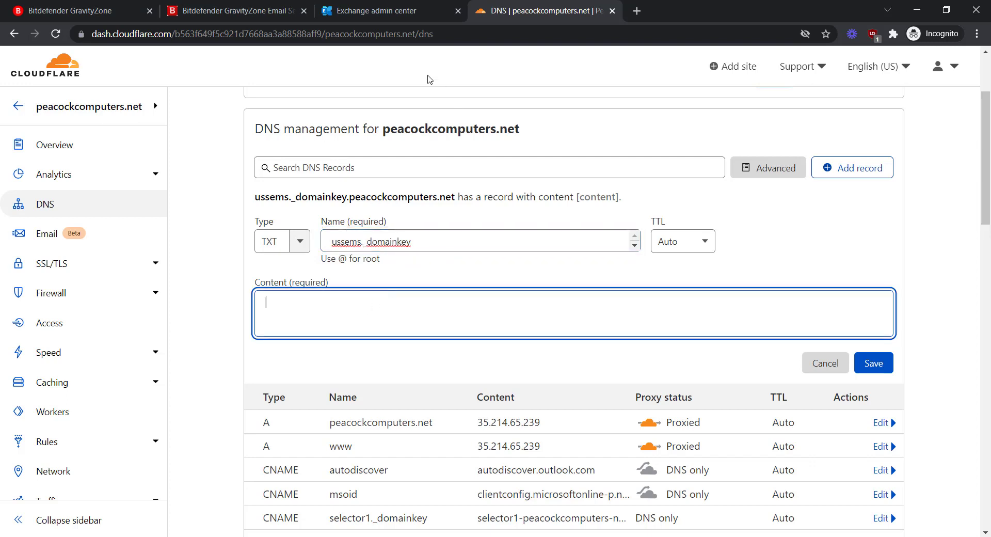
click(263, 11)
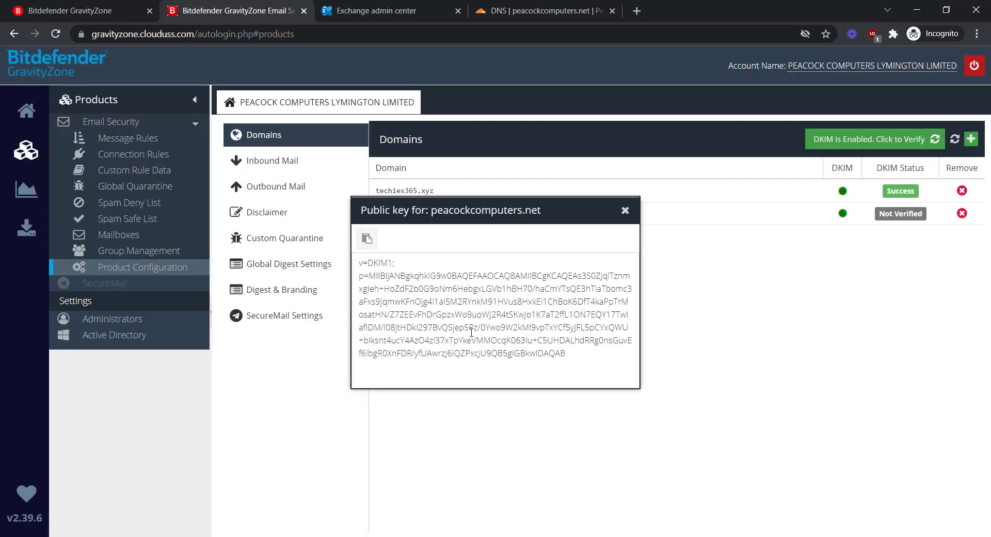
click(367, 238)
click(535, 11)
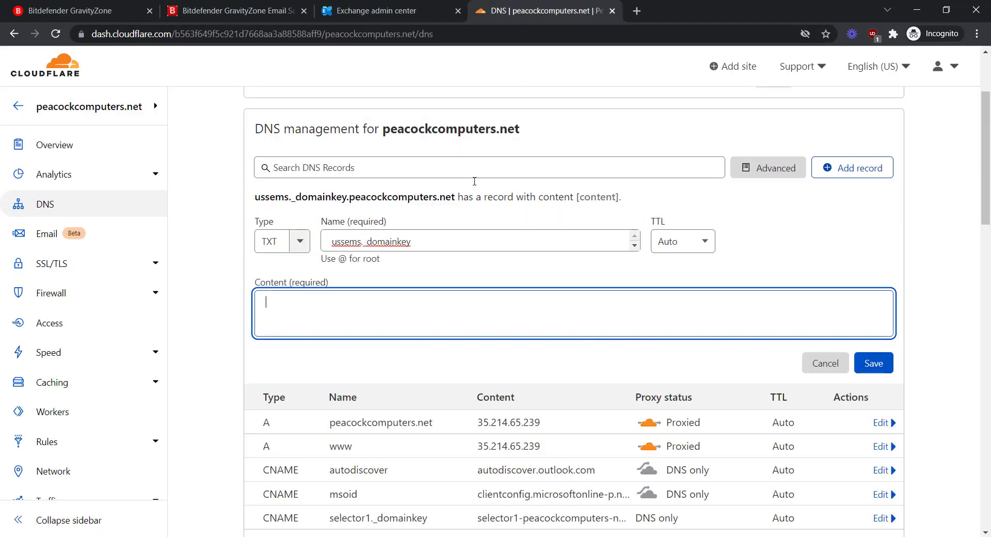
key(ctrl+v)
click(875, 398)
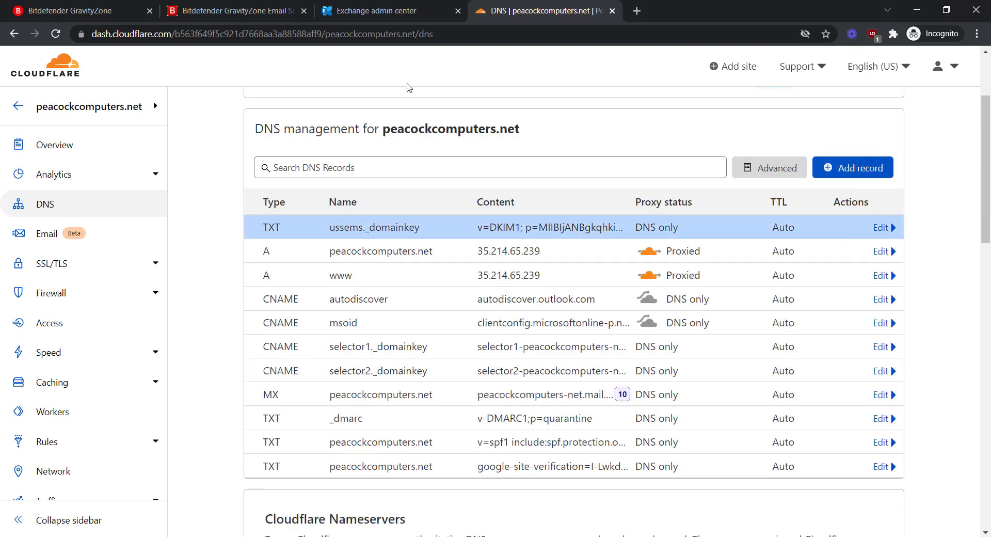
click(222, 10)
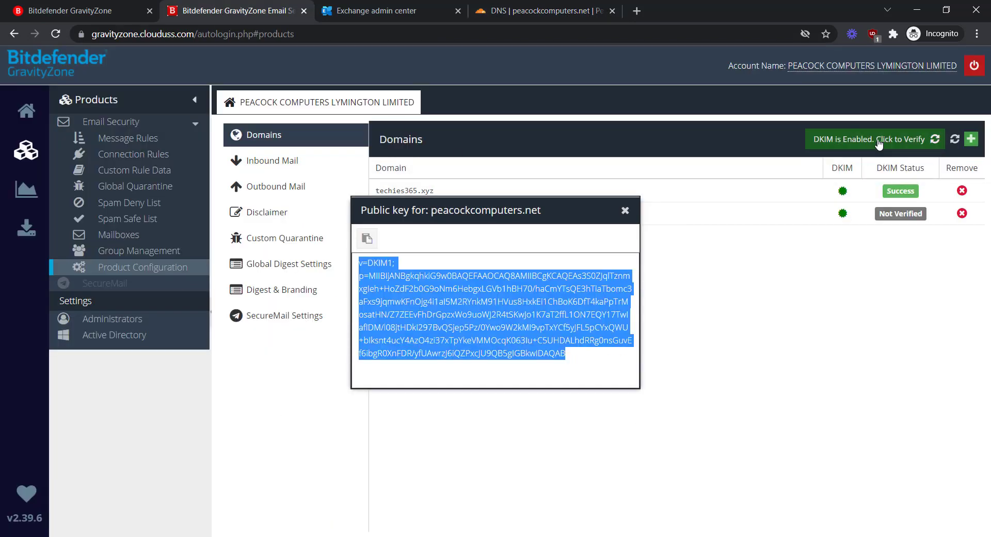
Close the public key dialog and verify DKIM so peacockcomputers.net shows Success.
click(625, 210)
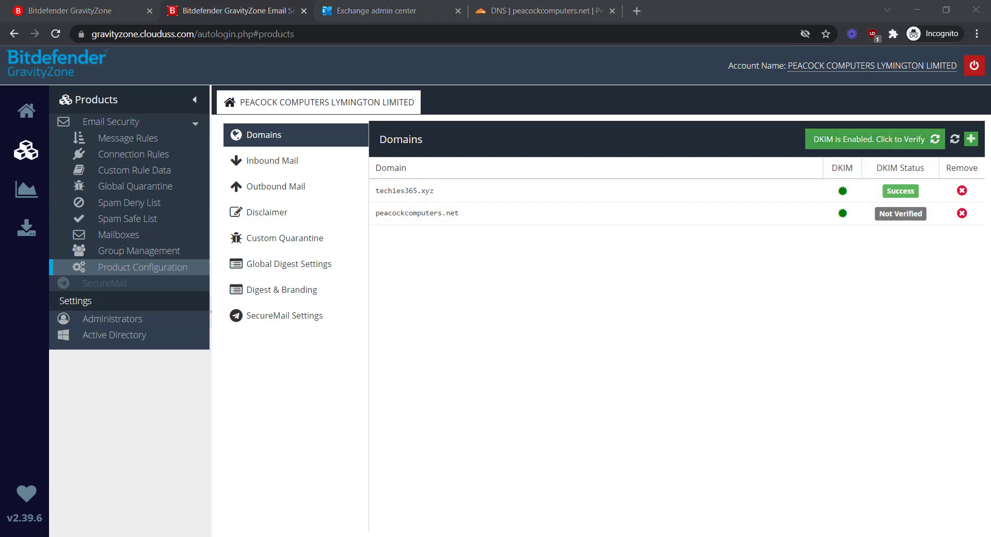
click(897, 148)
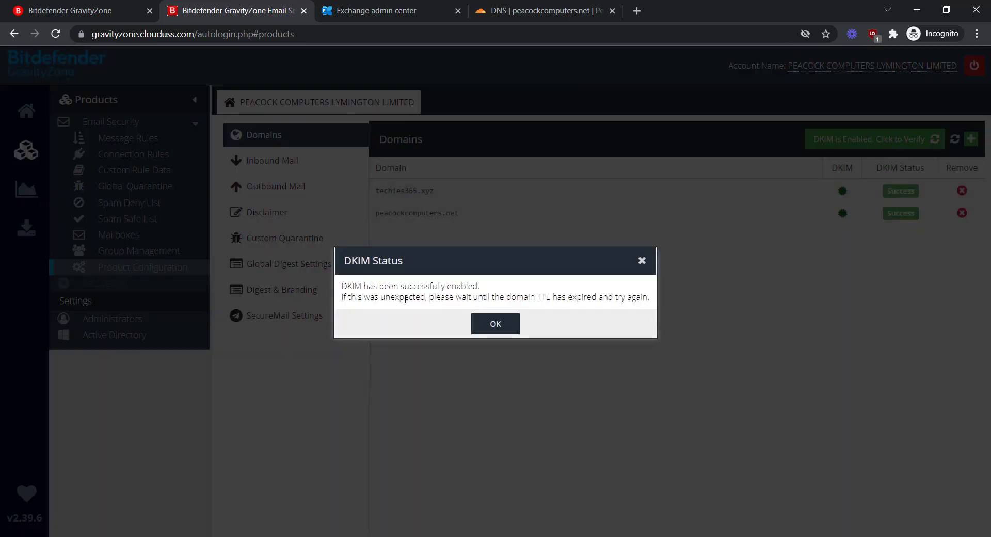
click(496, 324)
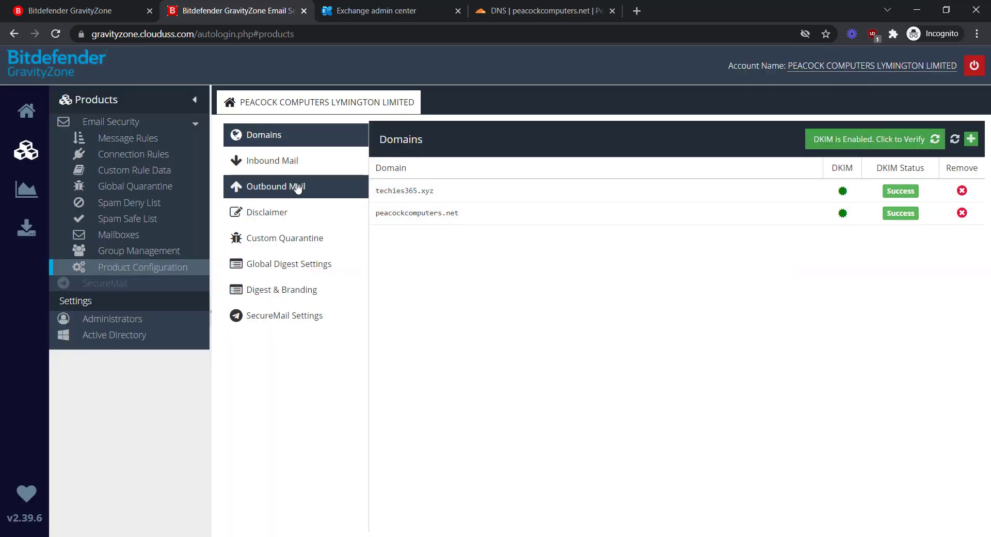
Show Inbound Mail delivery routes, including peacockcomputers.net to its Outlook host at cost 5.
click(286, 163)
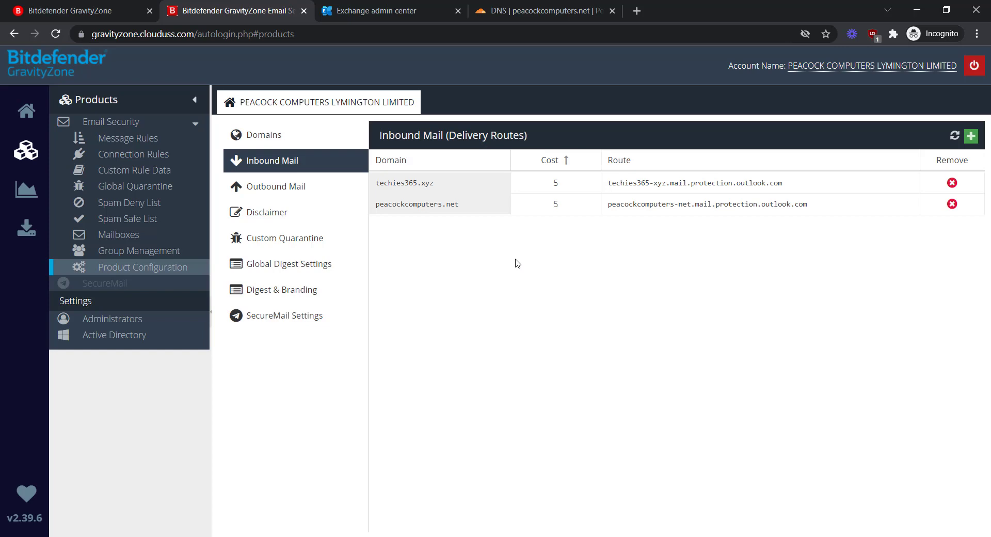
Delete the existing Outlook MX record for peacockcomputers.net in Cloudflare.
click(512, 14)
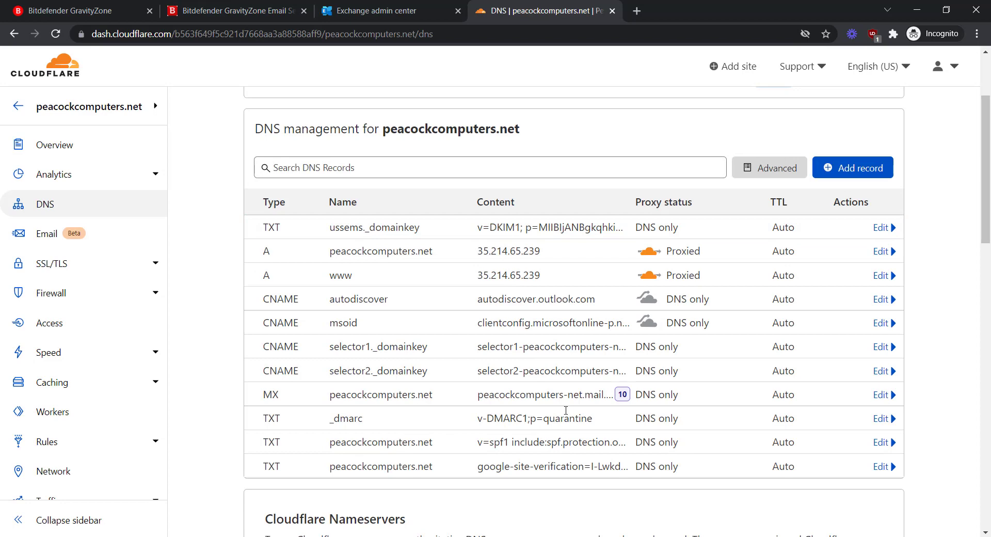
click(884, 395)
scroll(495, 426, down, 1)
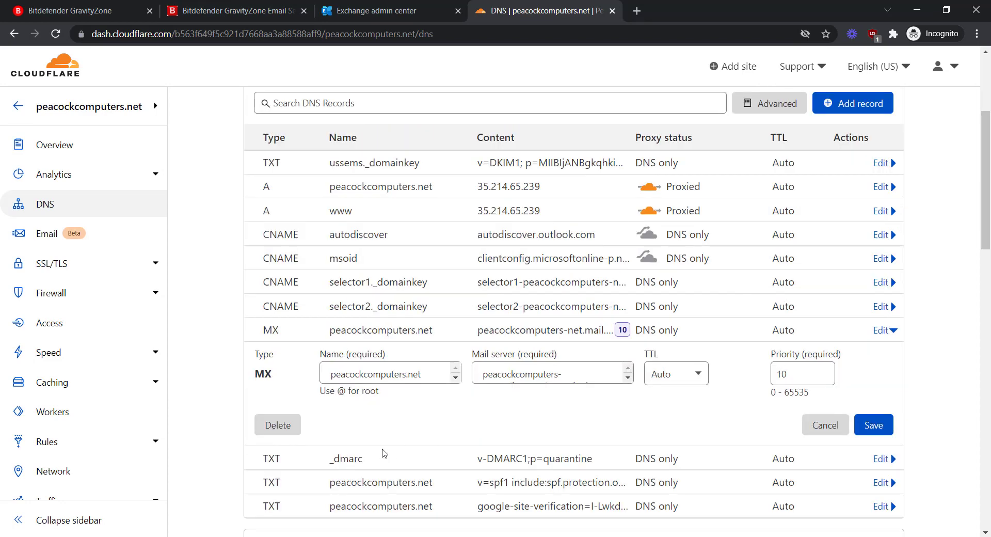
click(279, 426)
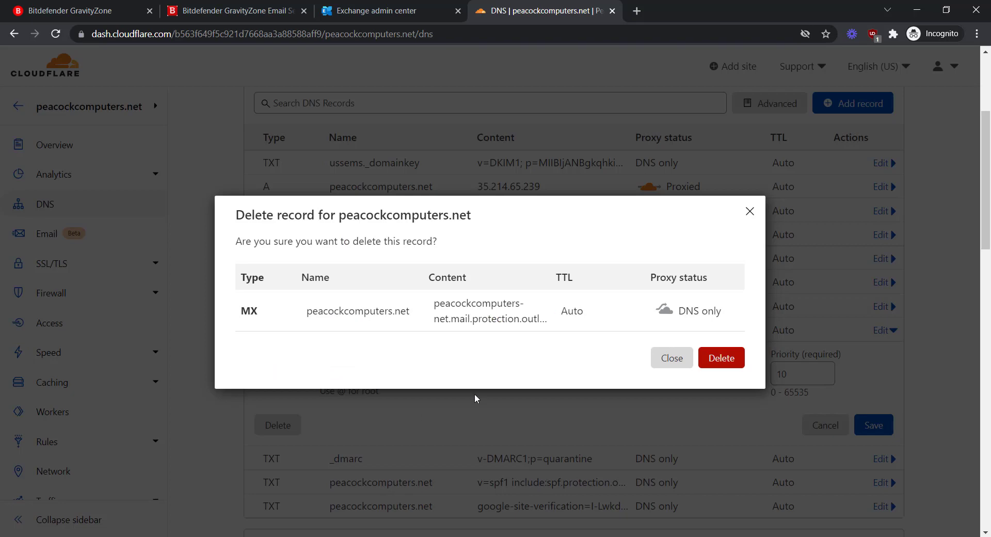
click(721, 358)
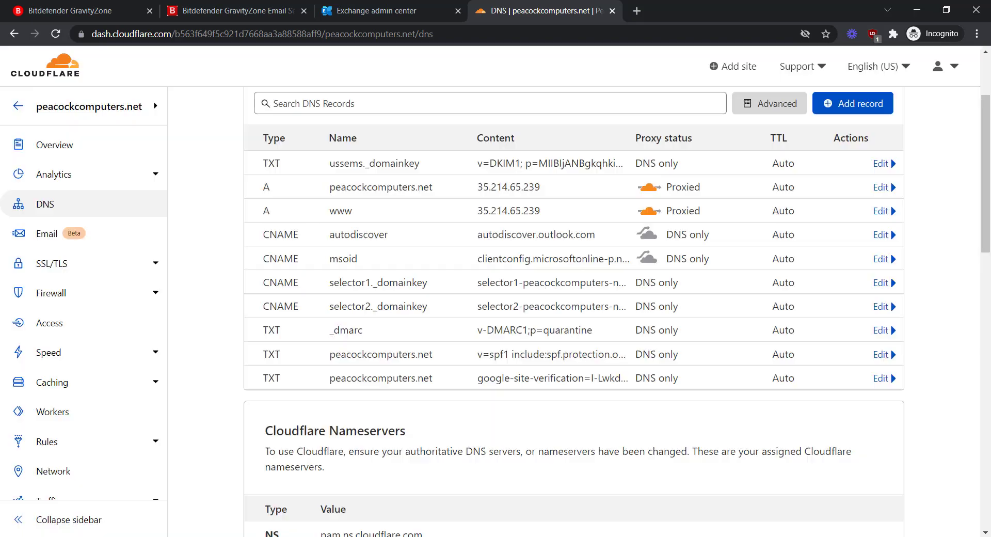
Add MX records @ → mta01.scanscope.net (priority 10) and mail1.scanscope.net (priority 20).
click(843, 110)
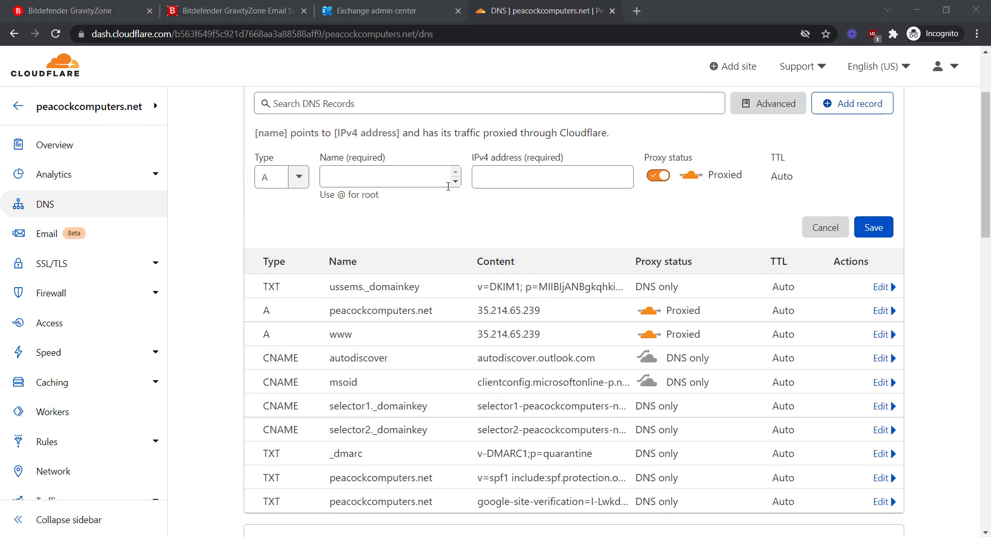
click(409, 180)
click(281, 178)
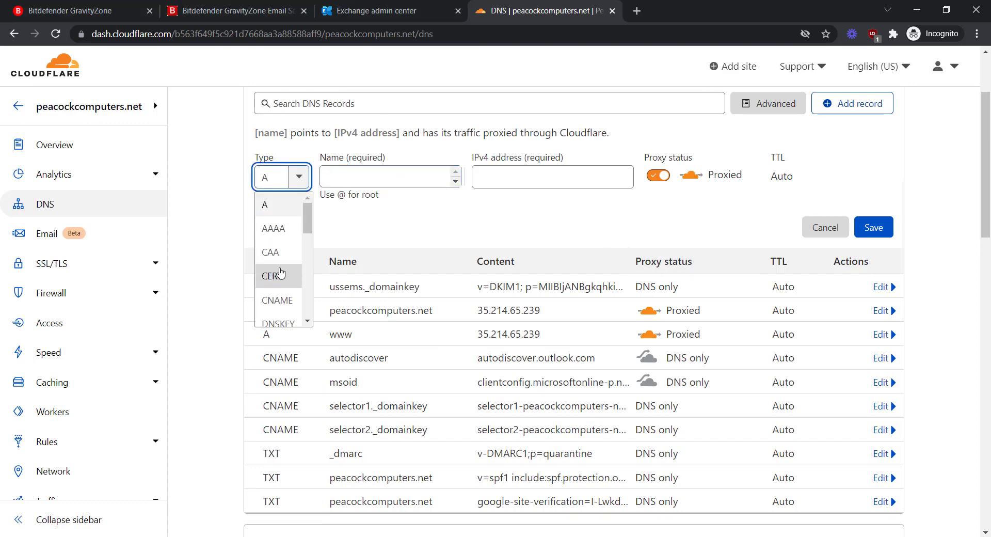
scroll(280, 274, down, 3)
click(273, 226)
click(363, 176)
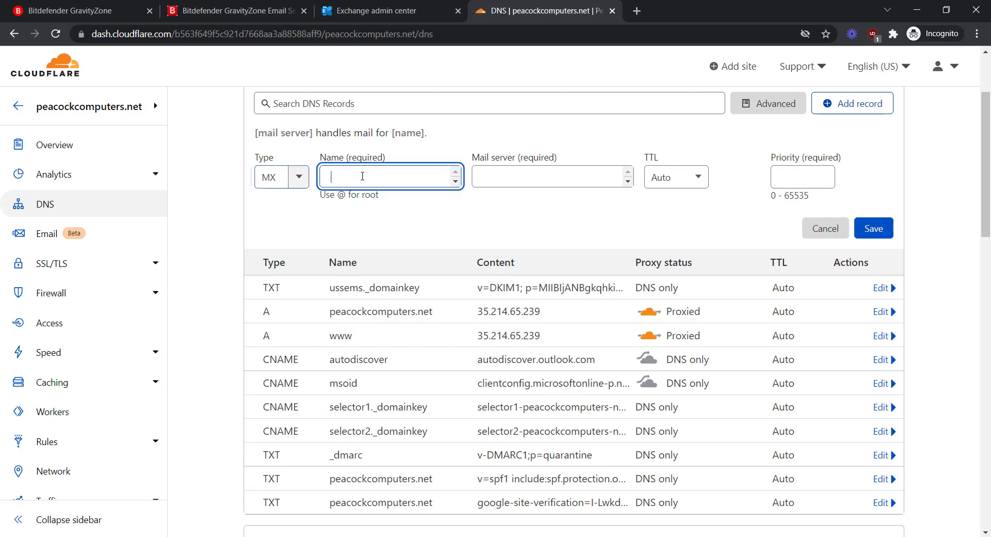
text(@)
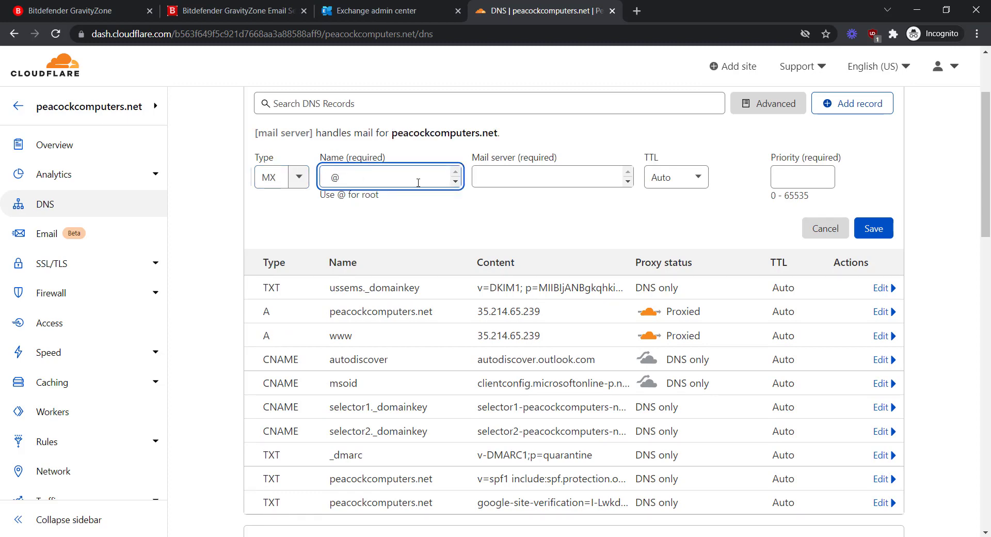
key(Tab)
key(ctrl+v)
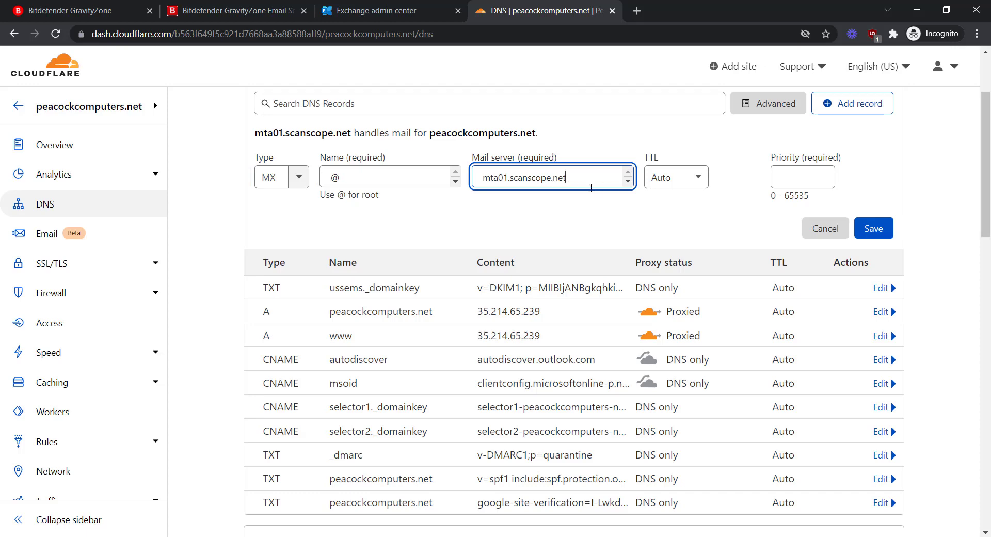
key(Tab)
text(10)
key(Return)
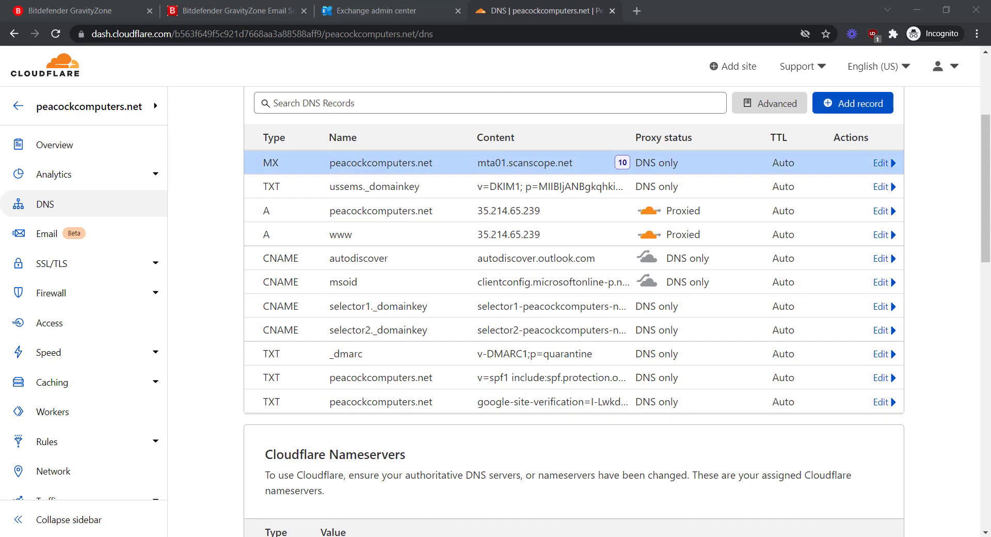
click(853, 103)
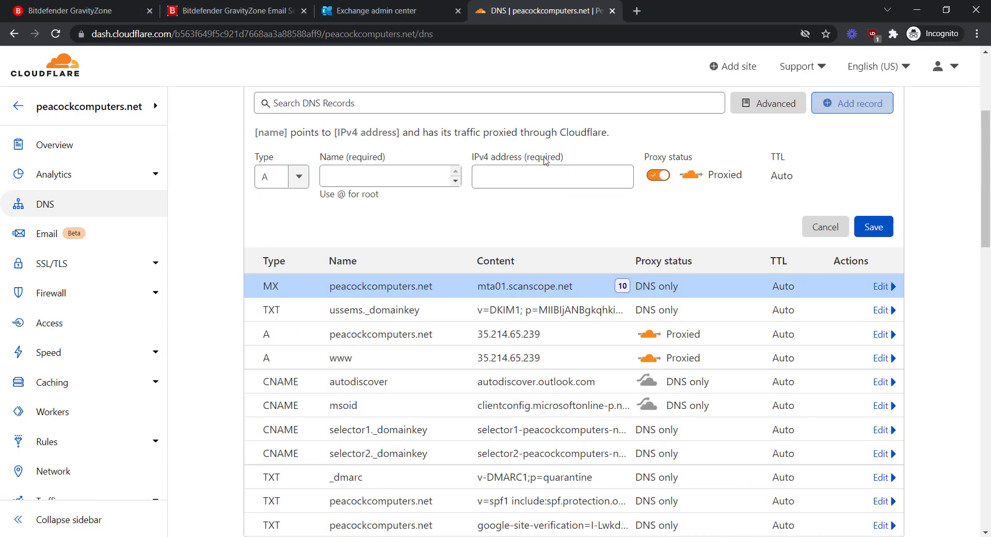
click(307, 178)
scroll(279, 258, down, 2)
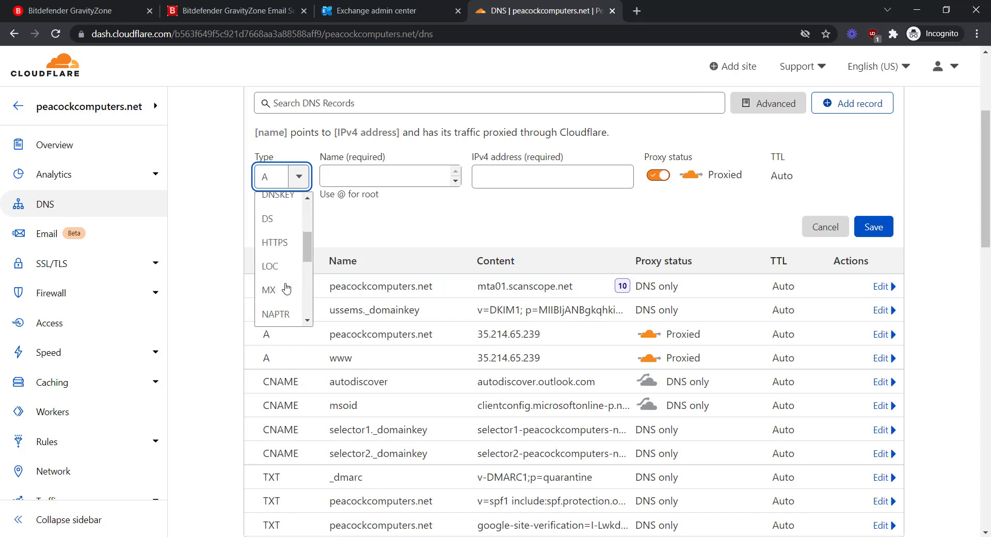
click(274, 290)
click(358, 176)
text(@)
click(558, 177)
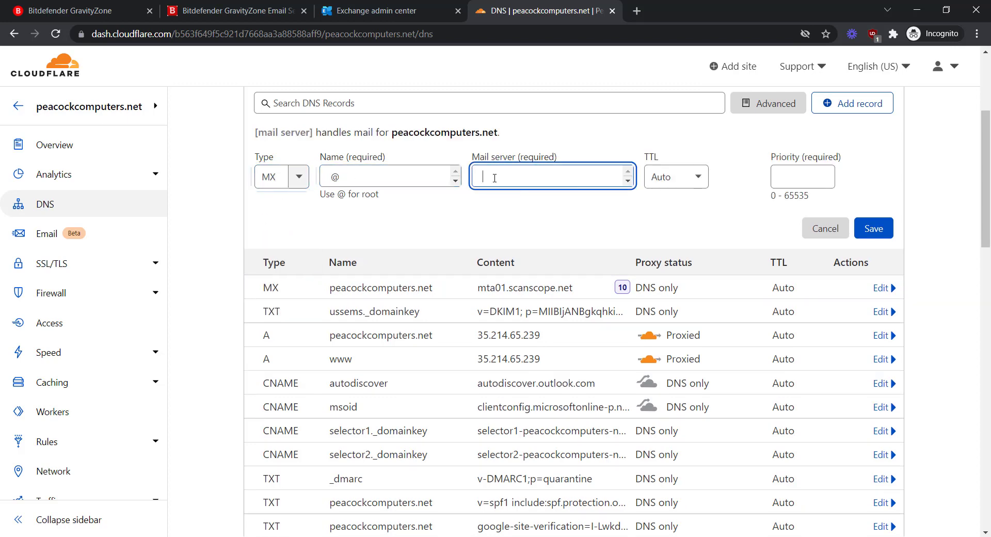
text(mail1.scanscope.net)
click(825, 176)
text(20)
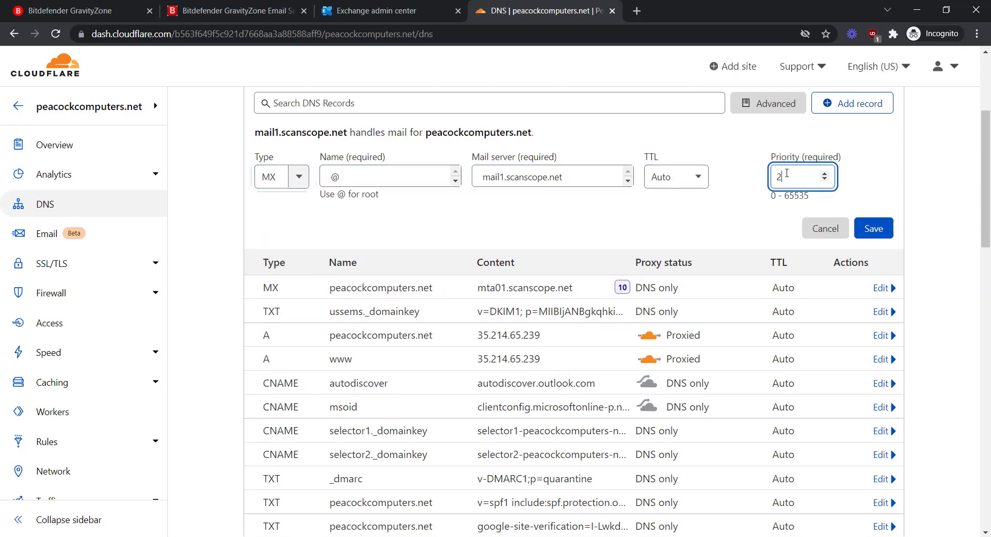
click(873, 228)
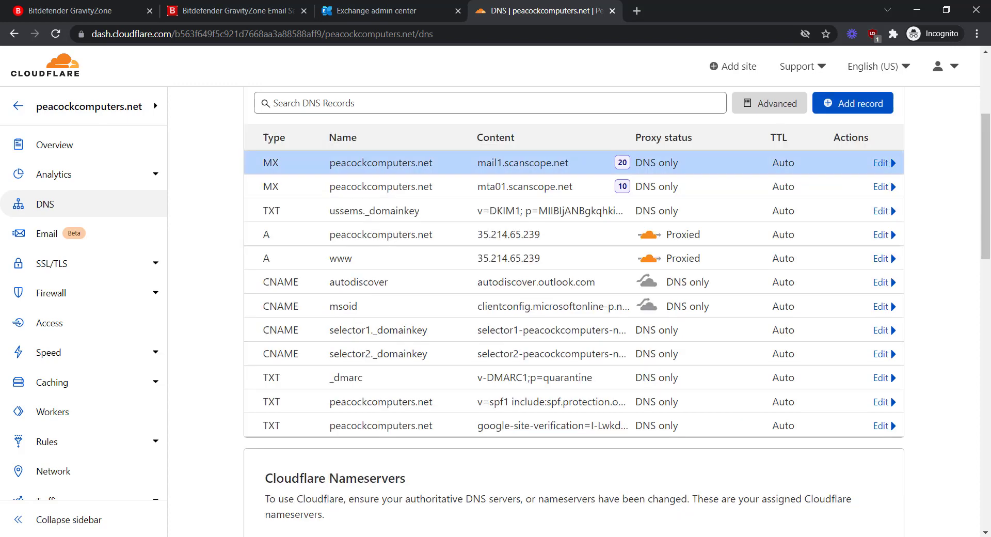
Add MX records @ → mail2.scanscope.net (priority 30) and mail3.scanscope.net (priority 40).
click(853, 103)
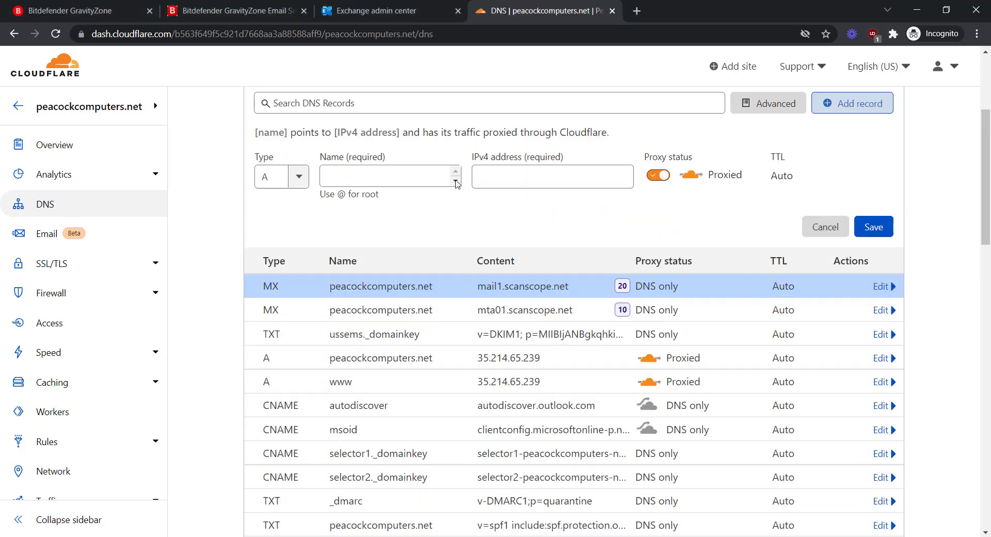
click(282, 177)
scroll(293, 274, down, 2)
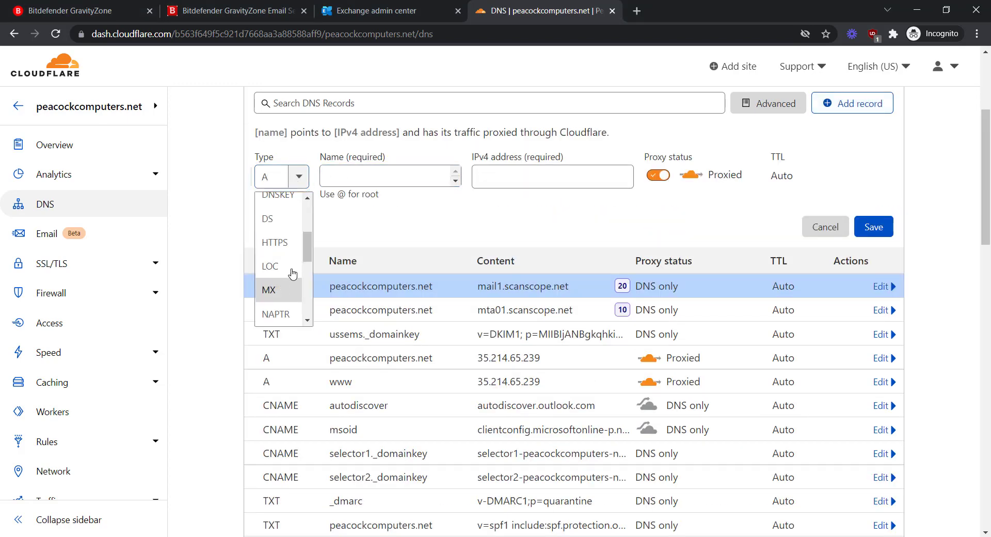
click(287, 287)
click(365, 179)
text(@)
key(Tab)
text(mail2.scanscope.net)
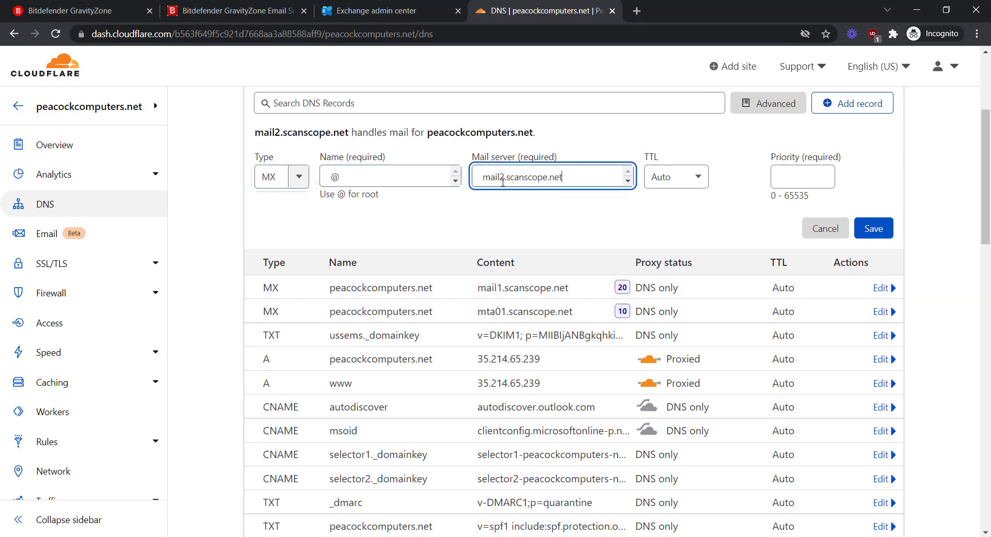
click(797, 178)
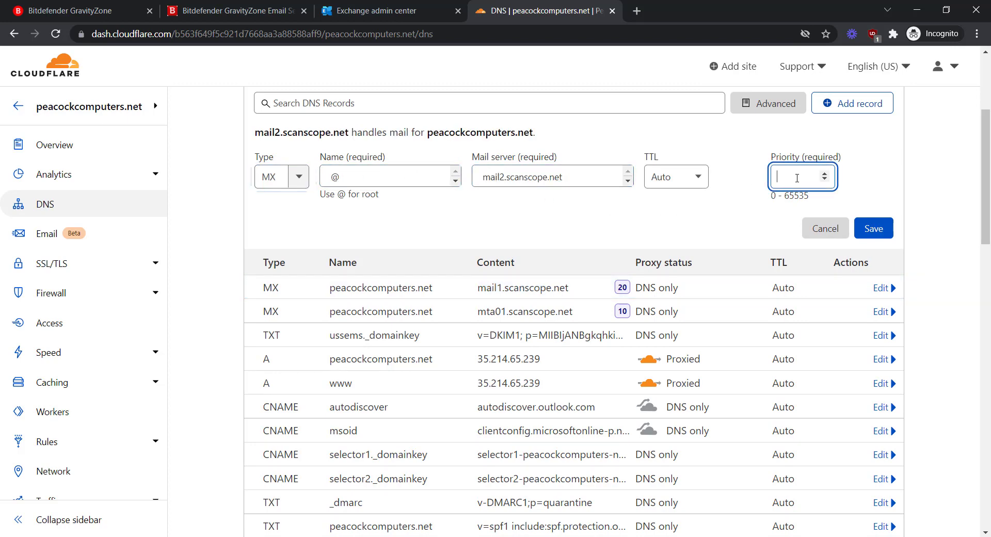
text(30)
key(Return)
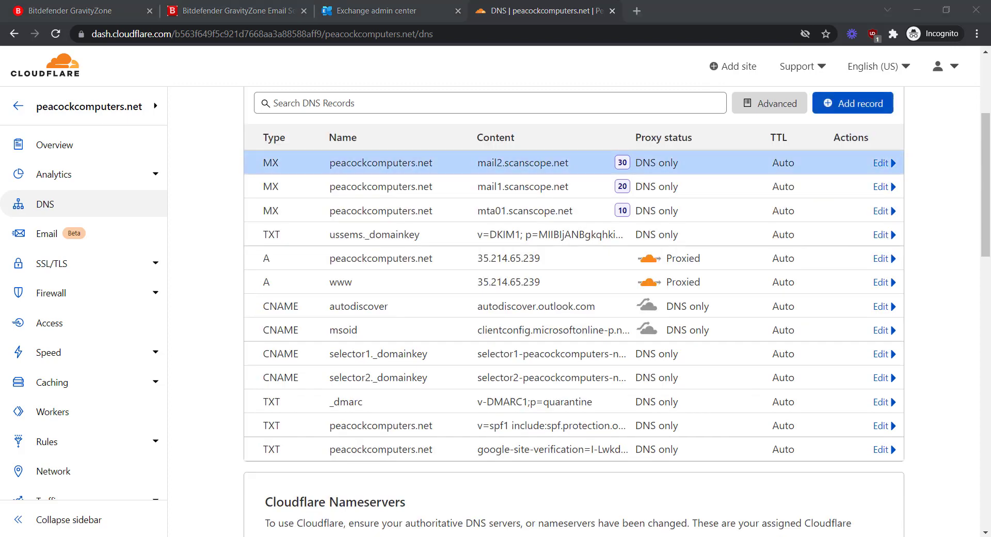
click(842, 115)
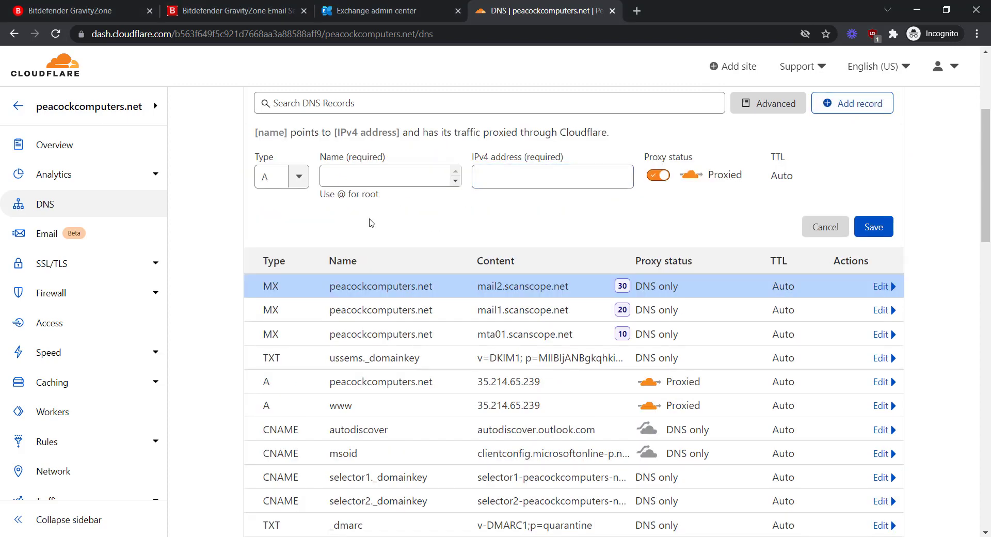
click(302, 183)
scroll(281, 238, down, 4)
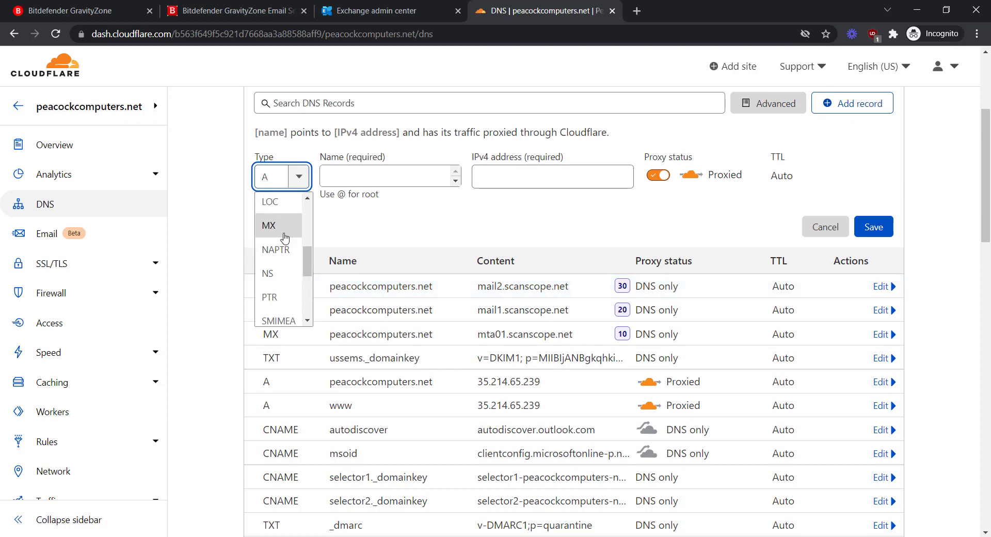
click(283, 233)
click(365, 173)
text(@)
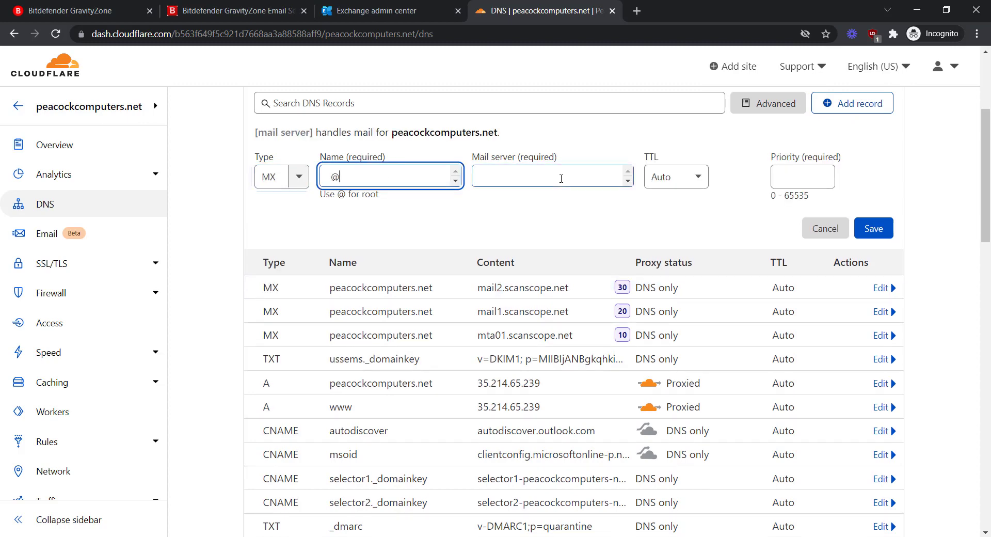
click(622, 177)
text(mail3.scanscope.net)
click(789, 180)
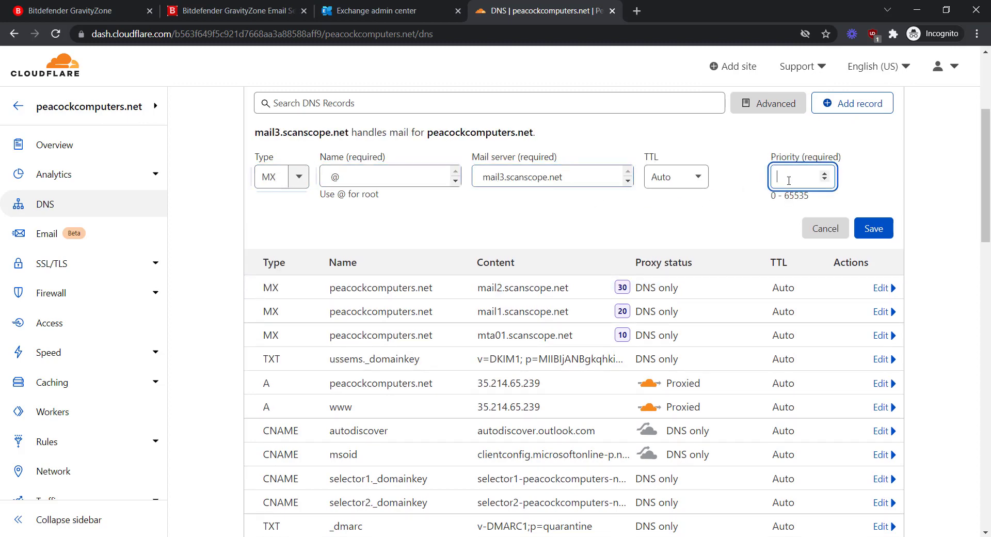
text(40)
click(858, 229)
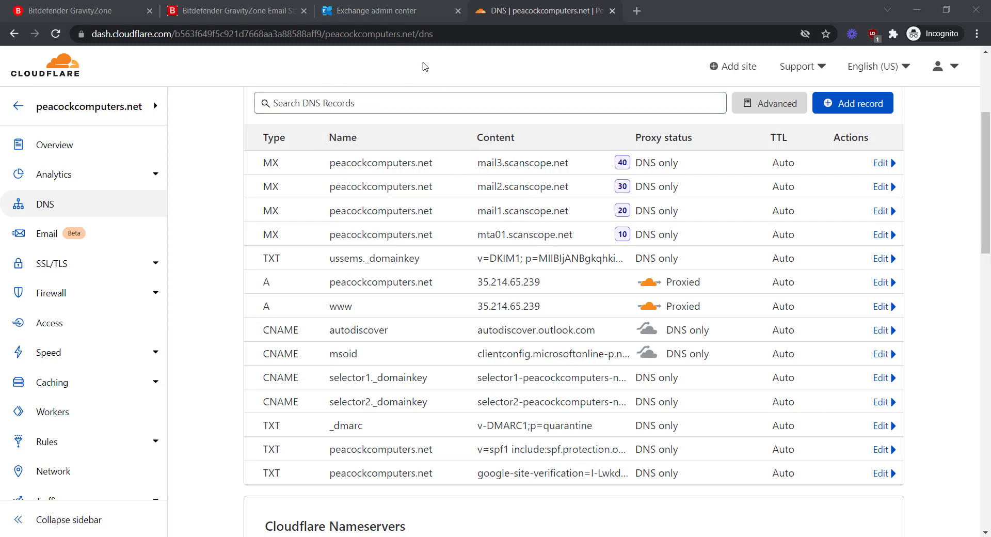
Check peacockcomputers.net's inbound route to its Outlook protection host, then go to Exchange admin center.
click(399, 12)
click(273, 11)
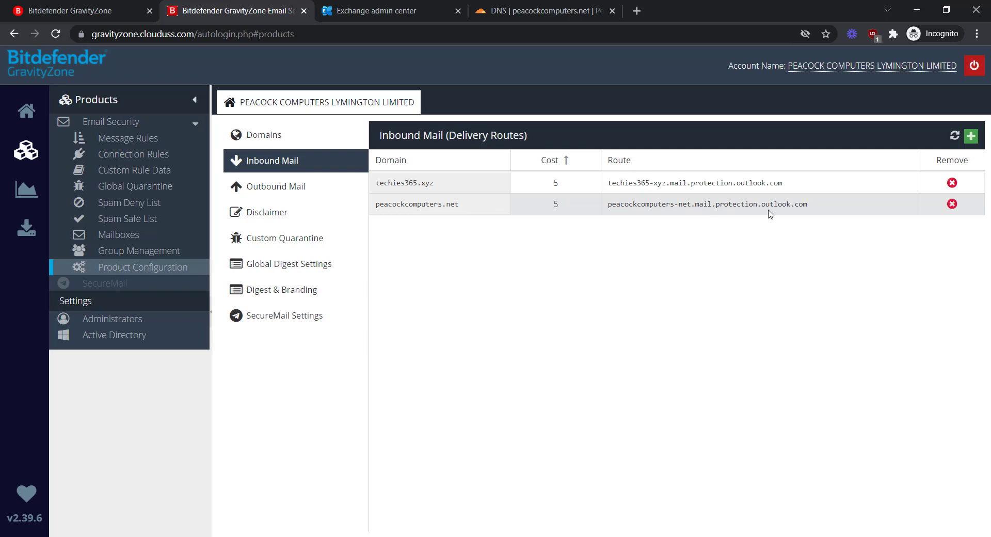
drag(817, 207, 610, 207)
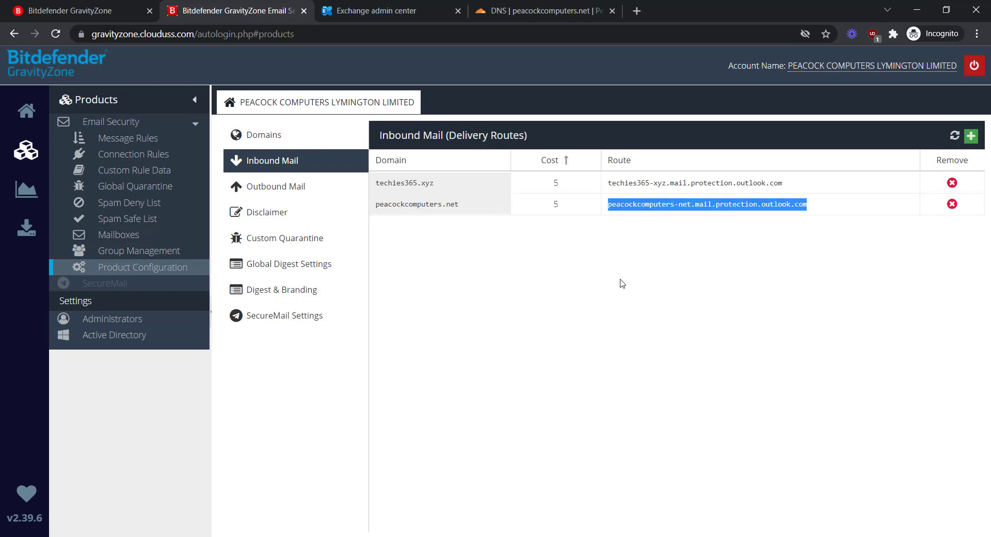
click(578, 359)
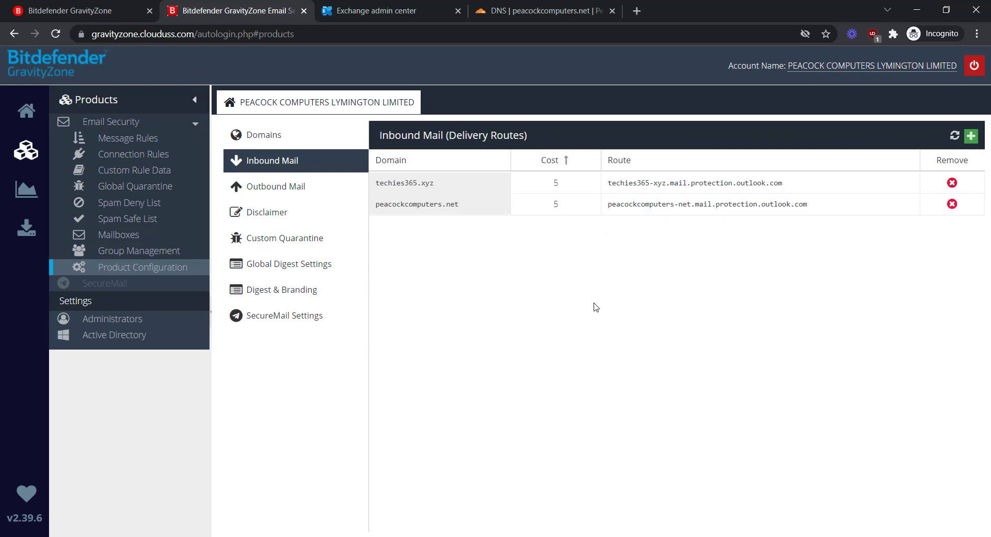
click(364, 12)
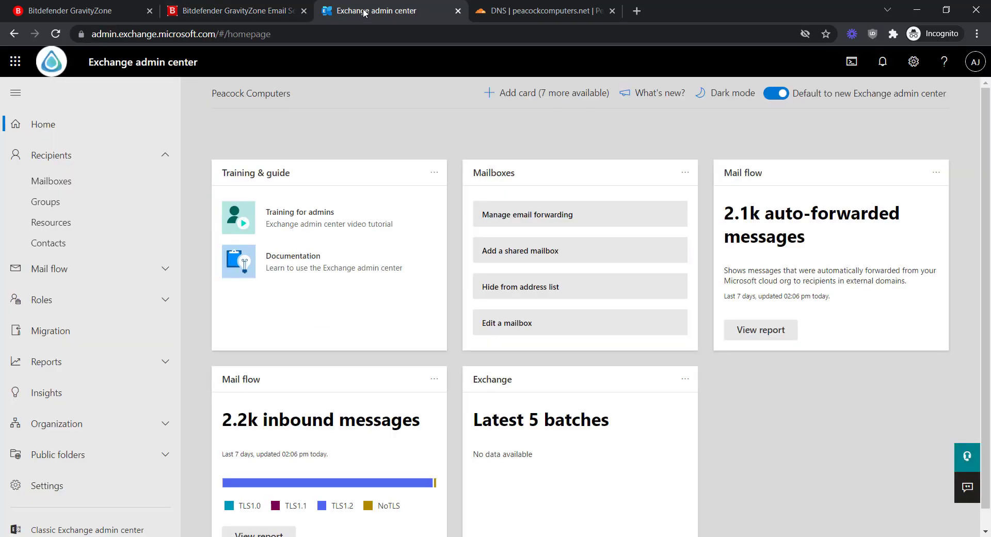
Open Mail flow > Rules, listing only the Exclaimer Cloud rule at priority 0.
click(75, 282)
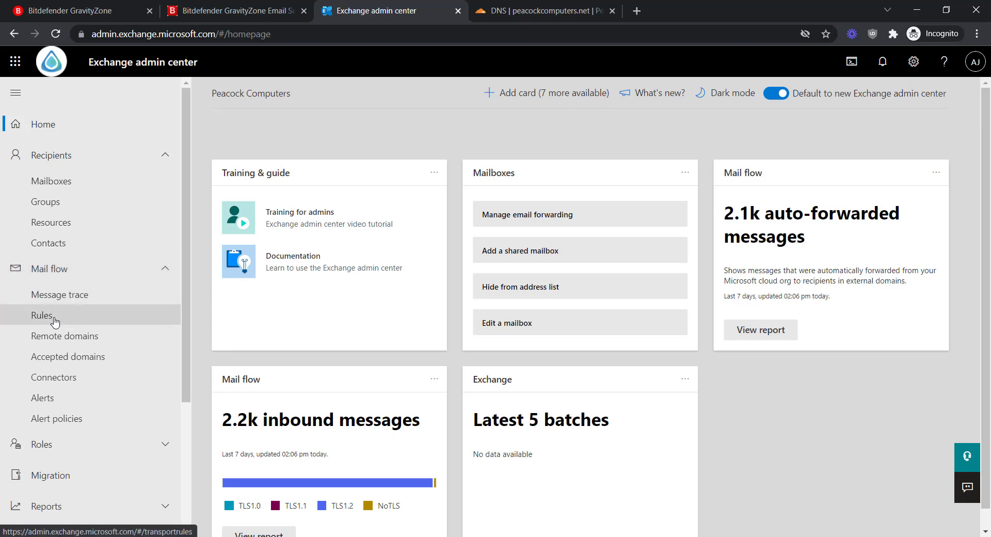
click(42, 315)
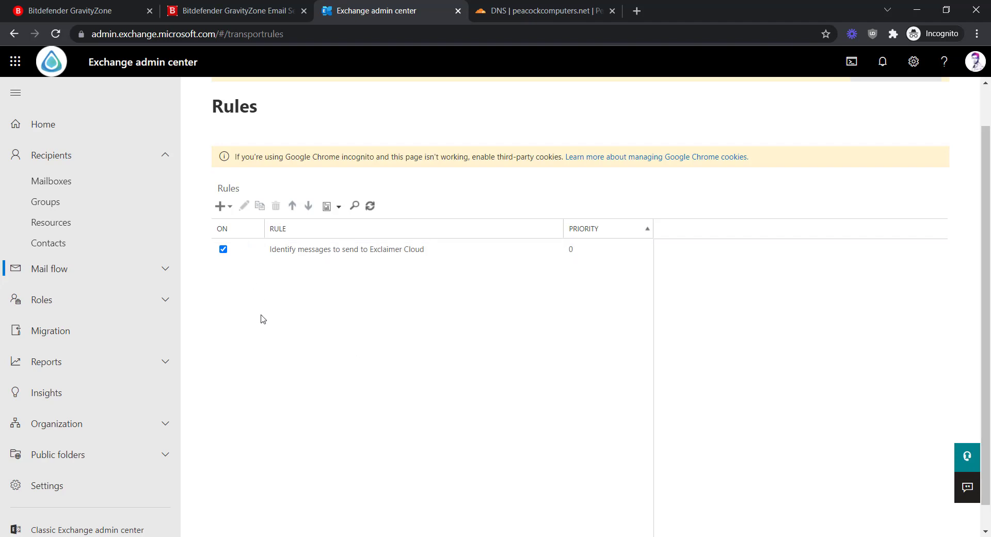
Create a new blank rule named 'Spam Exclusion for GravityZone' and expand its full options.
click(221, 206)
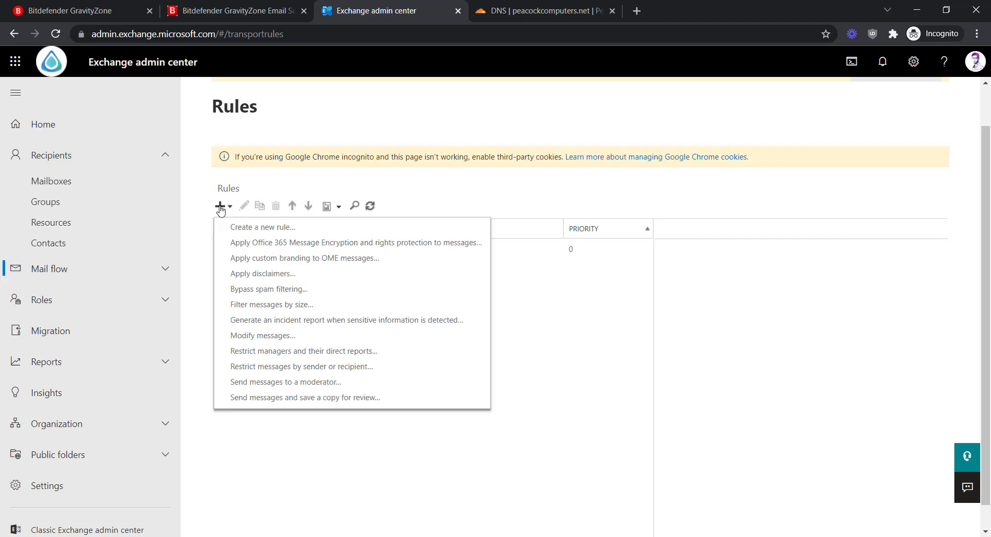
click(257, 227)
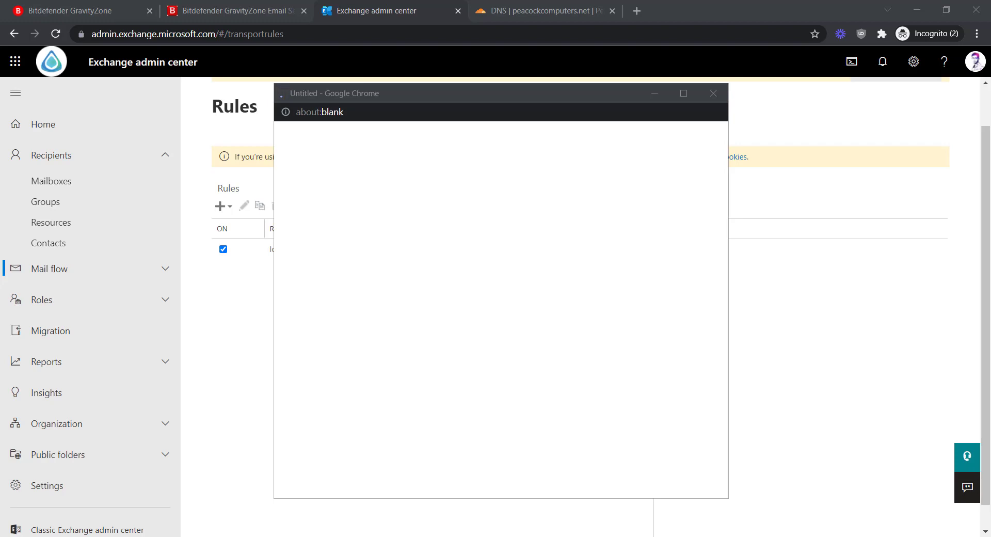
click(544, 97)
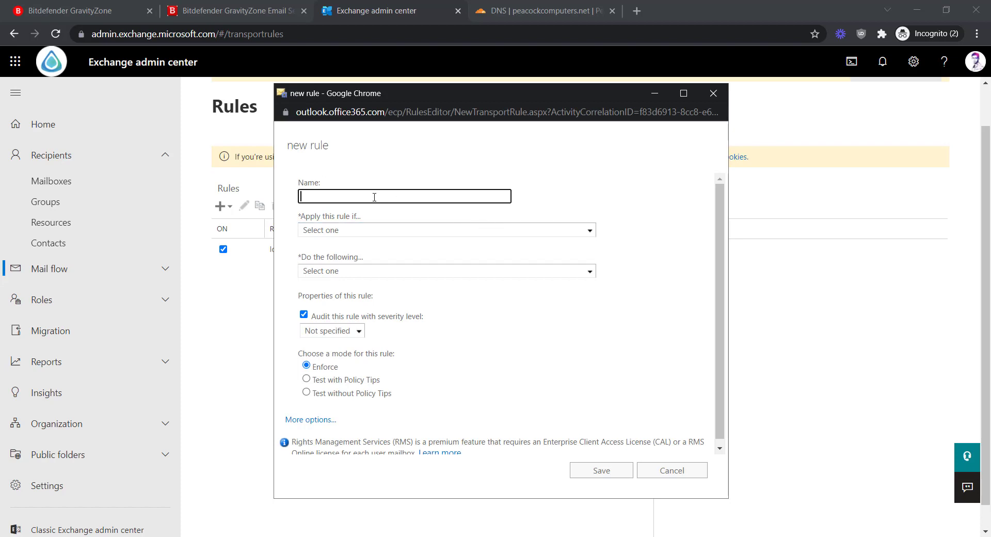
text(Spam Ex)
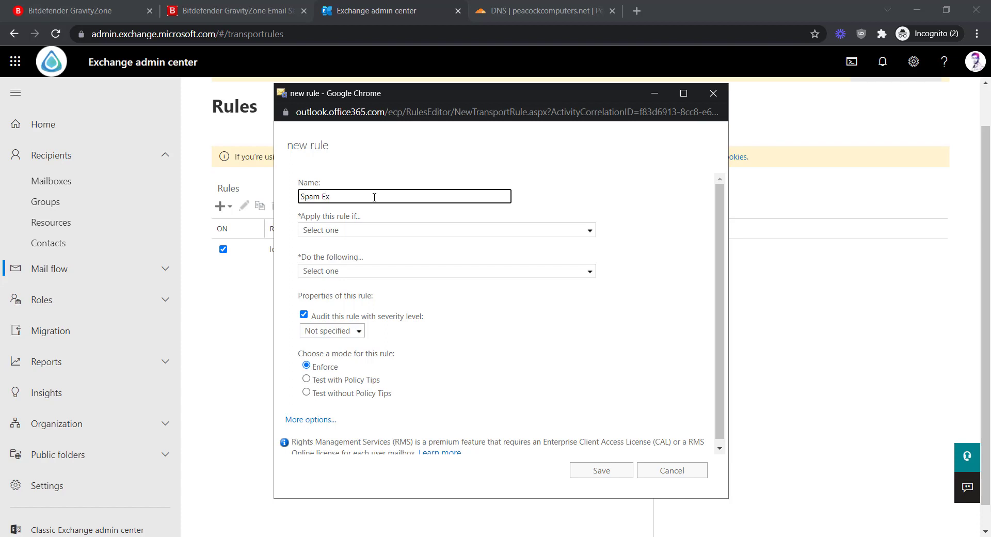
text(clusion for GravityZone)
click(301, 421)
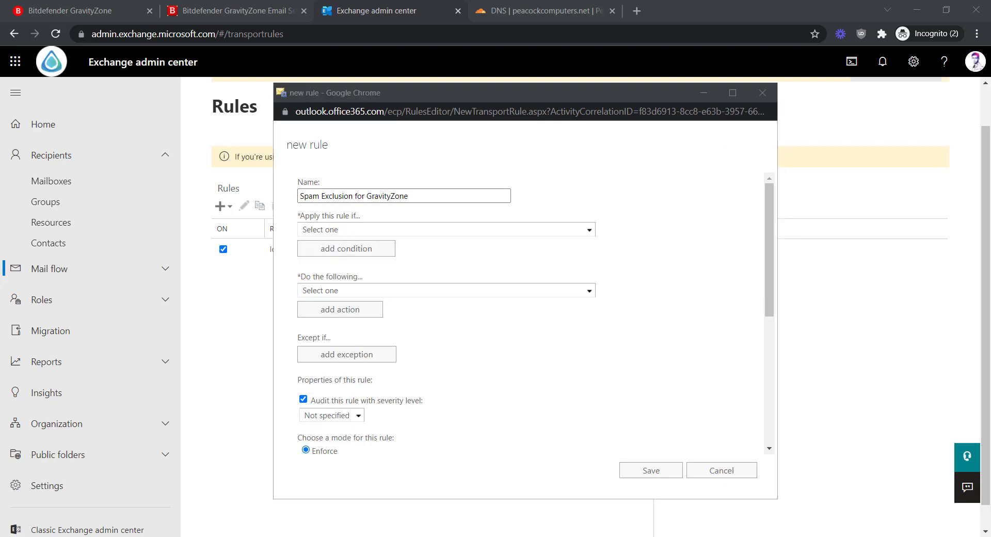
Apply the rule when sender IP is in 51.140.50.9, 23.97.185.122, 40.115.43.250 and other GravityZone addresses.
click(442, 232)
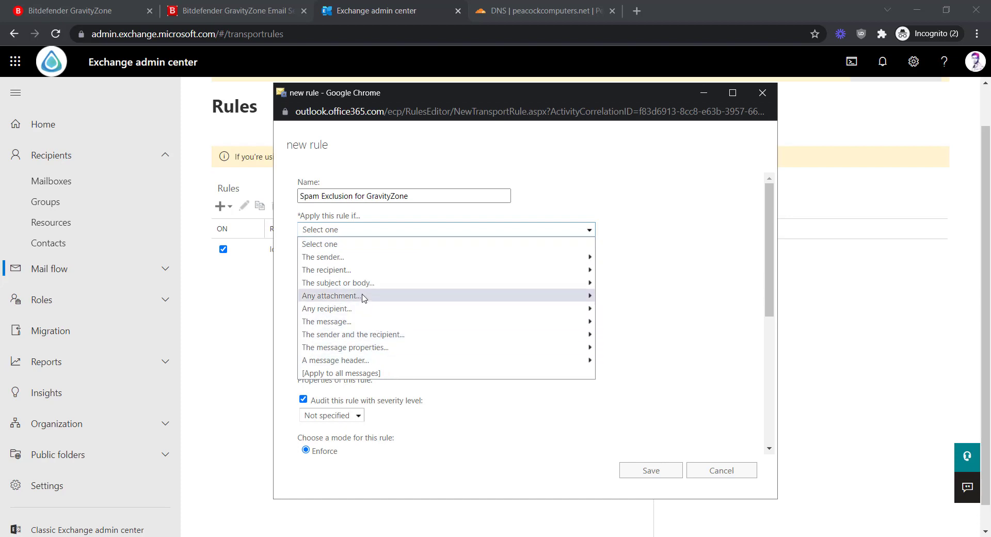
mouse_move(354, 262)
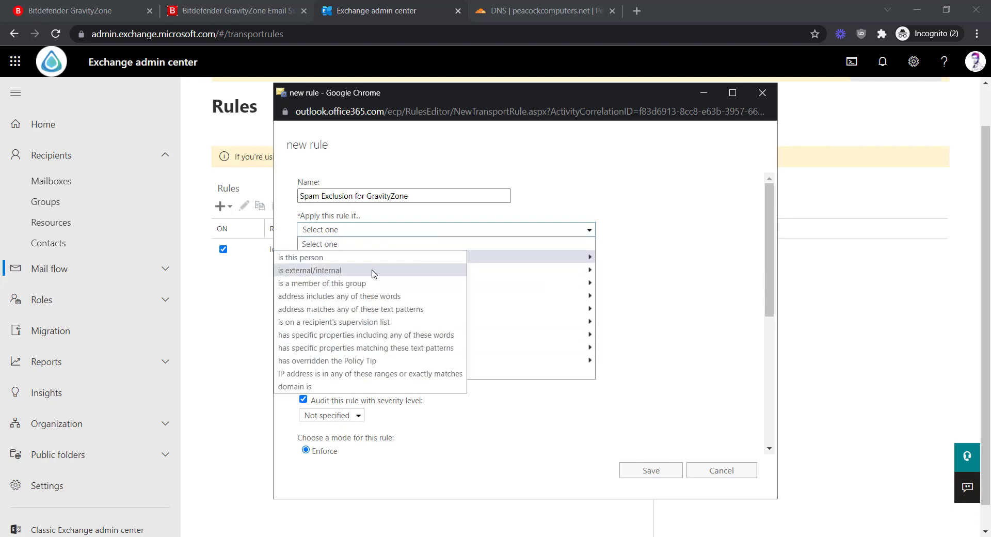
click(389, 378)
click(454, 278)
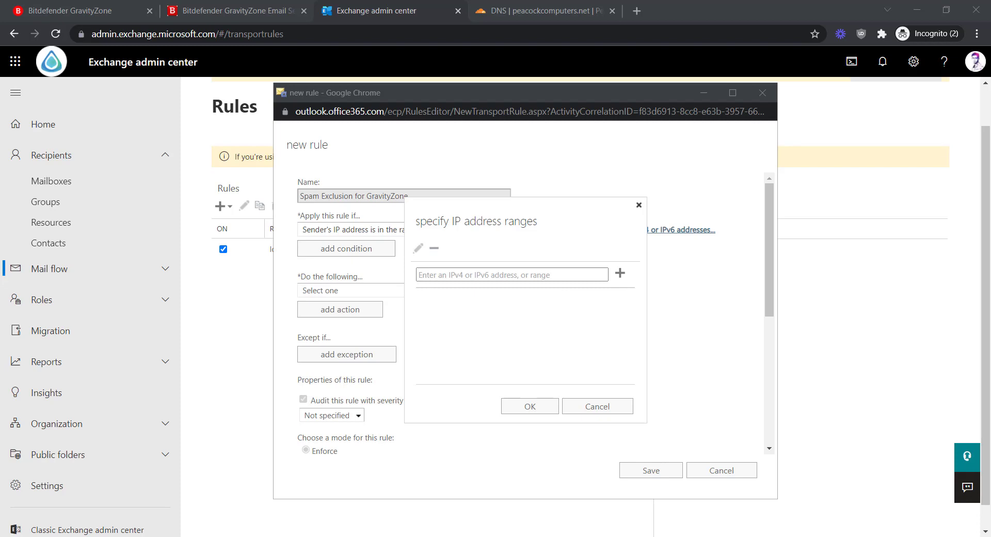
click(516, 274)
text(51.140.50.9)
click(620, 274)
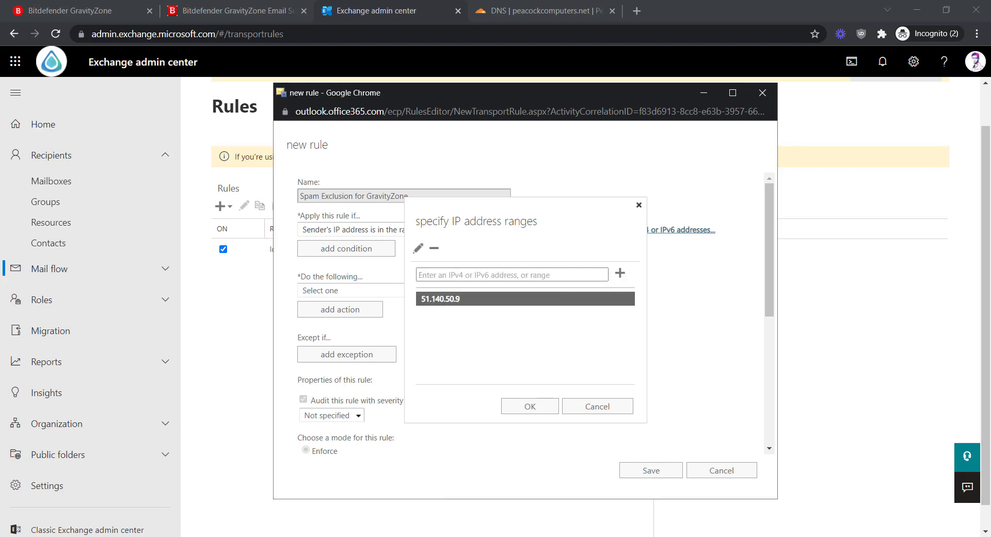
click(537, 274)
text(23.97.185.122)
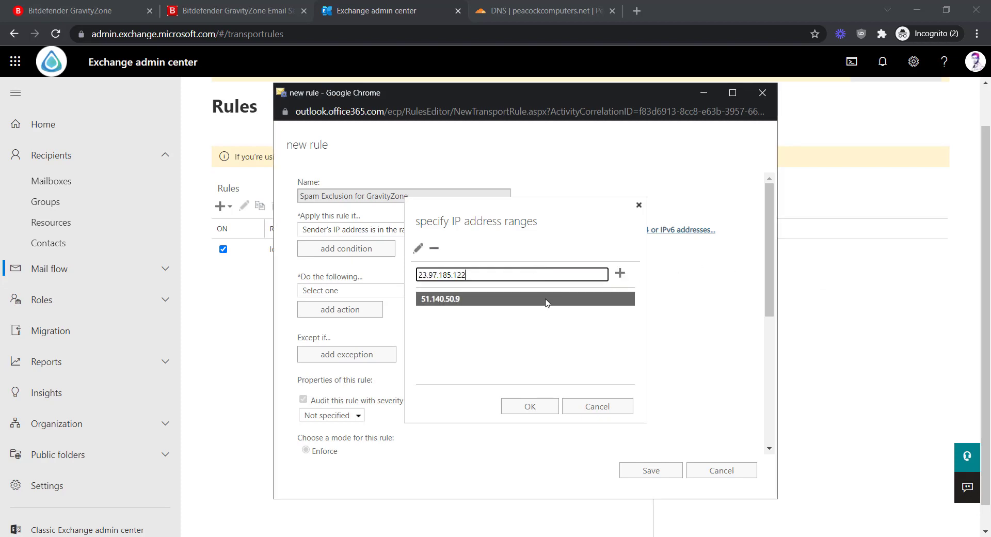
click(620, 273)
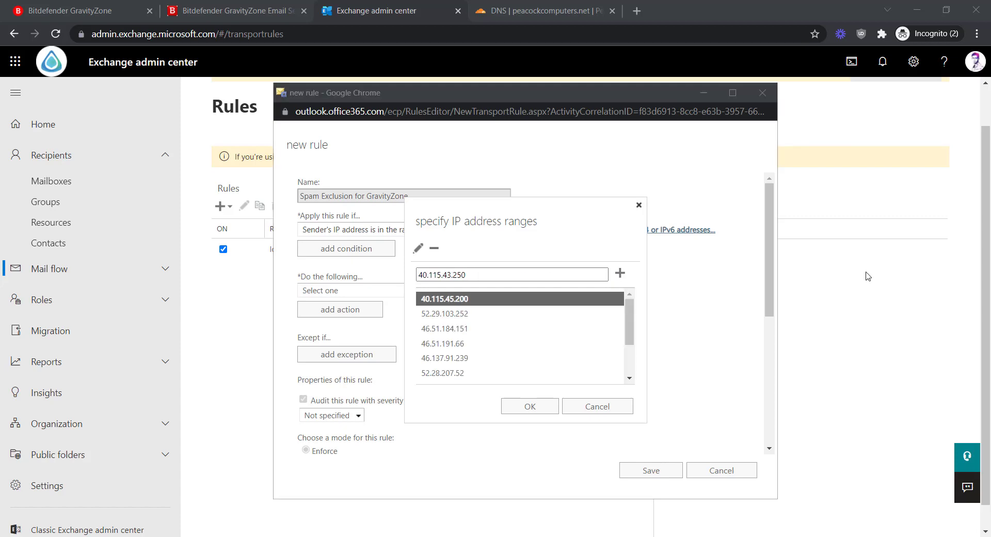
click(620, 273)
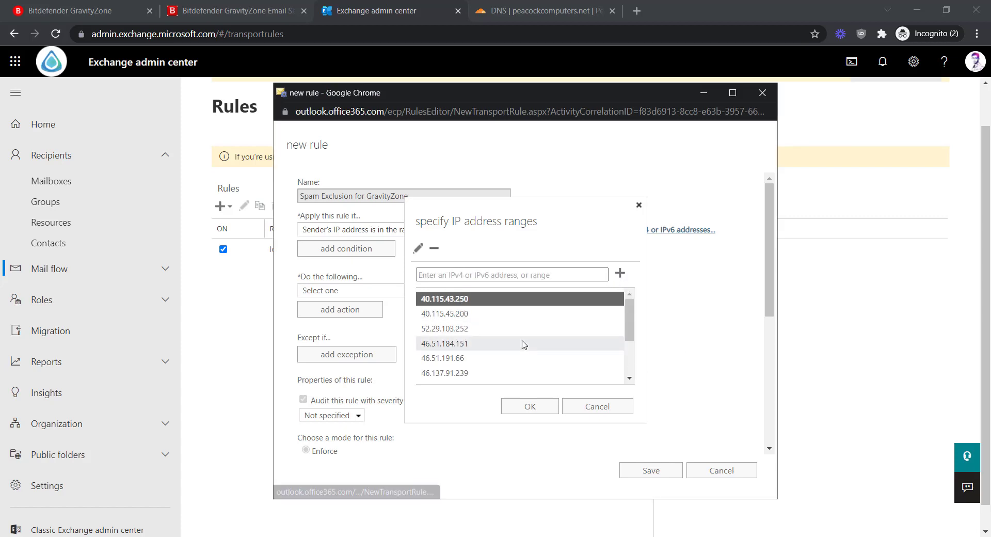
click(527, 405)
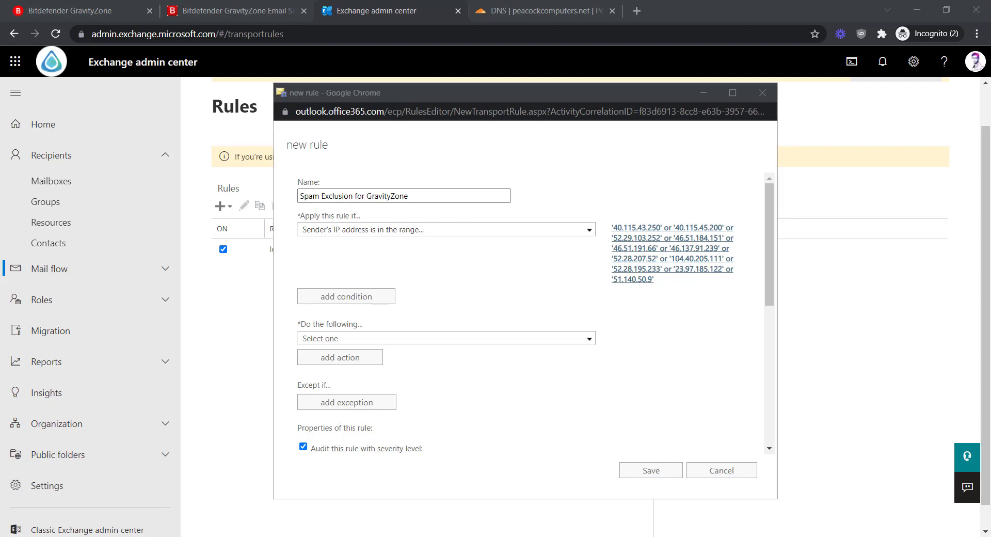
Add an action setting the spam confidence level to Bypass spam filtering (-1).
click(389, 339)
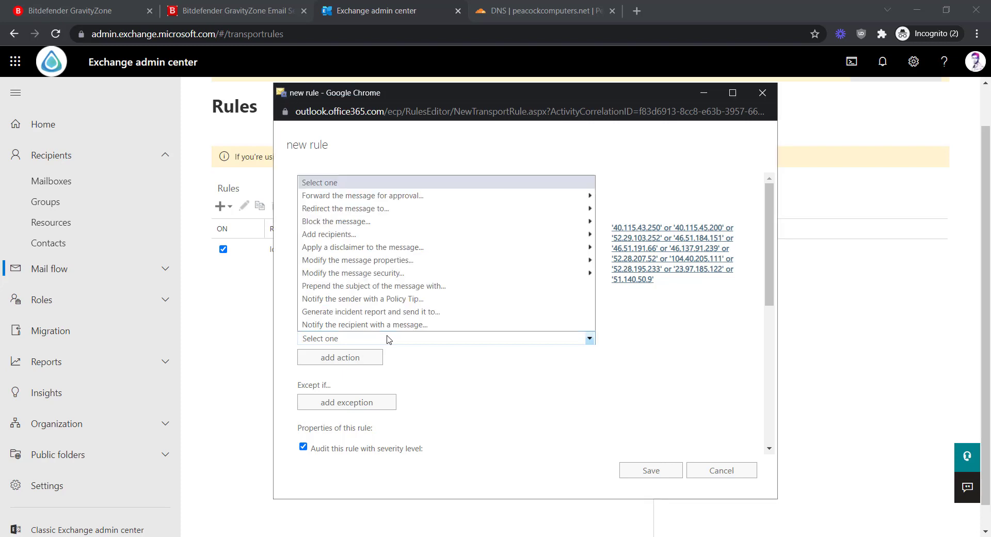
mouse_move(387, 261)
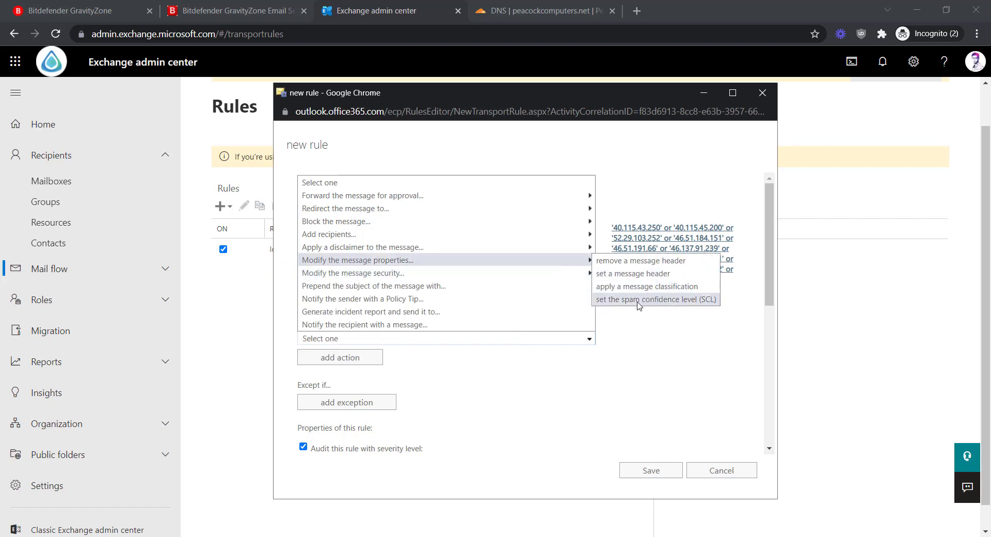
click(674, 305)
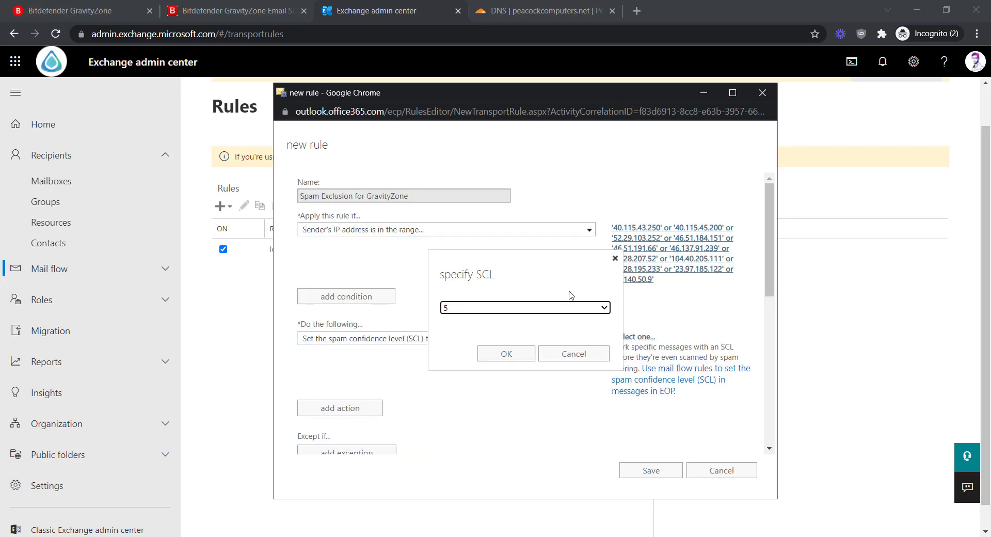
click(495, 307)
click(482, 320)
click(506, 354)
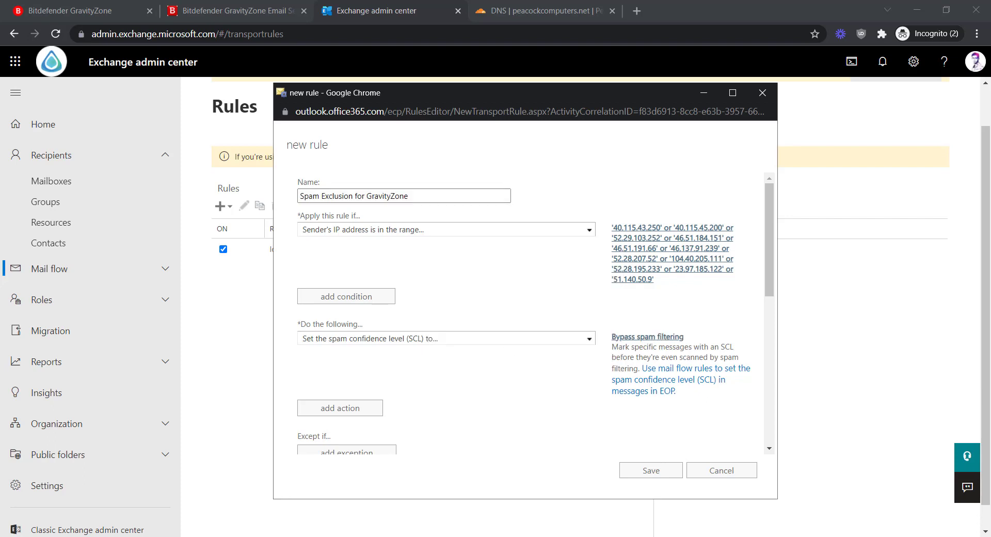
Save the Spam Exclusion for GravityZone rule.
scroll(413, 377, down, 4)
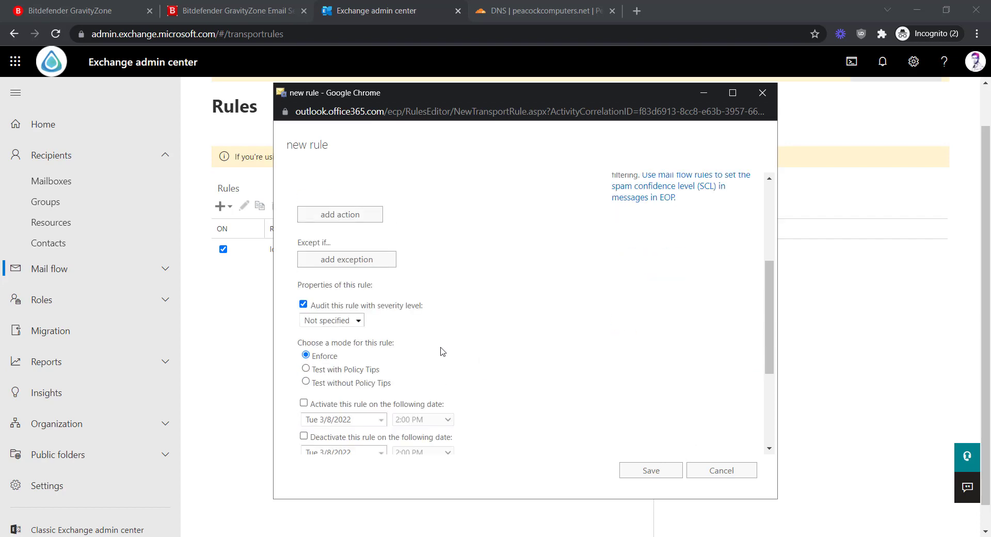
scroll(443, 352, down, 4)
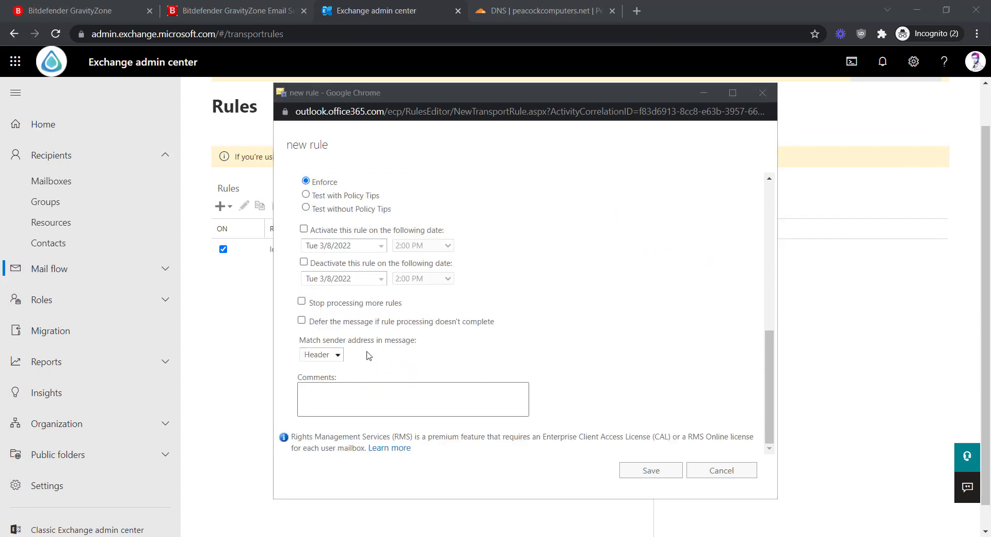
click(638, 471)
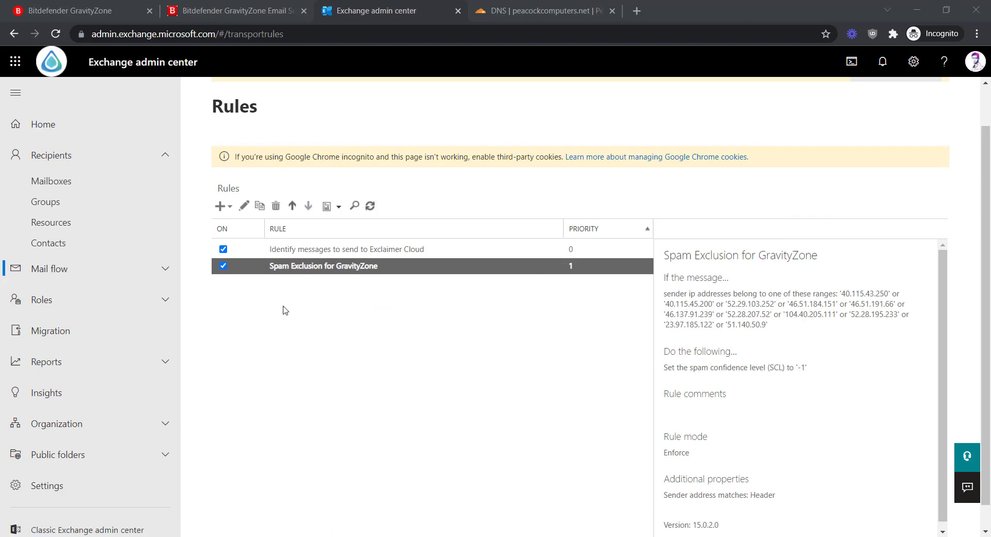
Start another new rule named 'Clutter Evaluation Bypass'.
click(272, 321)
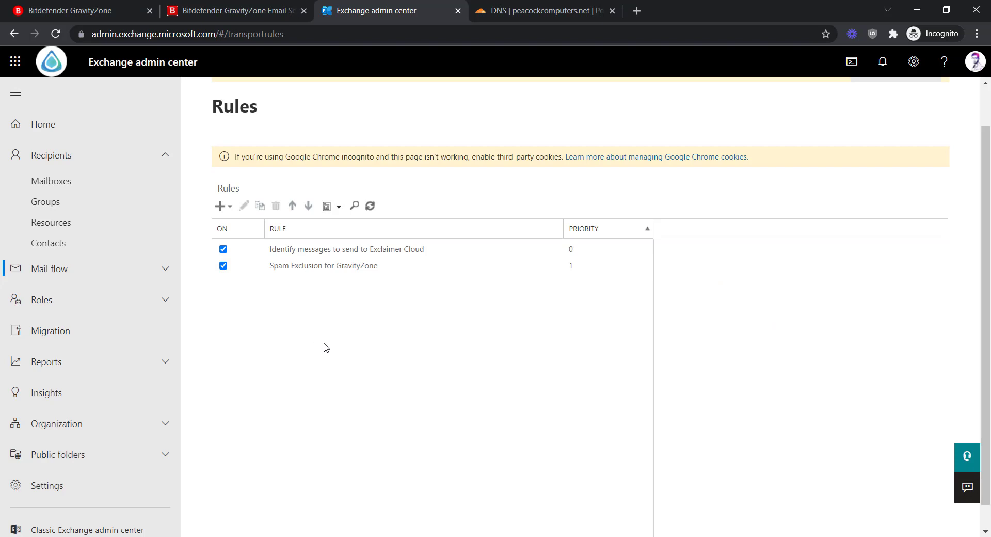
click(223, 204)
click(242, 225)
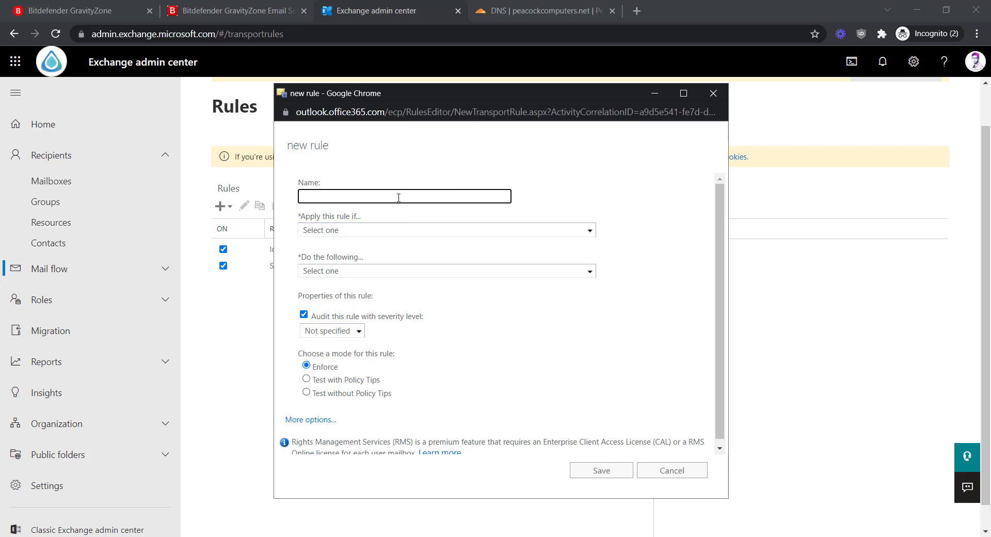
text(Clutter Evaluation Bypass)
key(ctrl+a)
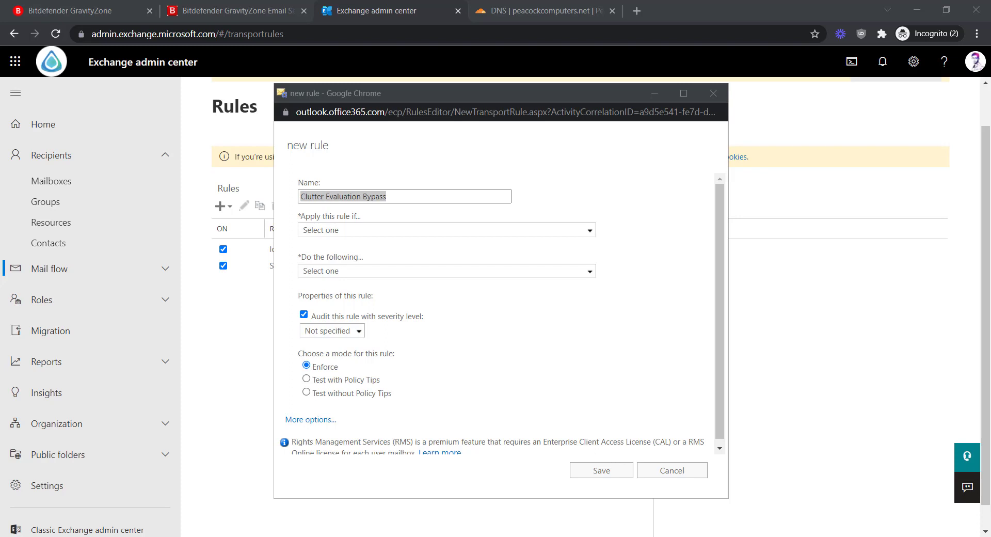
Try a sender IP address ranges condition, then cancel it and discard the draft rule.
click(642, 215)
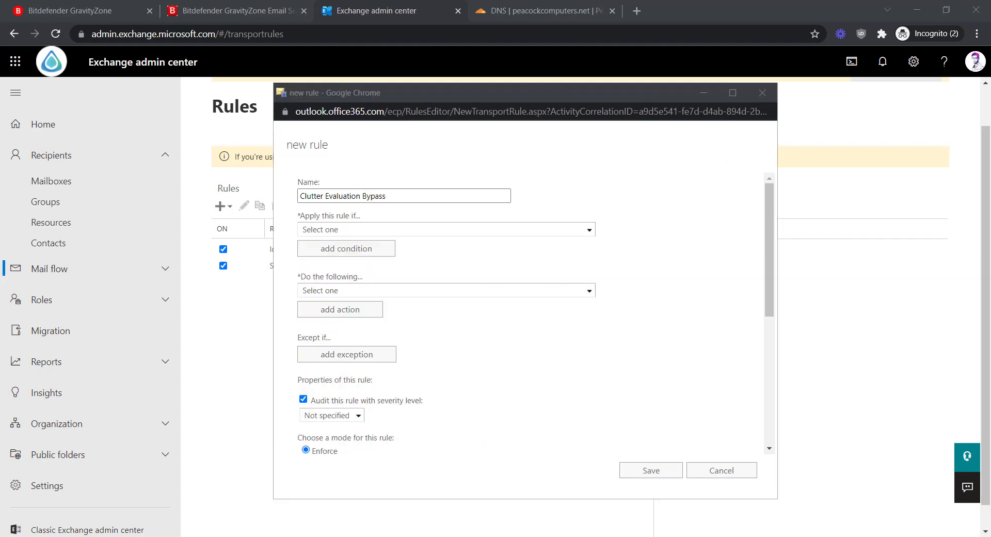
scroll(423, 444, down, 5)
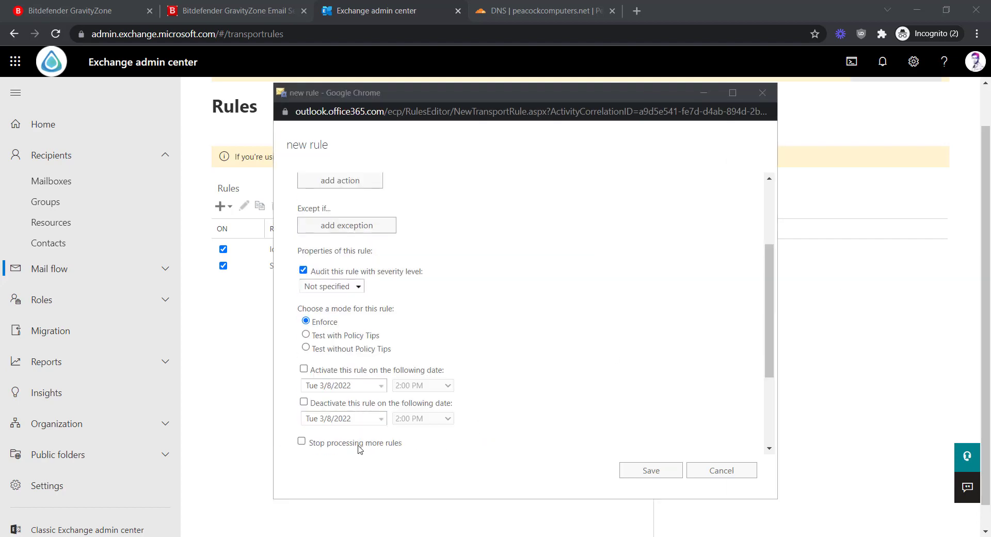
scroll(383, 366, up, 5)
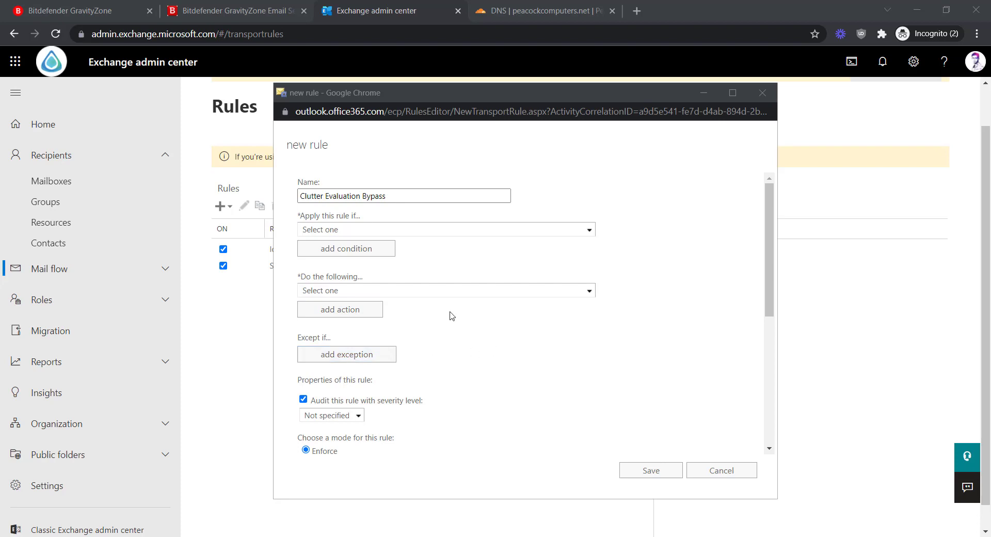
click(364, 230)
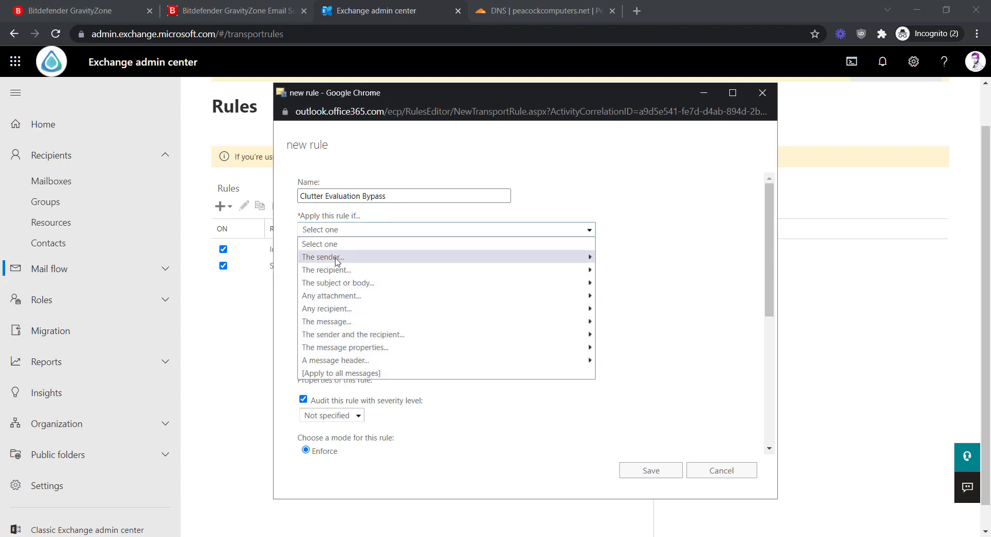
mouse_move(342, 257)
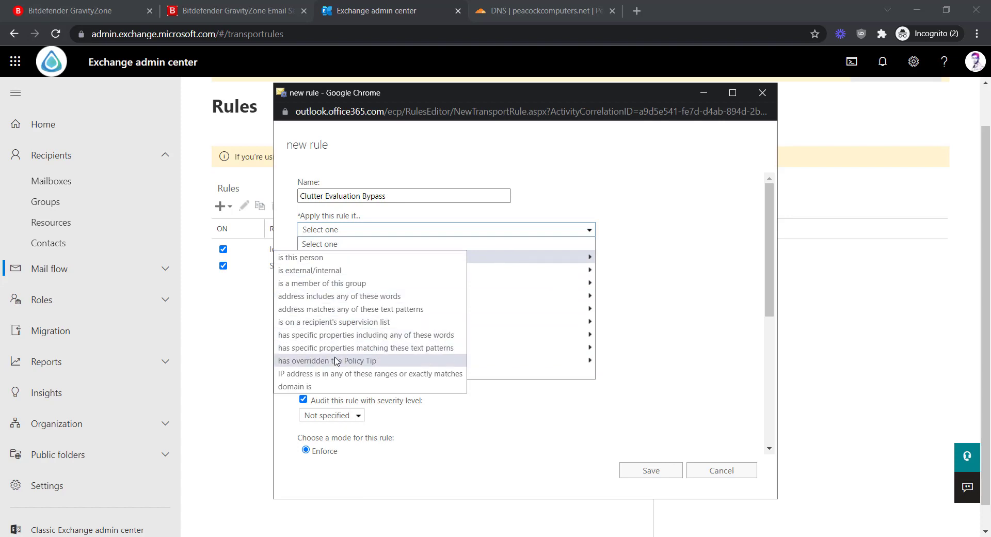
click(336, 374)
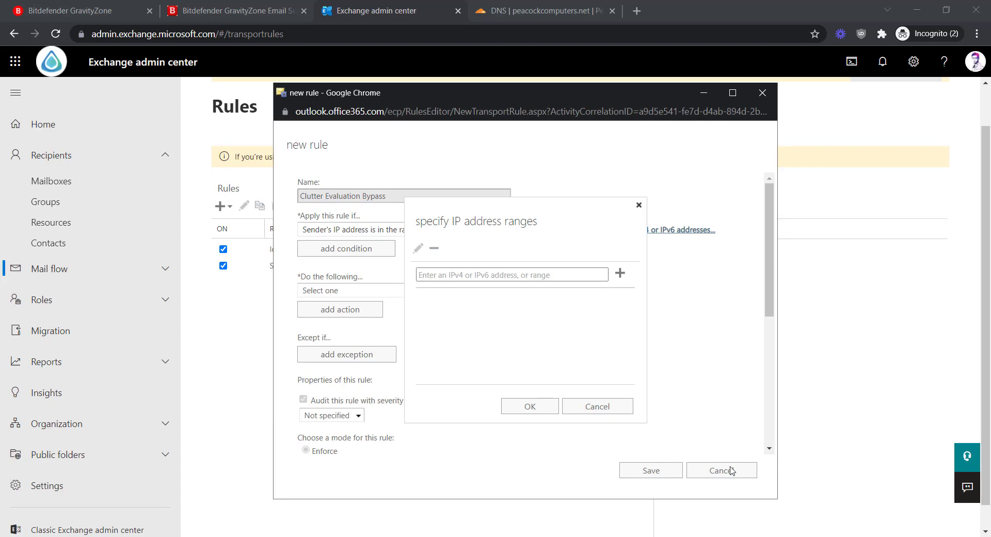
click(612, 413)
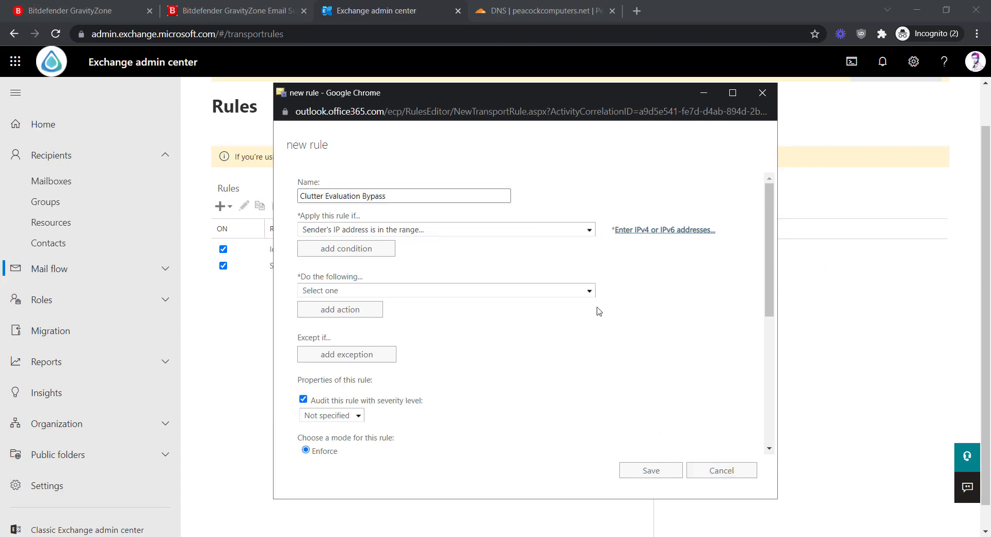
click(743, 471)
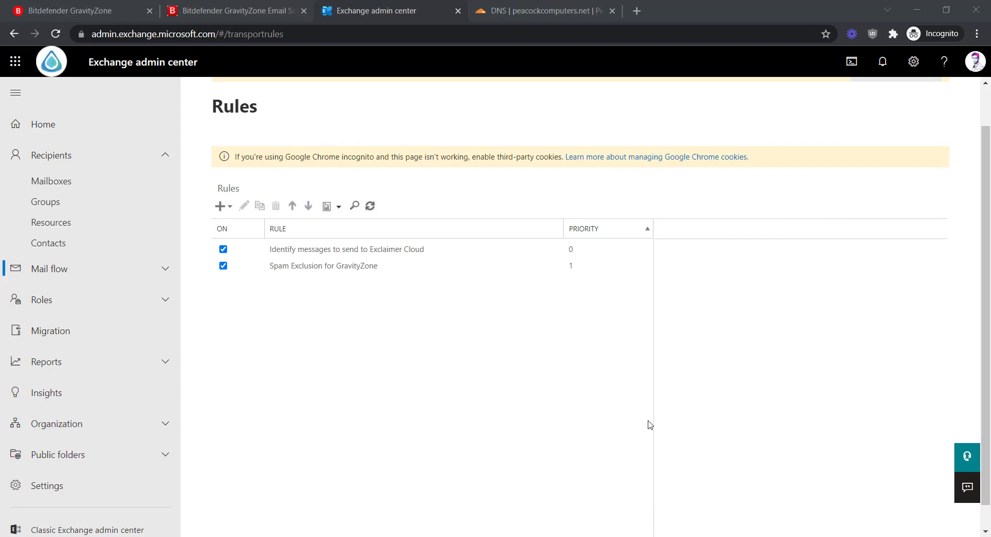
Reopen Spam Exclusion for GravityZone and add a second action that sets a message header.
click(334, 273)
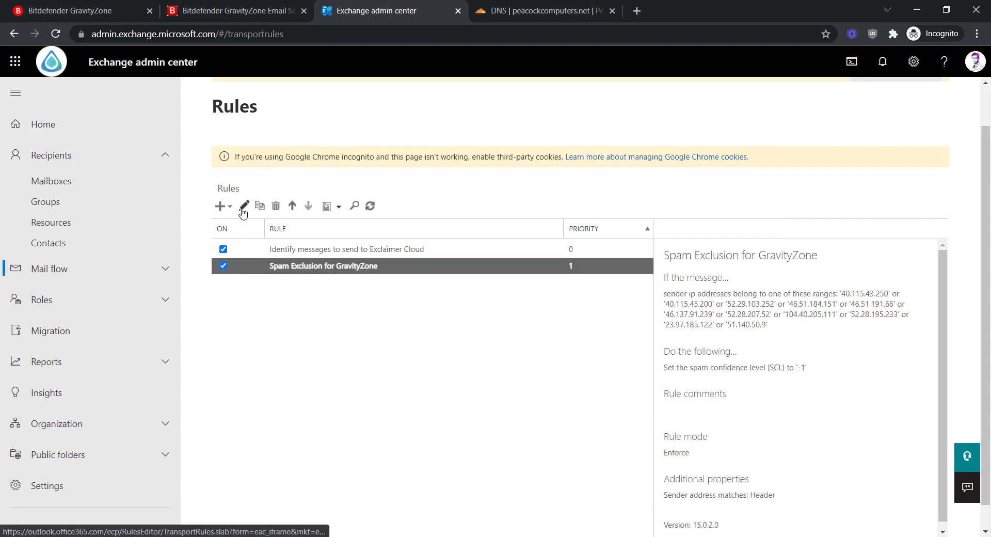
click(244, 206)
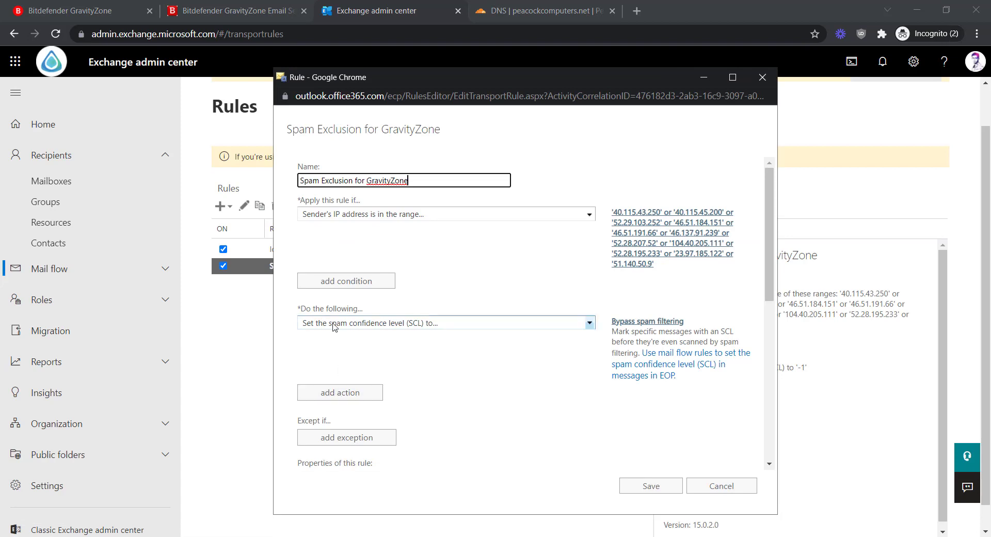
click(344, 398)
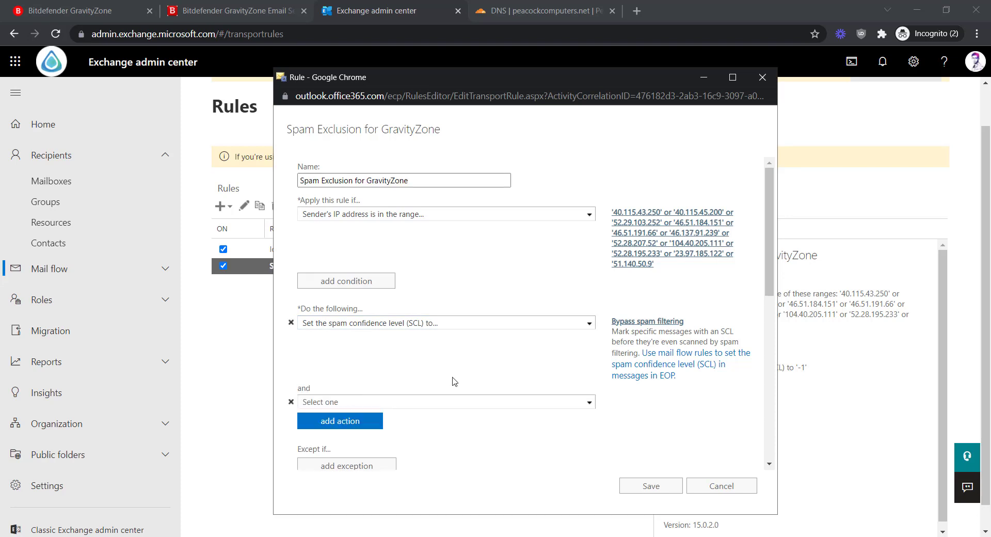
click(441, 405)
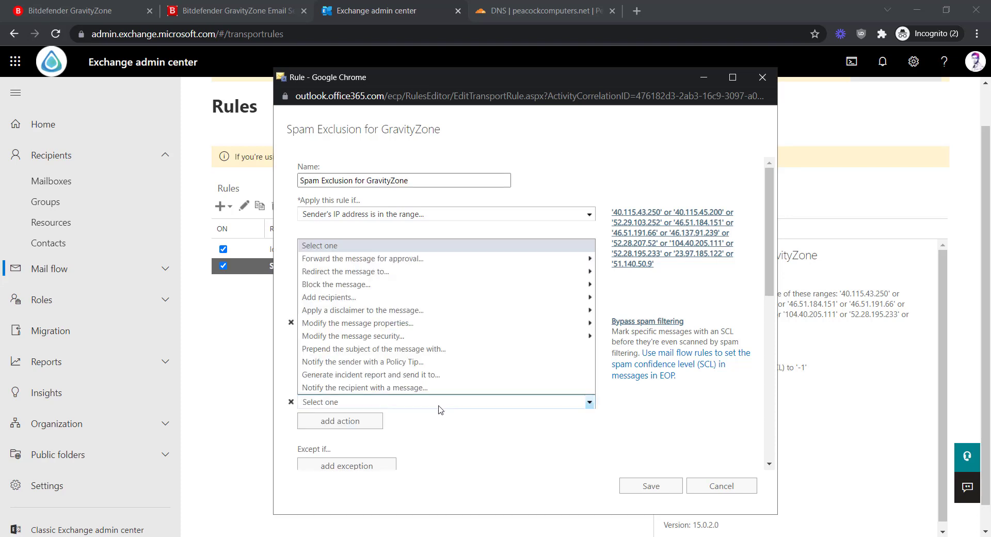
mouse_move(376, 275)
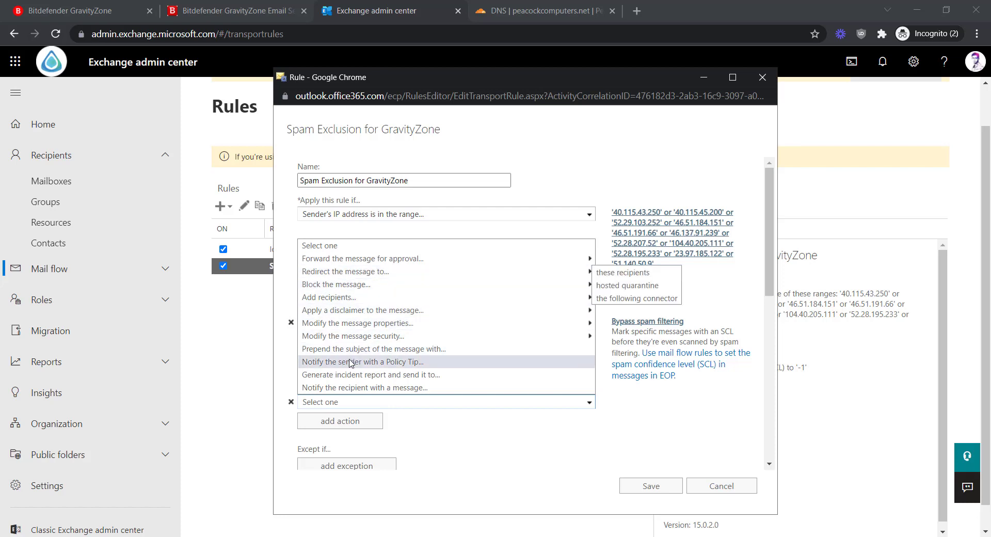
mouse_move(338, 323)
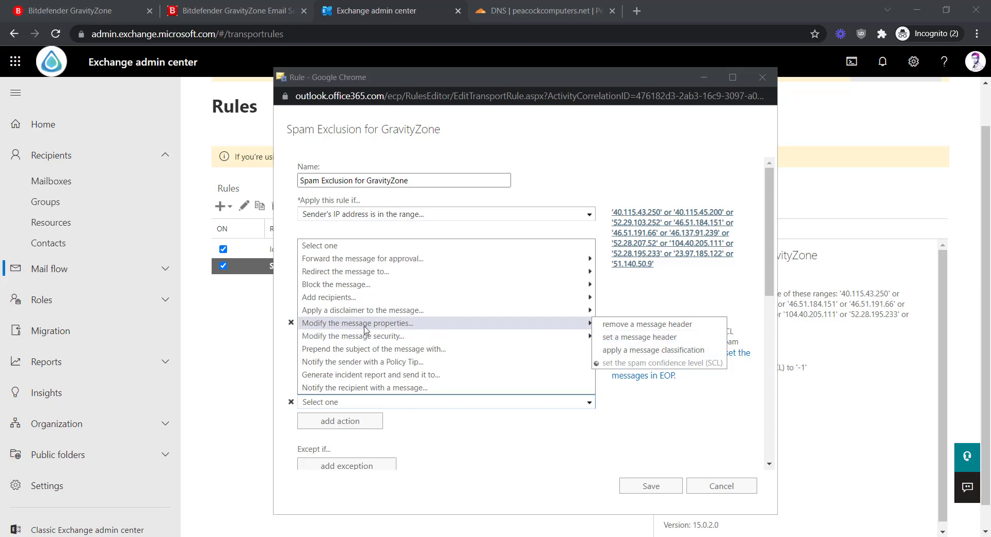
click(628, 339)
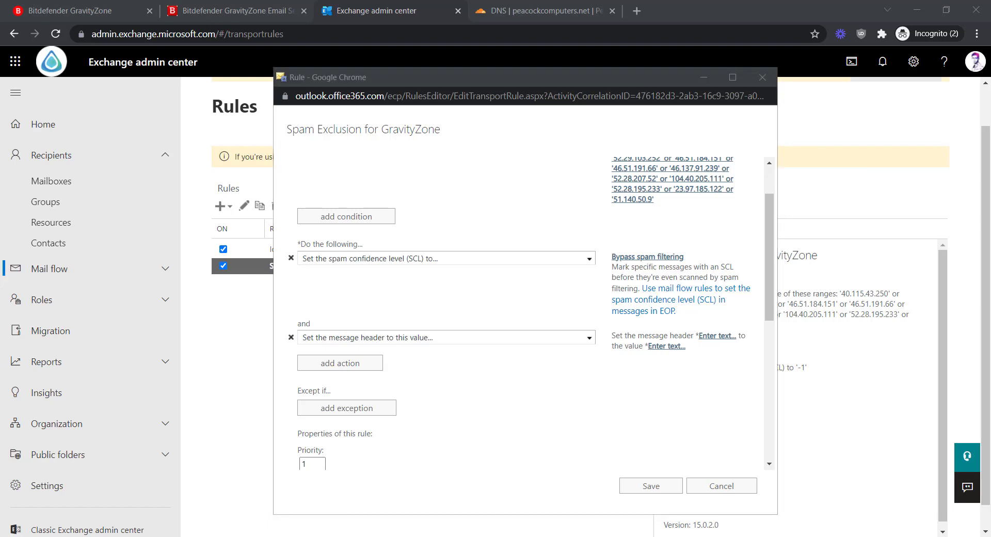
Set header X-MS-Exchange-Organization-BypassClutter to true and save the rule.
click(717, 337)
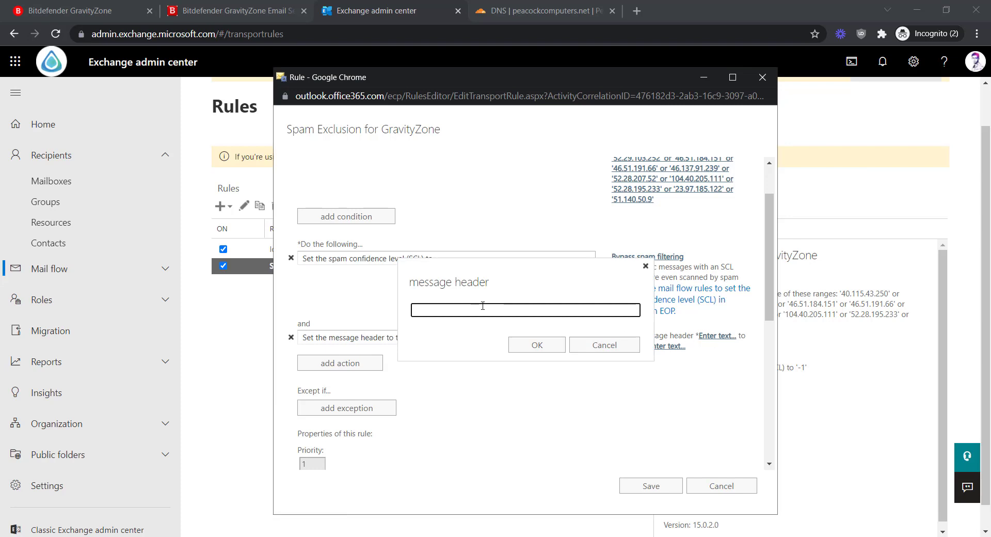
text(X-MS-Exchange-Organization-BypassClutter)
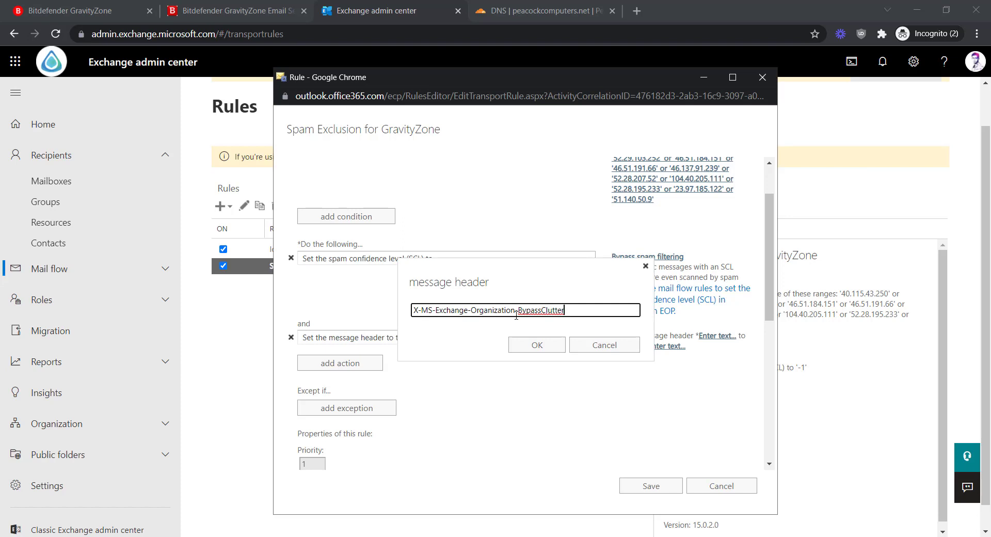
click(537, 345)
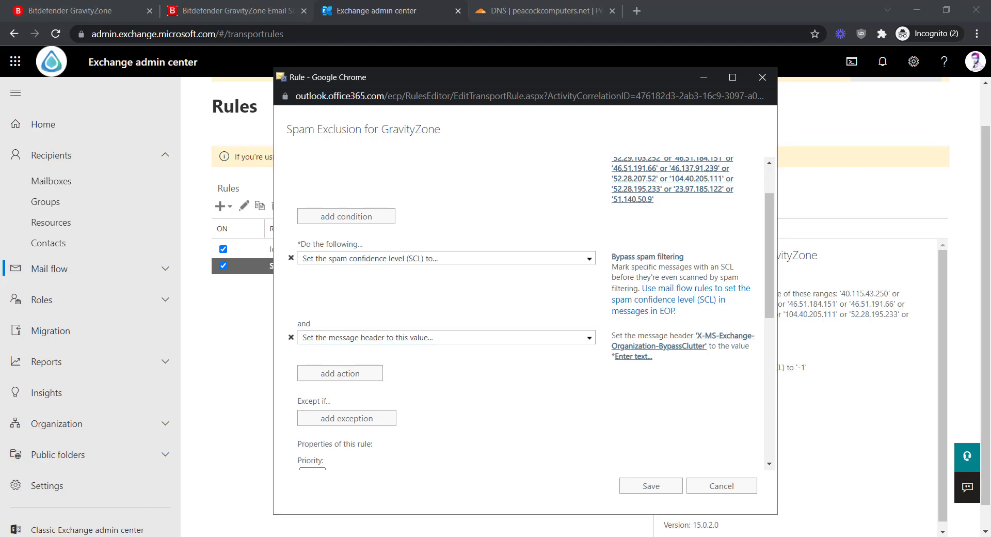
click(635, 357)
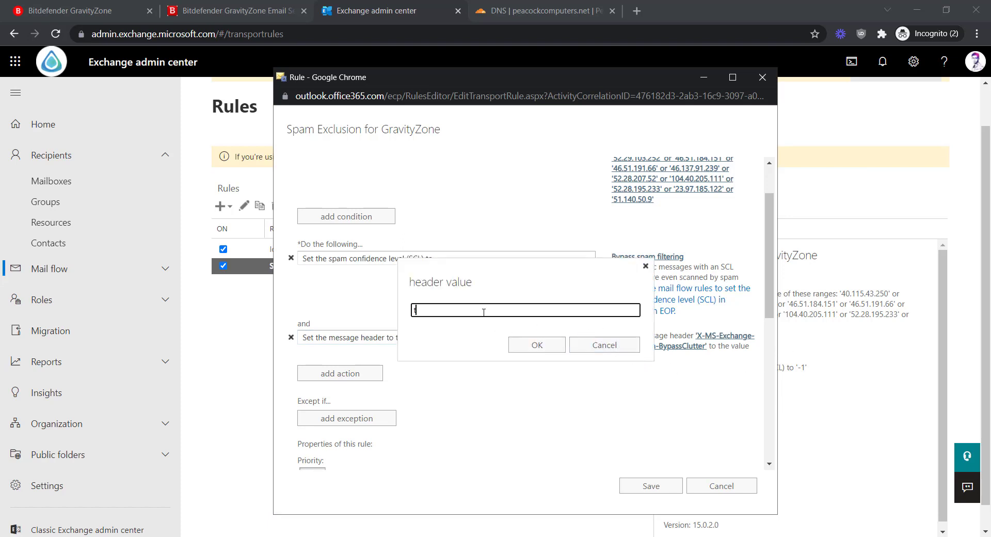
text(true)
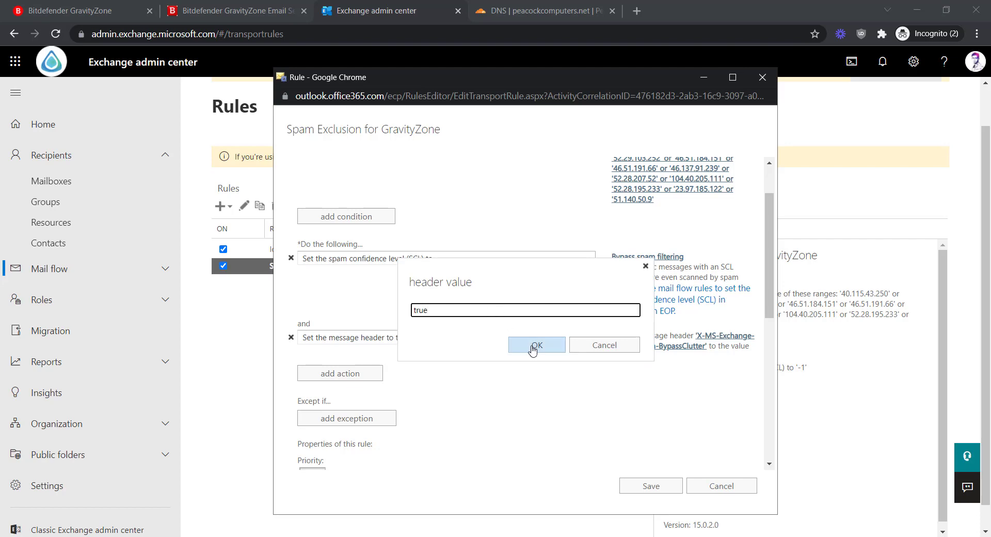
click(532, 347)
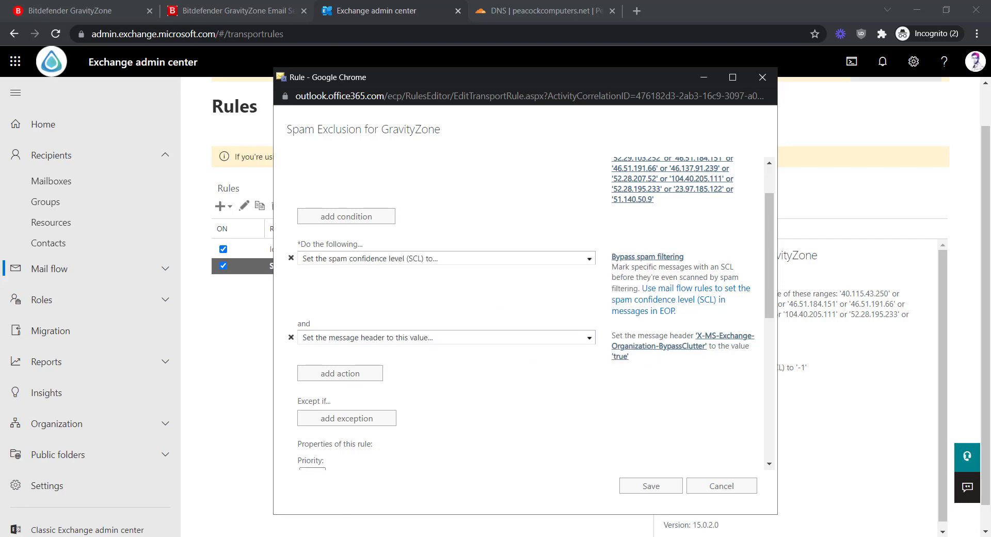
scroll(413, 357, down, 5)
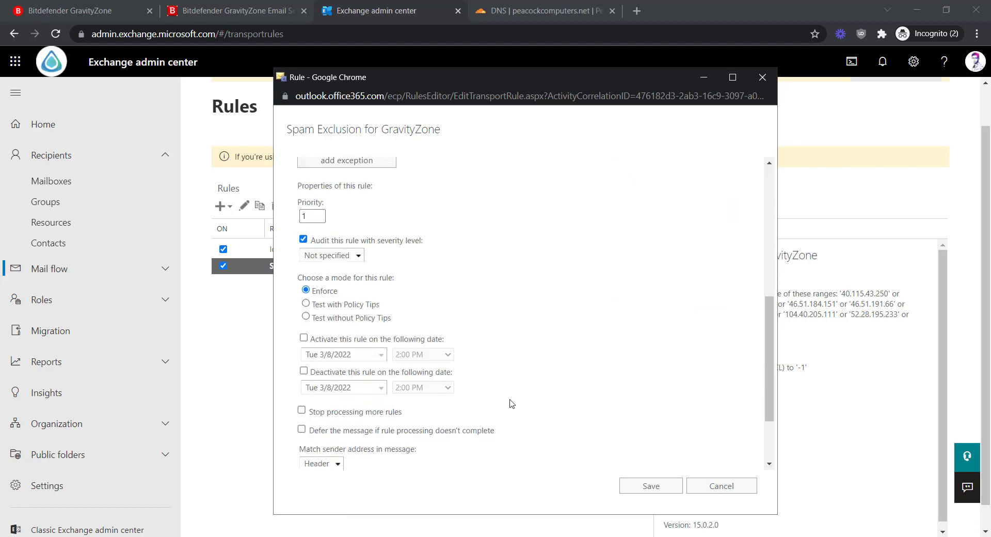
scroll(449, 404, down, 1)
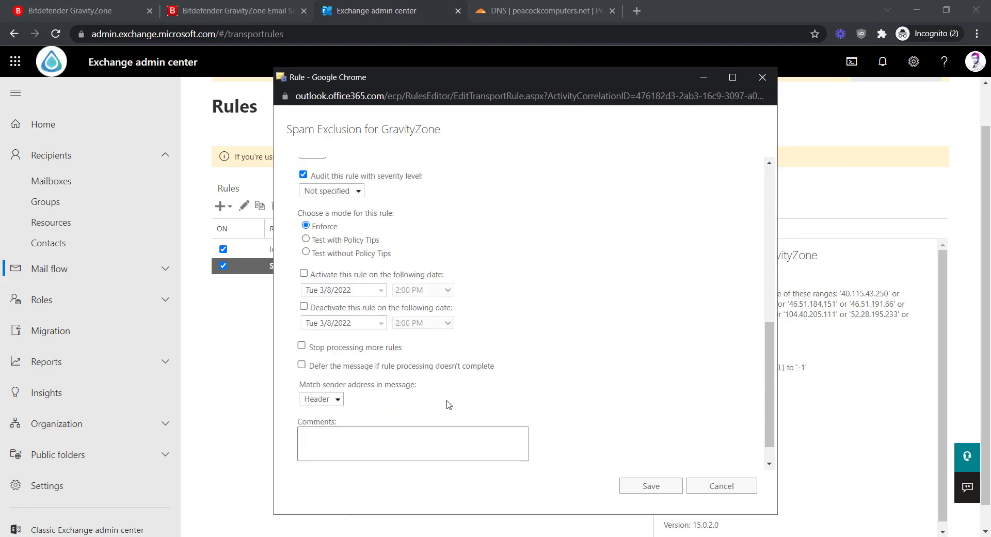
scroll(449, 404, down, 1)
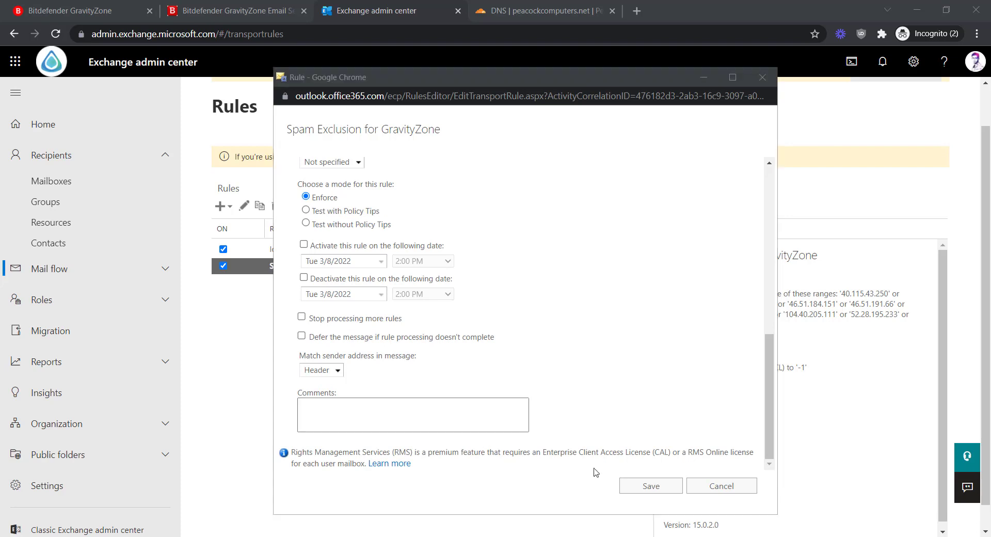
click(639, 486)
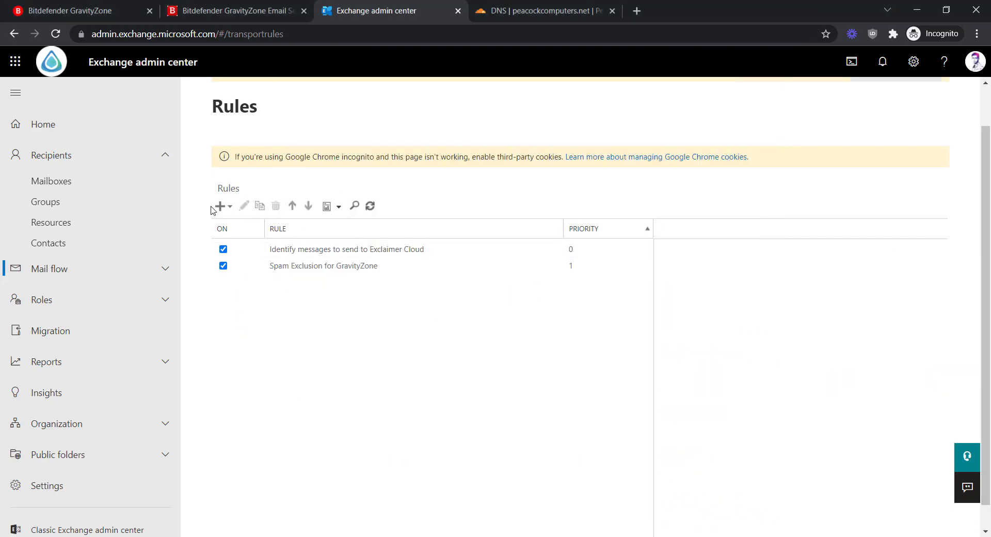
Create a new rule named 'Bypass Focused Inbox Evaluation' with all options shown.
click(219, 206)
click(233, 228)
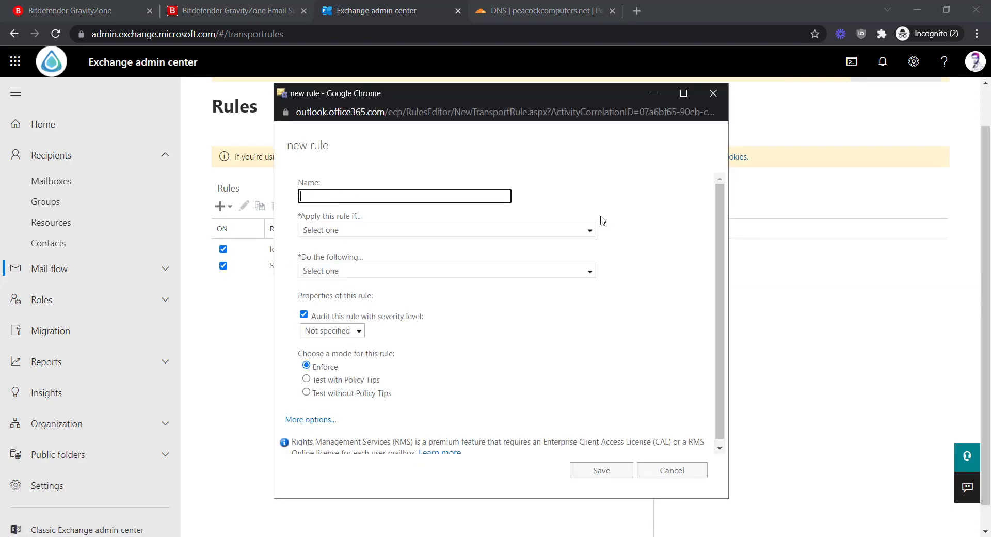
text(Bypass Focused Inbox Evaluation)
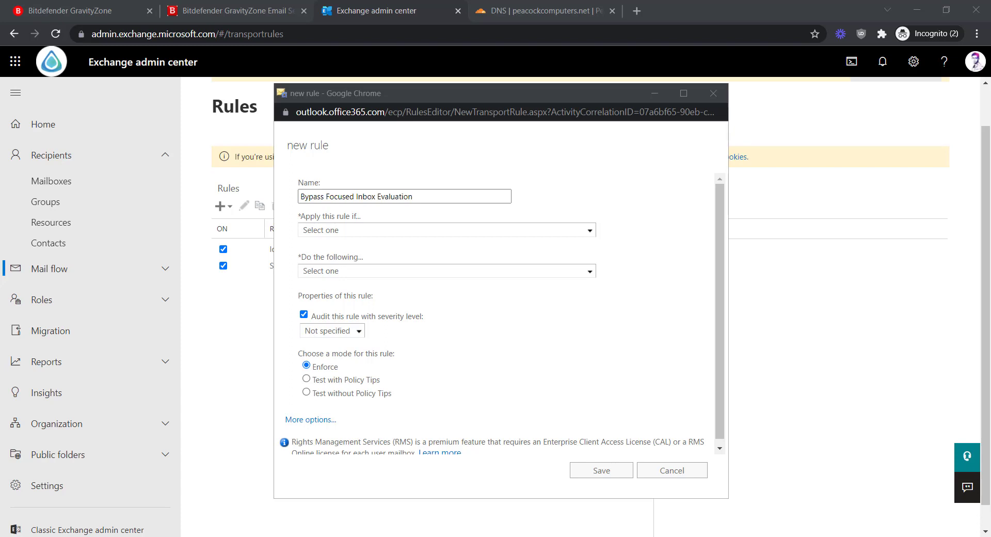
click(312, 420)
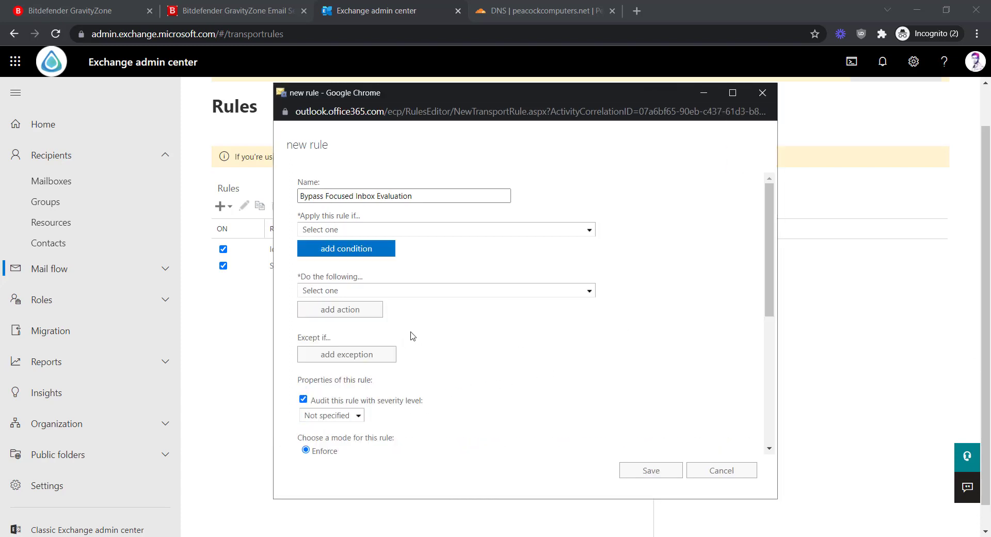
Make it apply when the sender IP is in the GravityZone ranges, including 40.115.43.250.
click(543, 230)
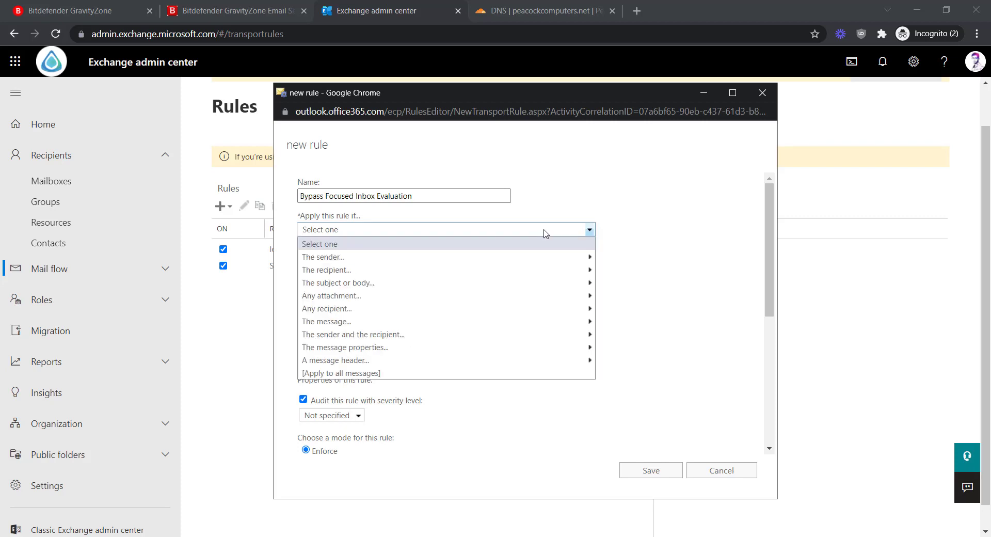
mouse_move(358, 261)
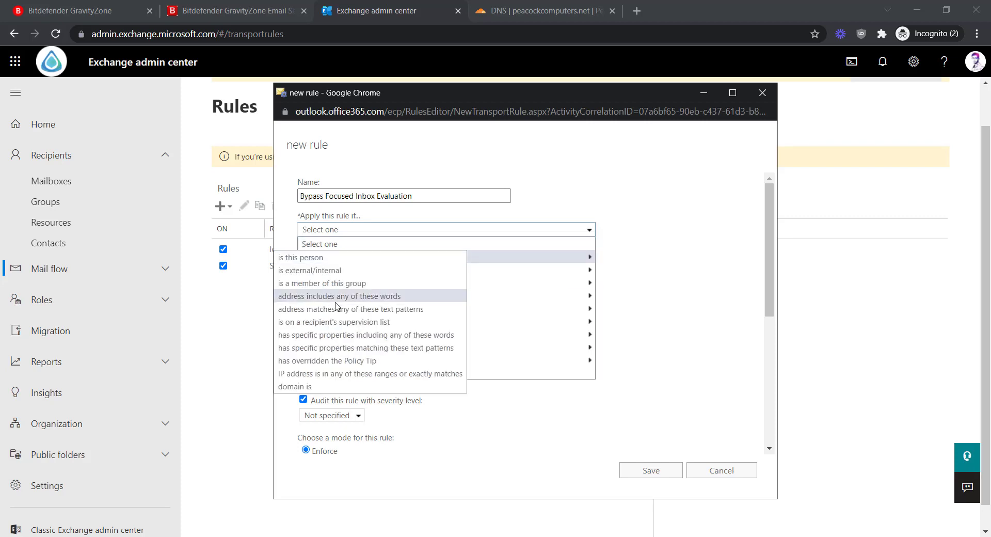
click(347, 374)
click(475, 276)
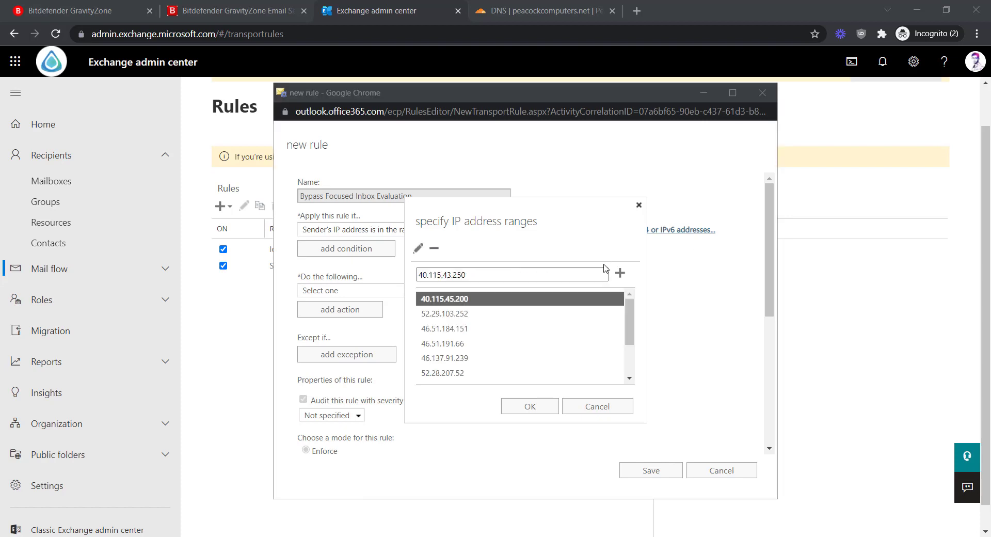
click(621, 277)
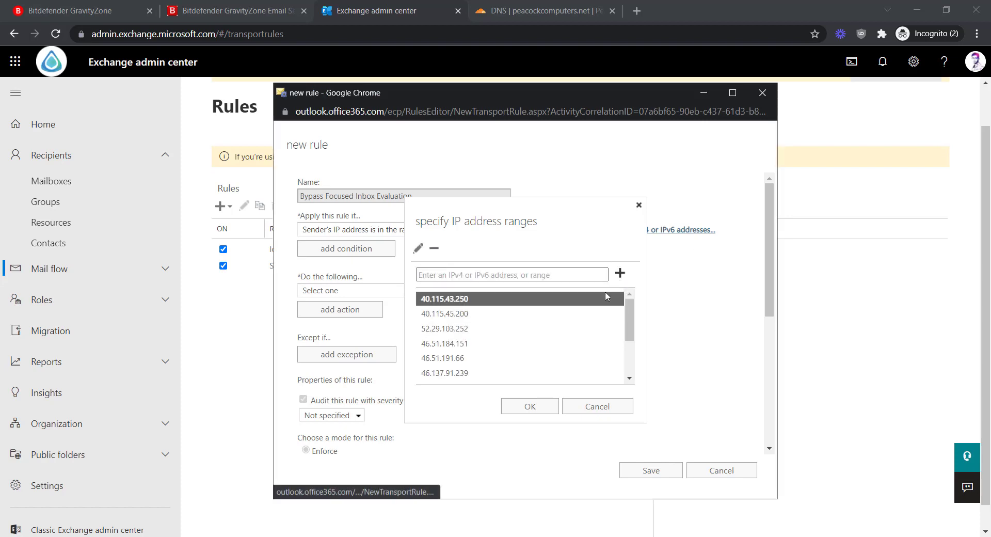
click(537, 407)
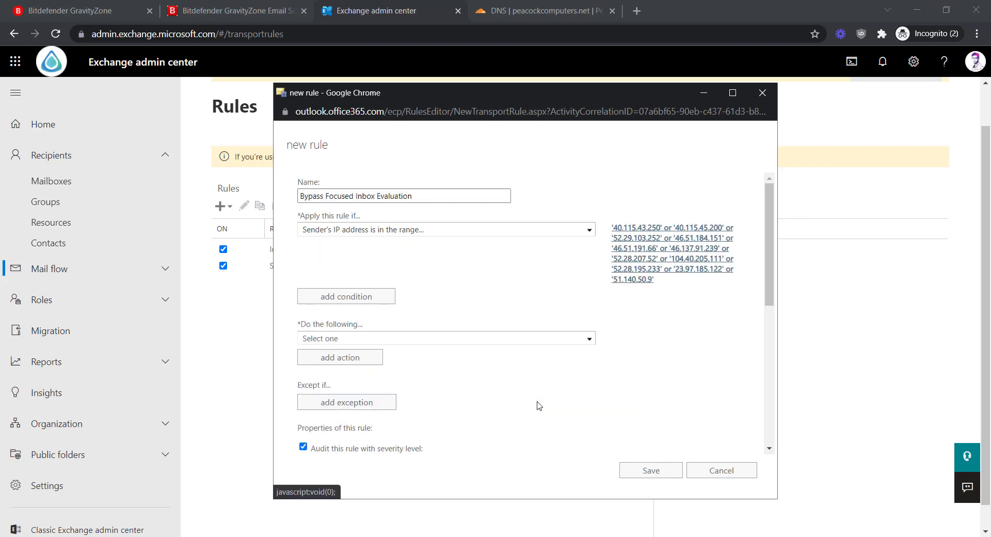
Add an action setting header X-MS-Exchange-Organization-BypassFocusedInbox to true, then attempt to save.
click(385, 340)
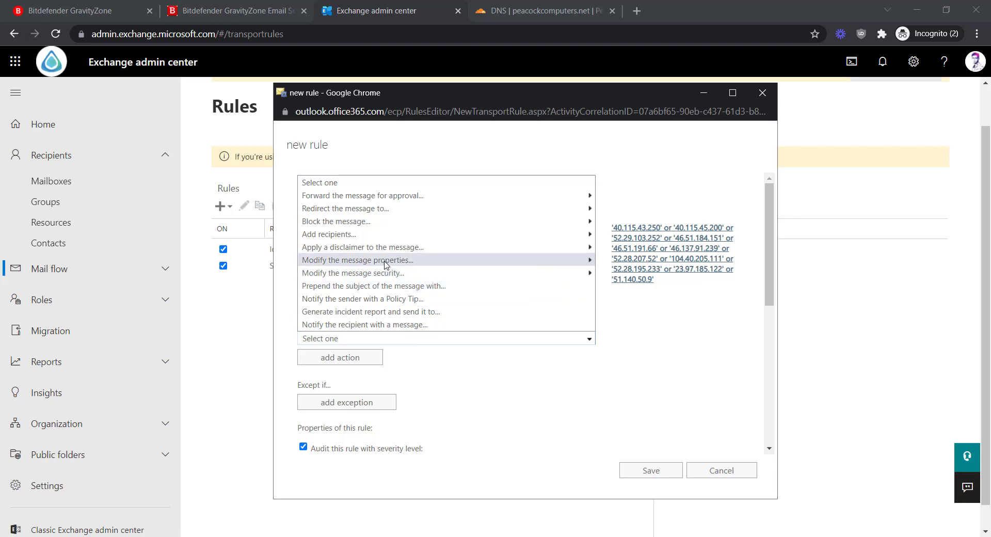
mouse_move(385, 264)
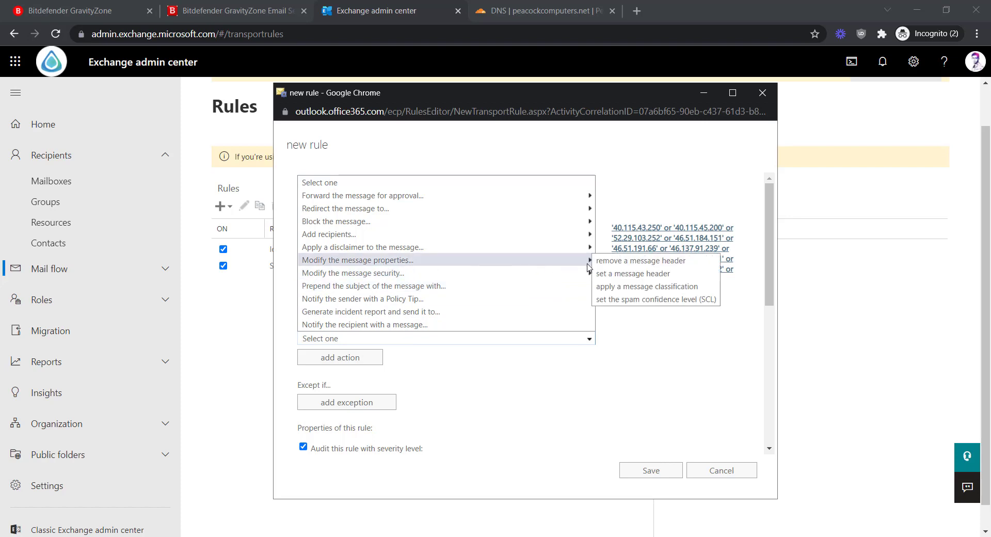
click(626, 274)
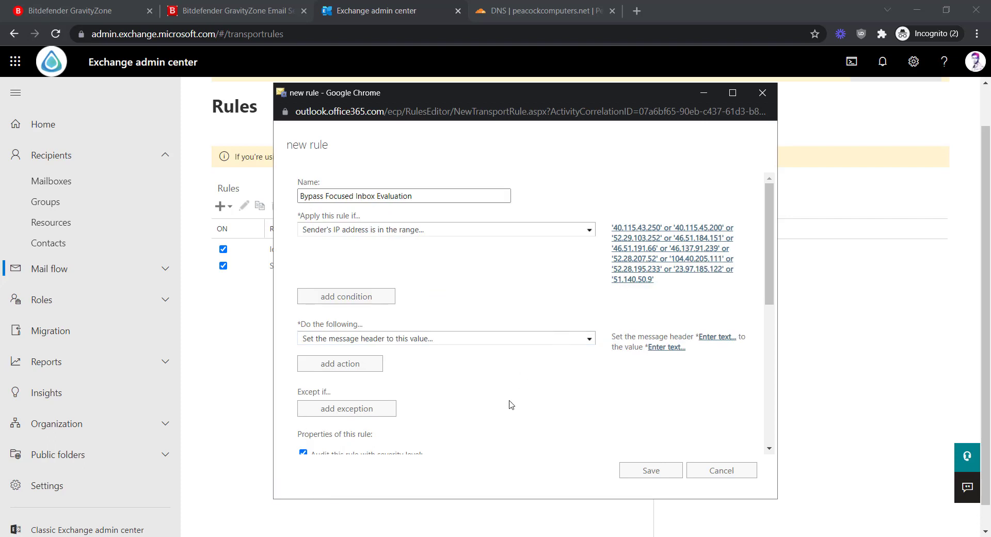
click(713, 339)
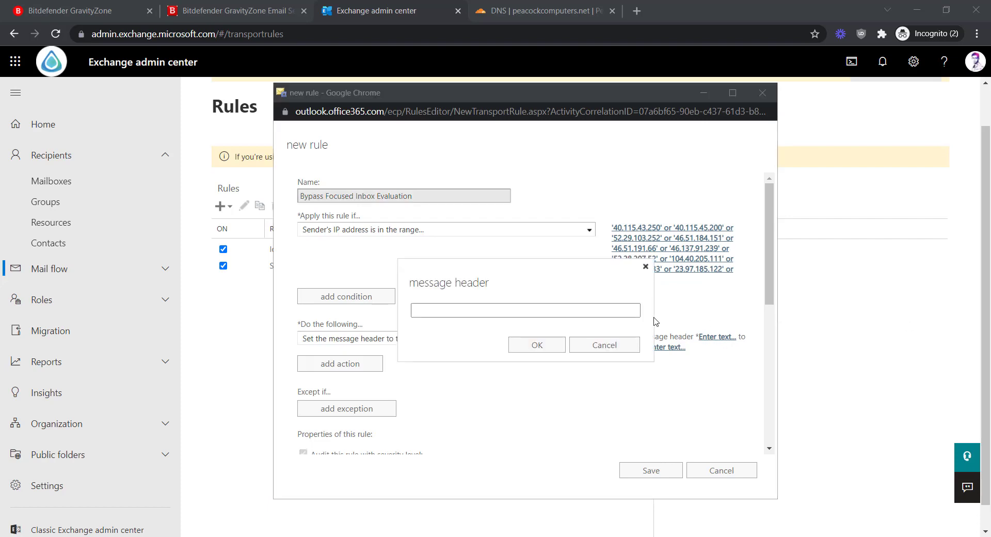
click(492, 312)
text(X-MS-Exchange-Organization-BypassFocusedInbox)
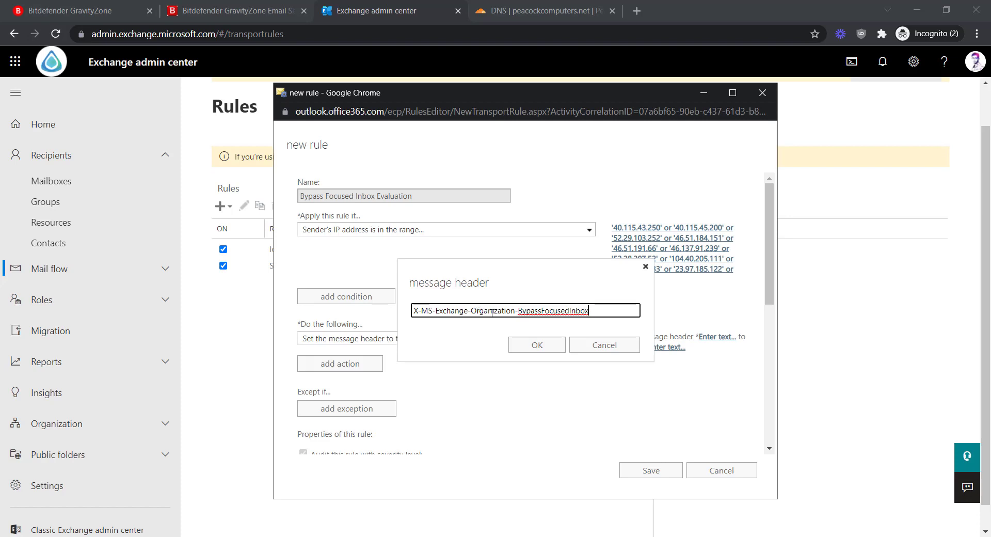
click(537, 344)
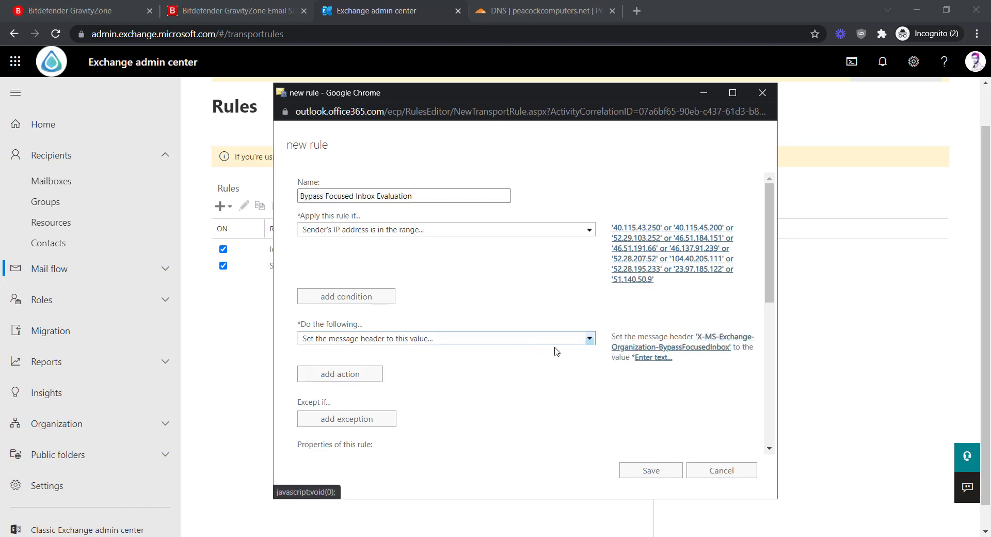
click(644, 365)
text(t)
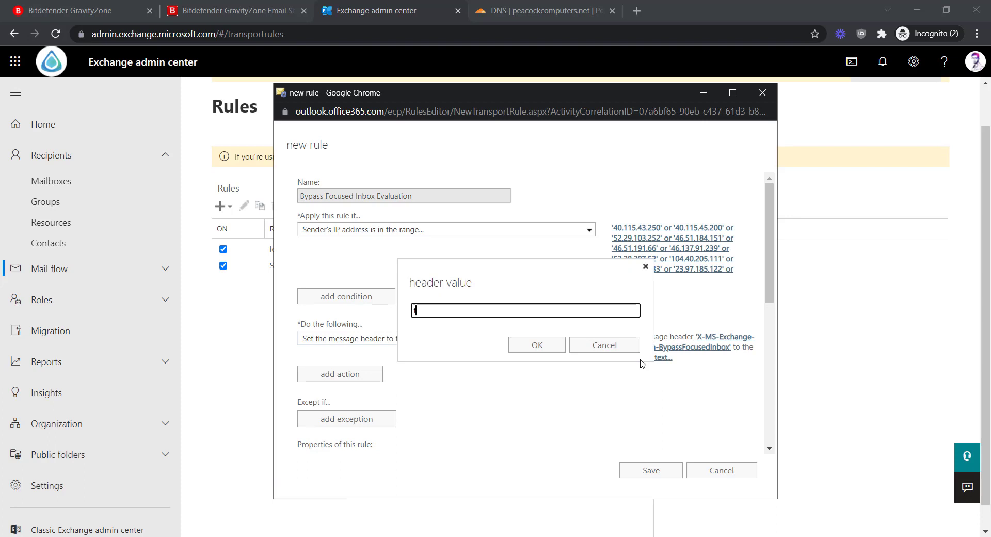
text(rue)
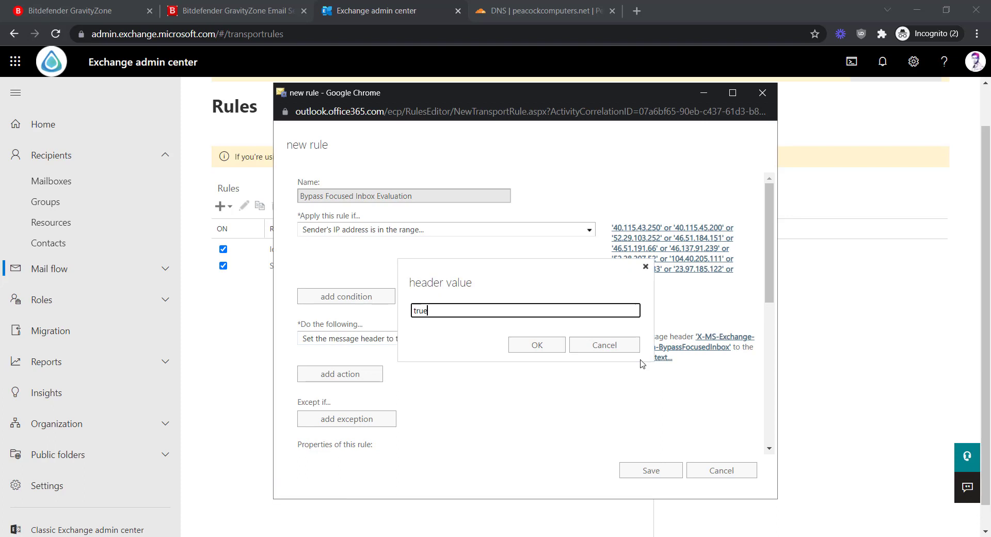
click(538, 345)
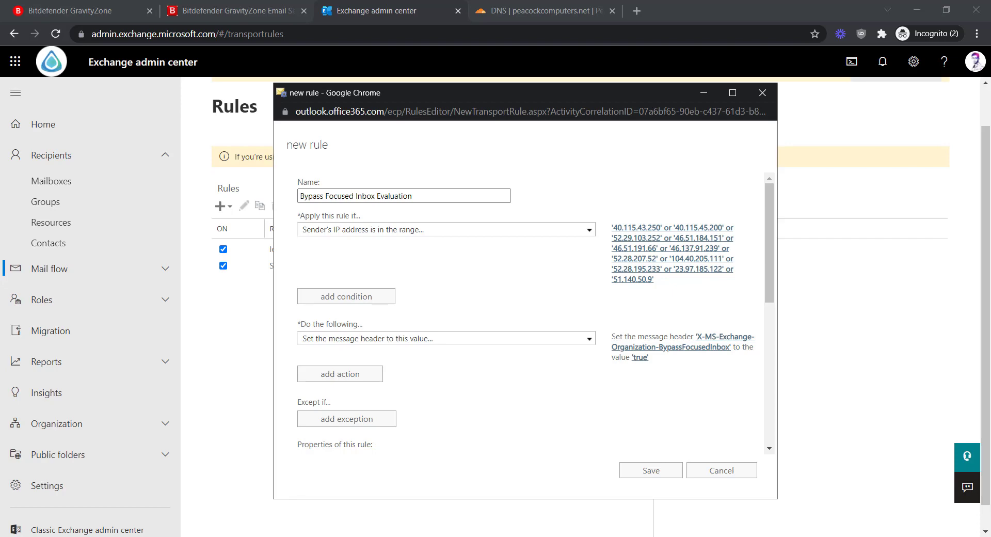
click(642, 470)
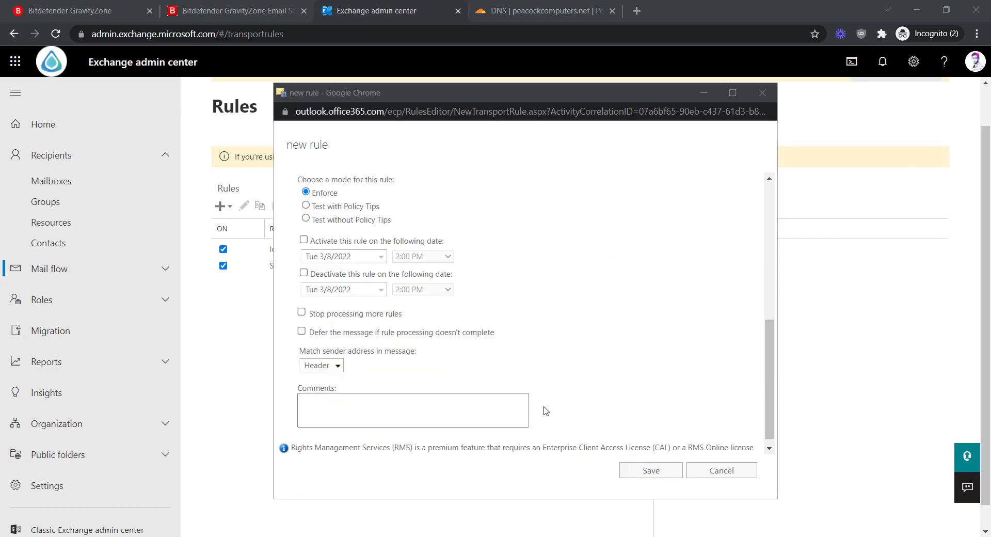
Save Bypass Focused Inbox Evaluation so it appears enabled at priority 2, making three rules.
click(639, 469)
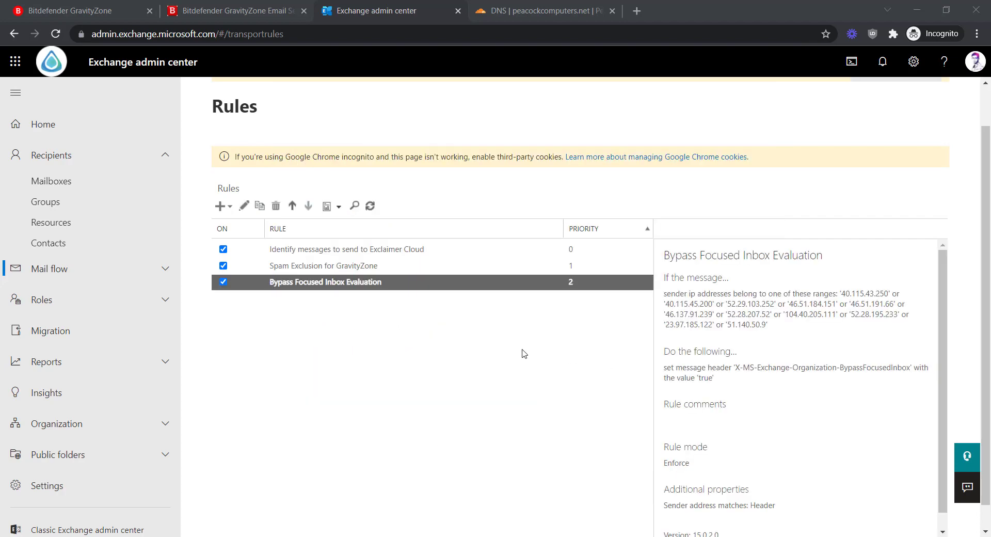
Move Bypass Focused Inbox Evaluation up twice to priority 0, and Spam Exclusion for GravityZone up once to priority 1.
click(292, 206)
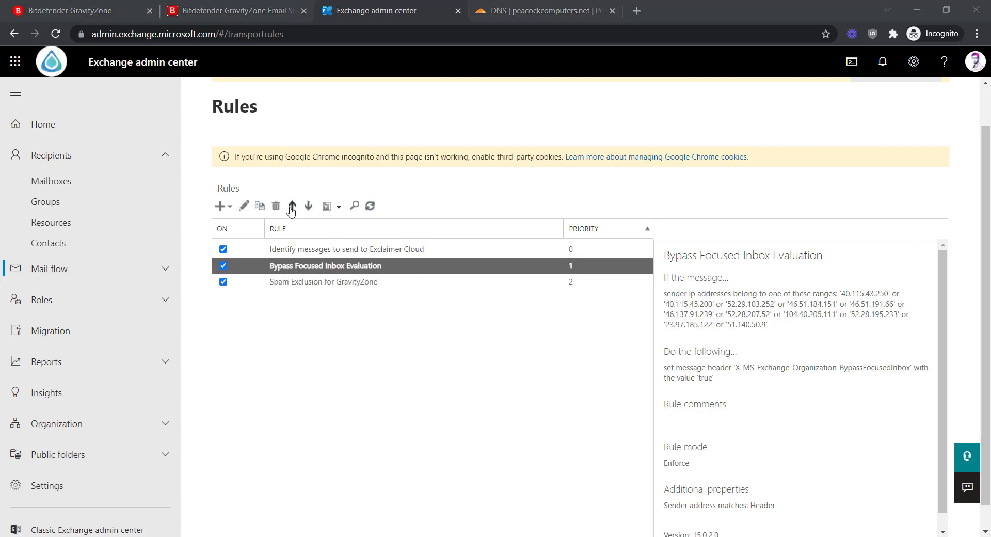
click(292, 206)
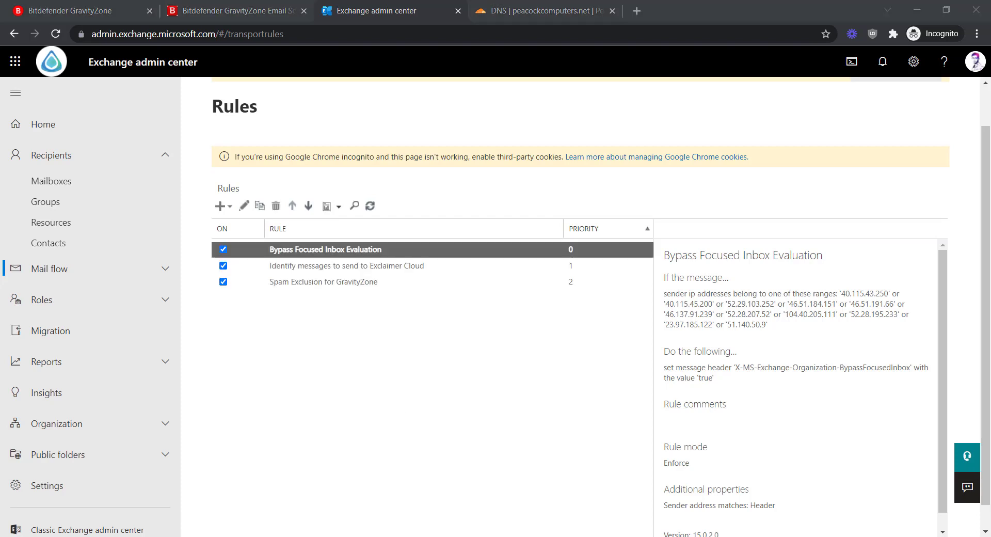
click(357, 351)
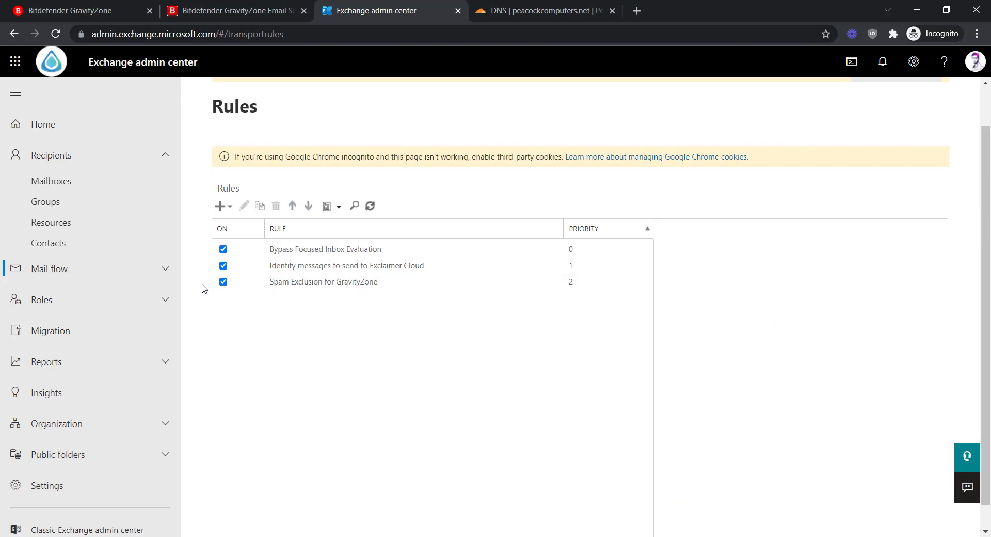
click(249, 287)
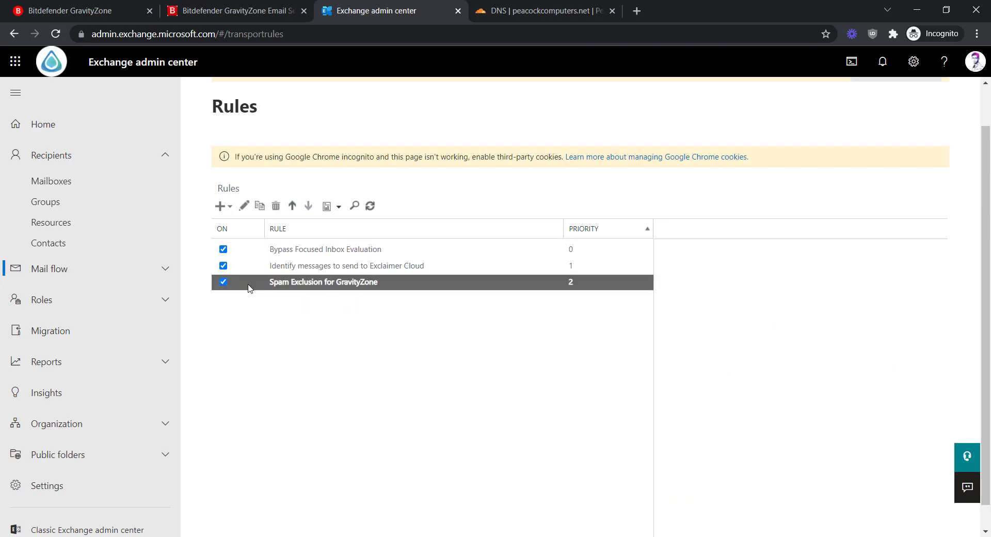
click(291, 209)
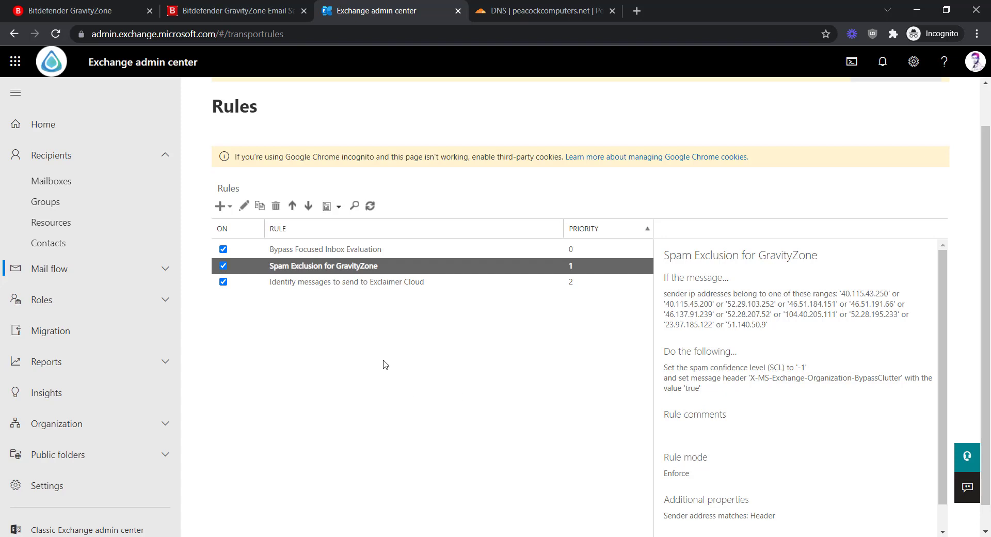
click(324, 401)
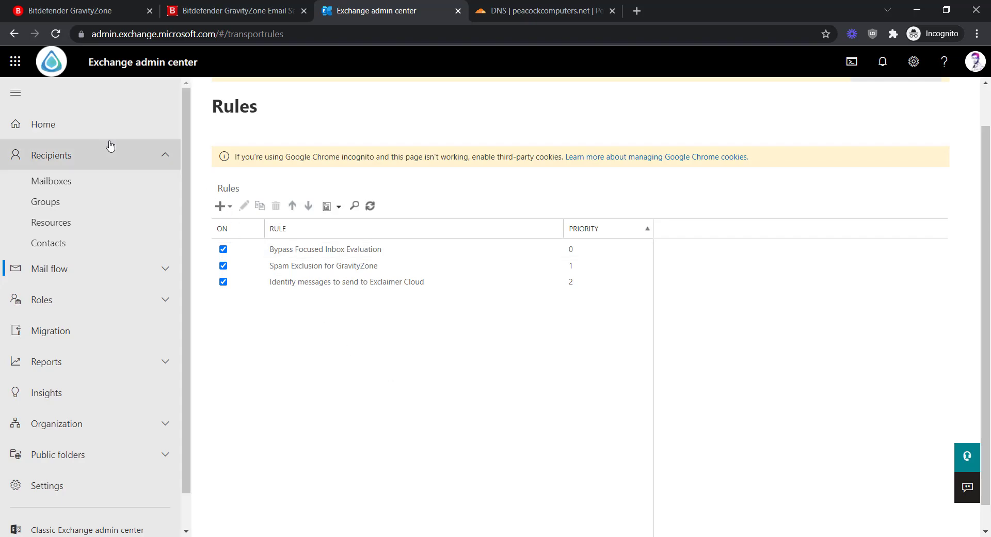
Check GravityZone's Outbound Mail page shows no sending hosts, then go to Cloudflare DNS.
click(222, 11)
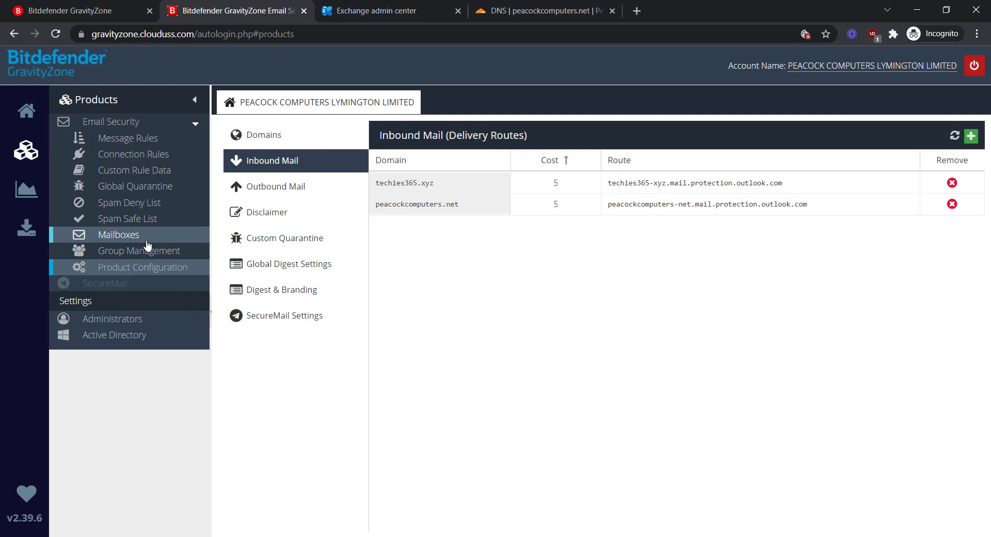
click(295, 201)
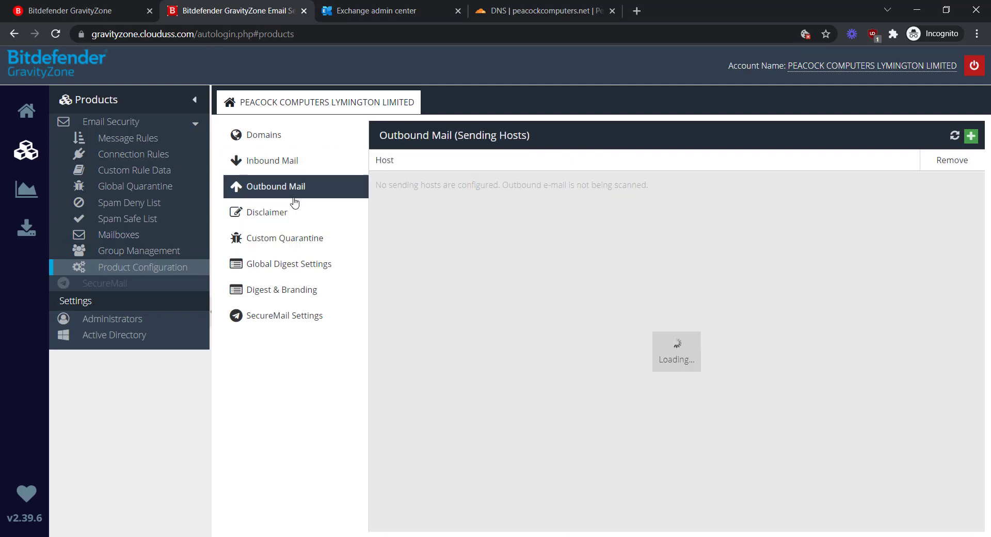
click(514, 10)
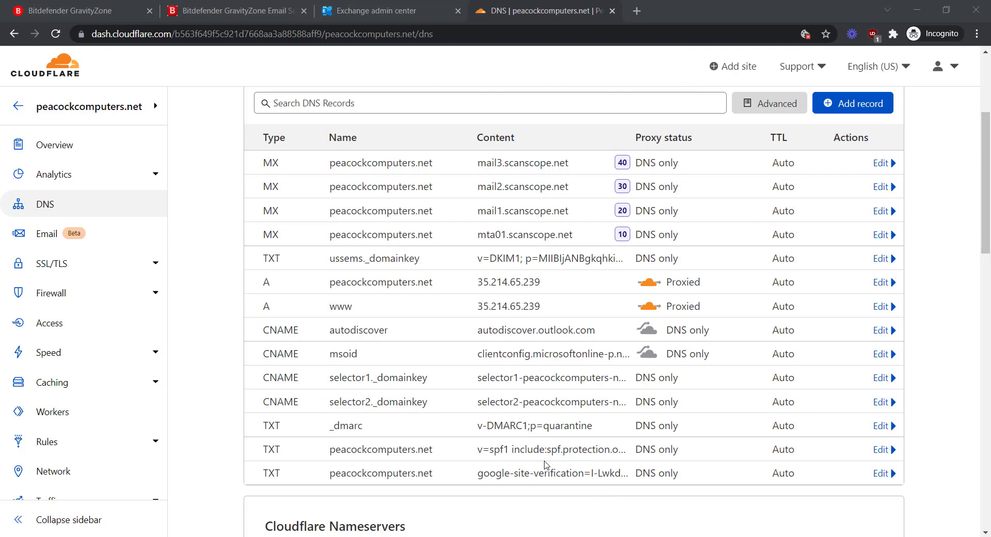
Append include:scanscope.net after the Outlook include in the SPF TXT record and save it.
scroll(442, 458, down, 1)
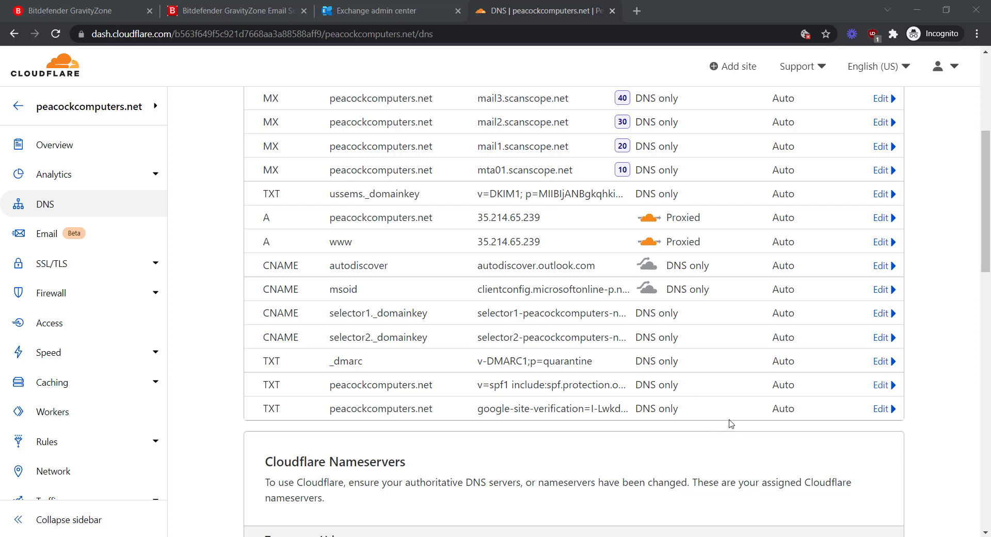
click(880, 384)
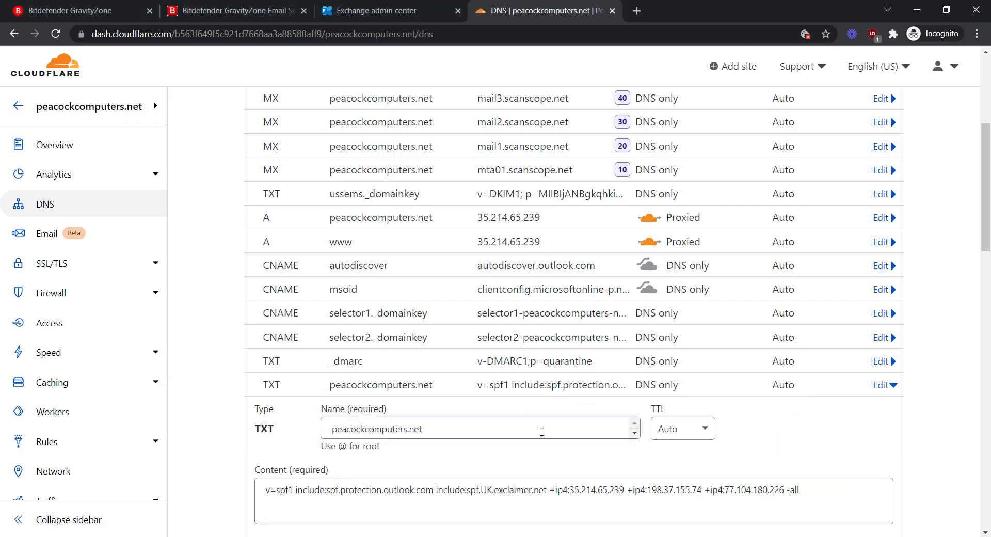
click(335, 497)
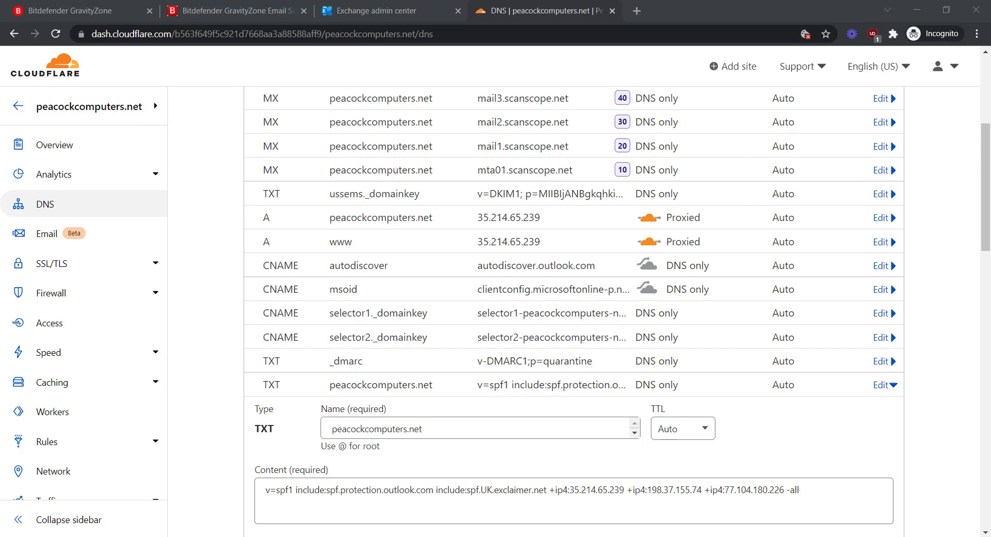
click(434, 493)
text(include:scanscope.net)
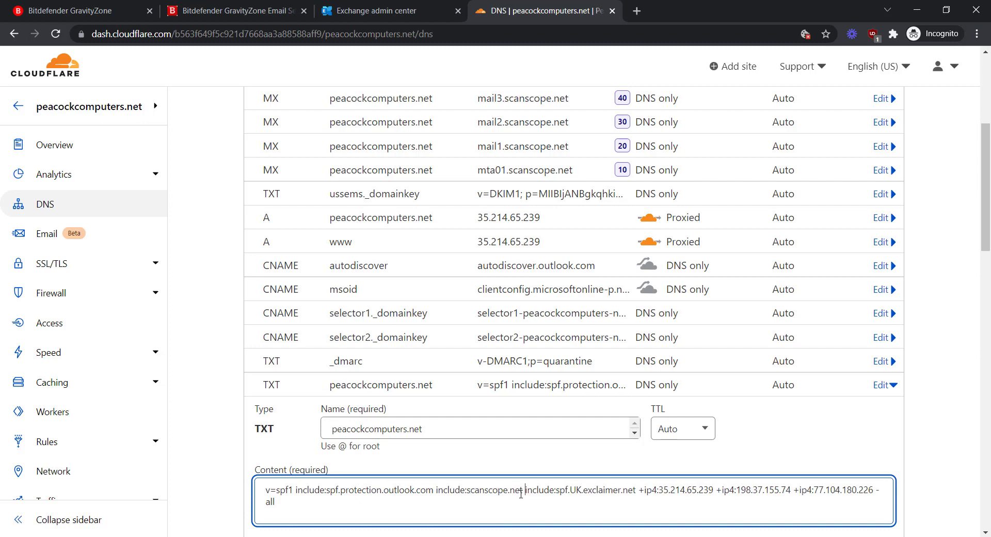
drag(523, 490, 467, 490)
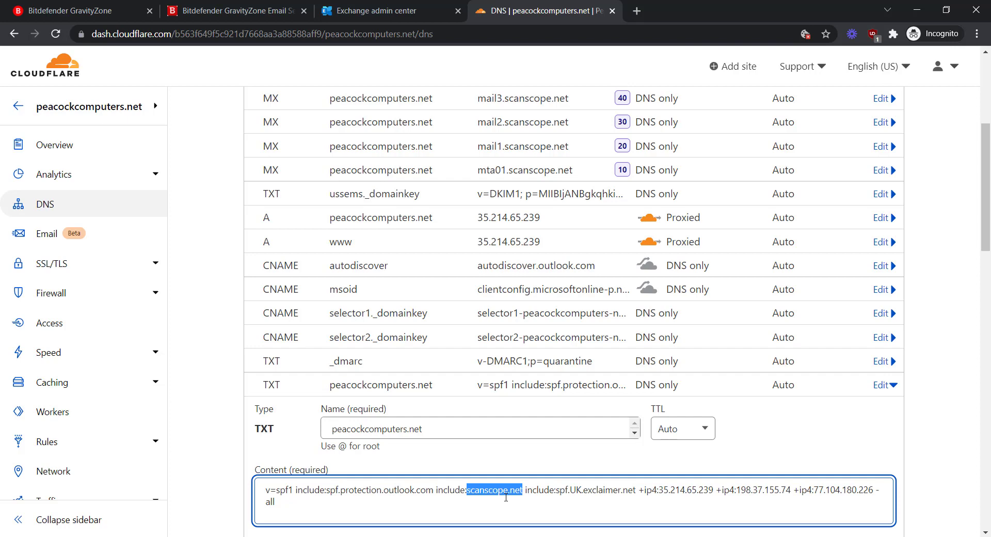
click(539, 489)
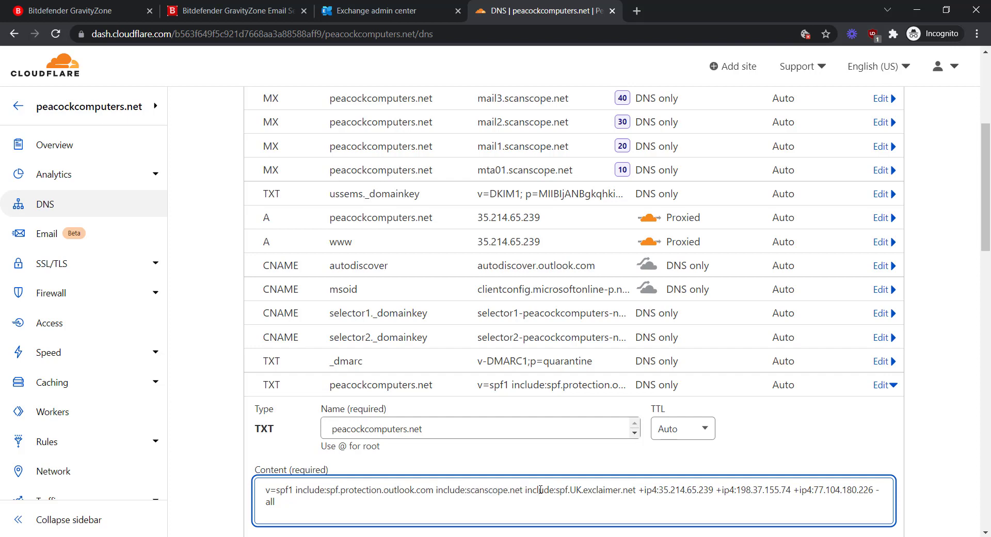
scroll(539, 489, down, 1)
click(879, 488)
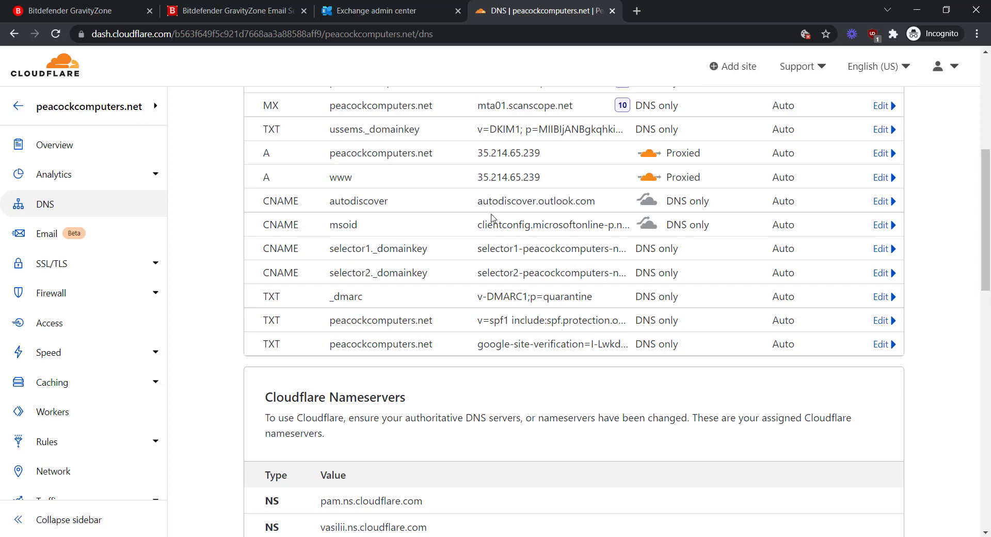
click(229, 9)
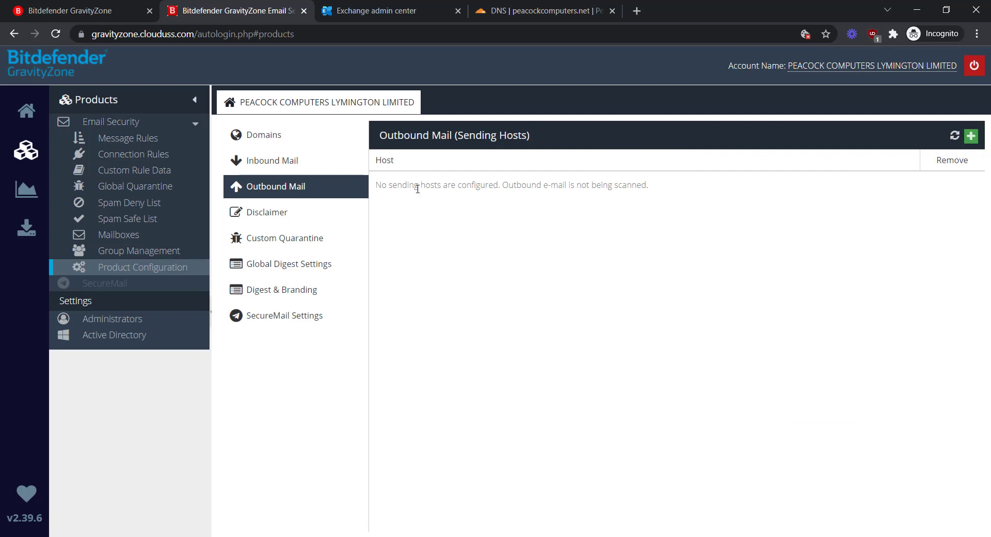
Add spf://spf.protection.outlook.com as an outbound sending host, then return to Exchange admin center.
click(971, 138)
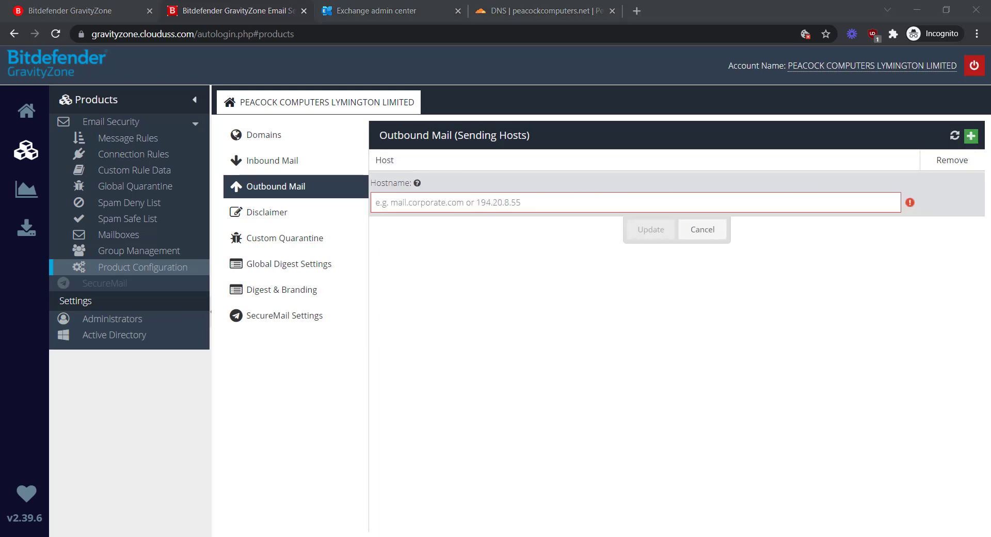
click(484, 202)
text(spf://spf.protection.outlook.com)
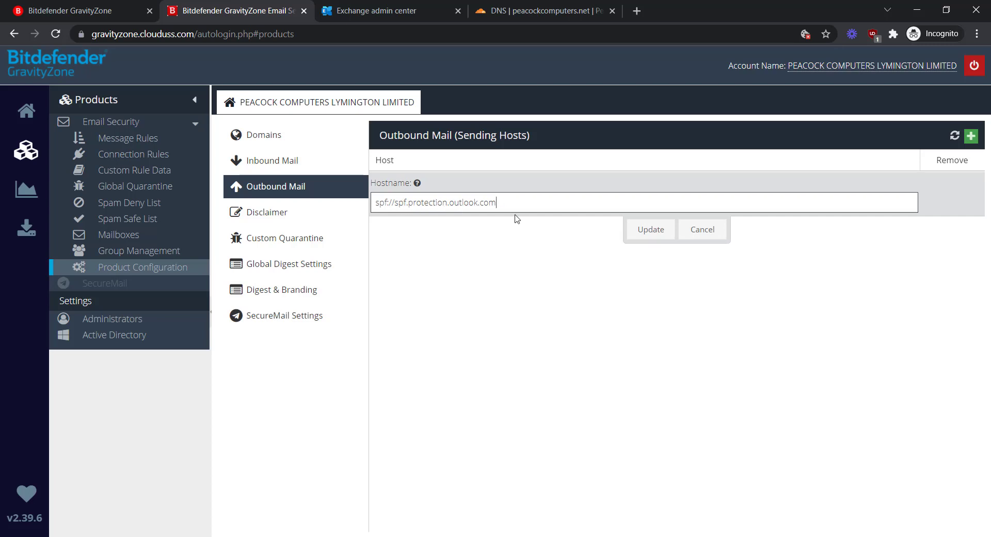
click(652, 231)
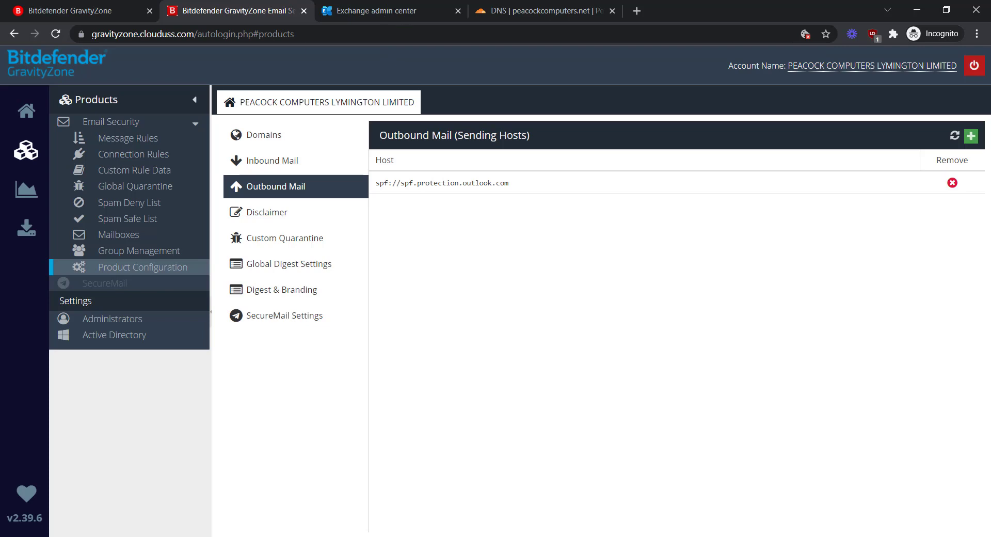
click(391, 15)
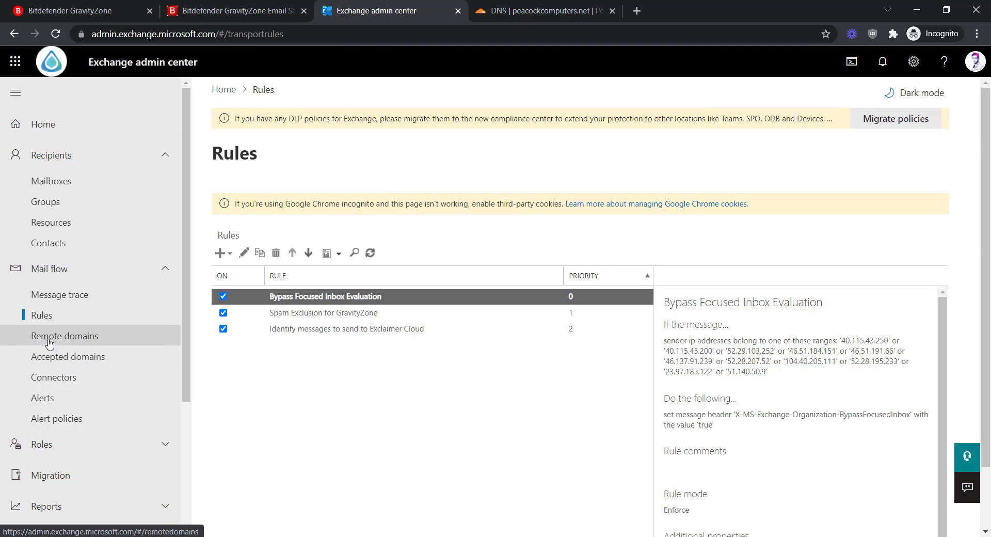
Check the two Exclaimer connectors and the accepted domains, then start the Add a connector wizard.
click(54, 382)
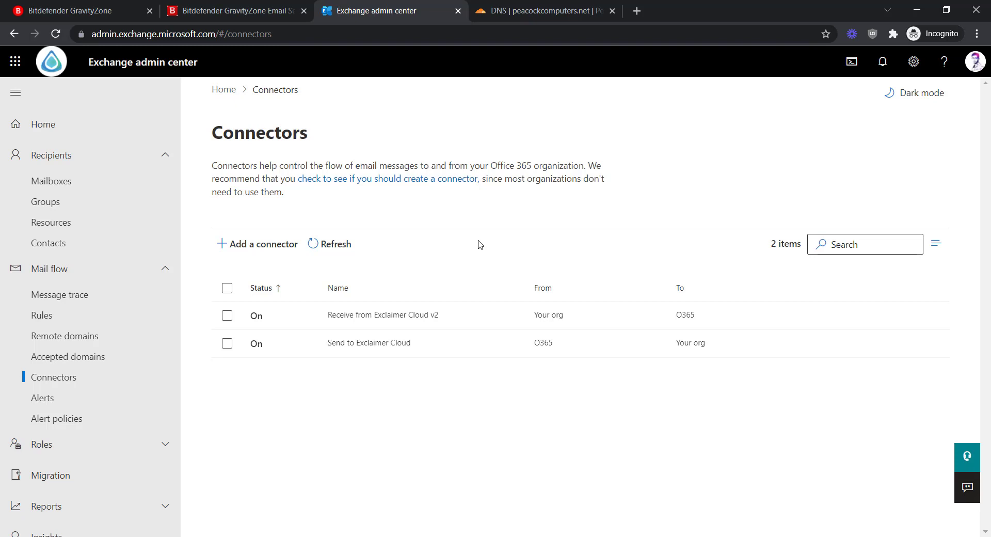
click(62, 361)
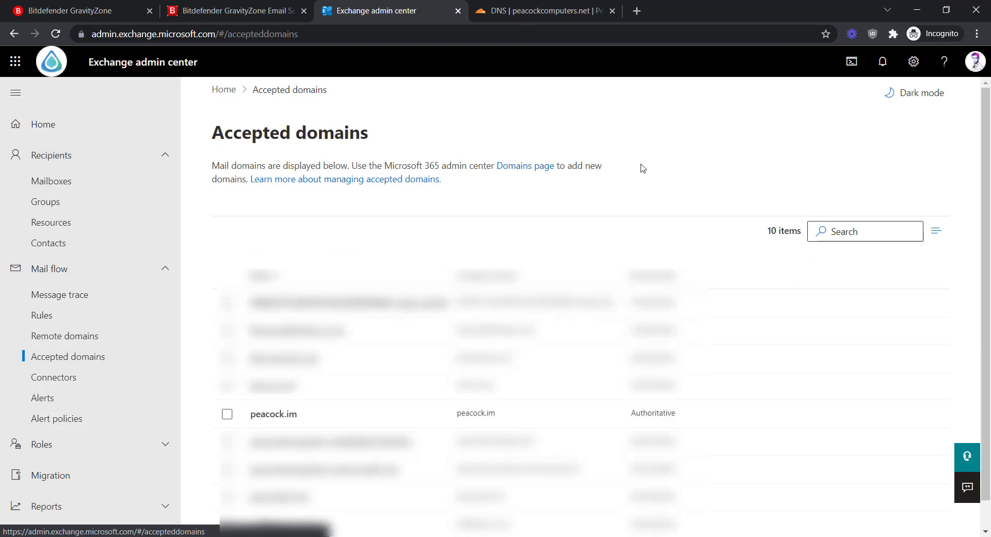
scroll(249, 420, down, 1)
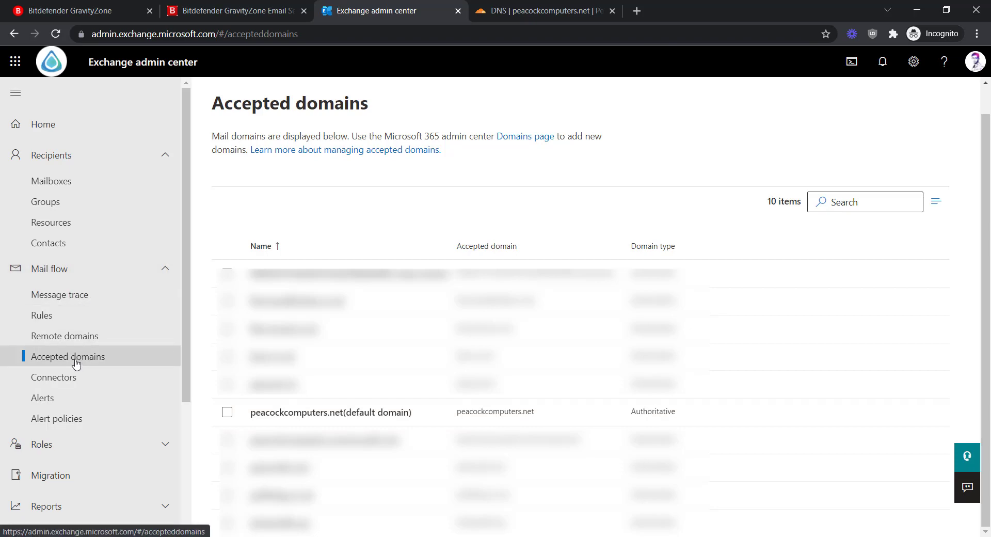
click(70, 378)
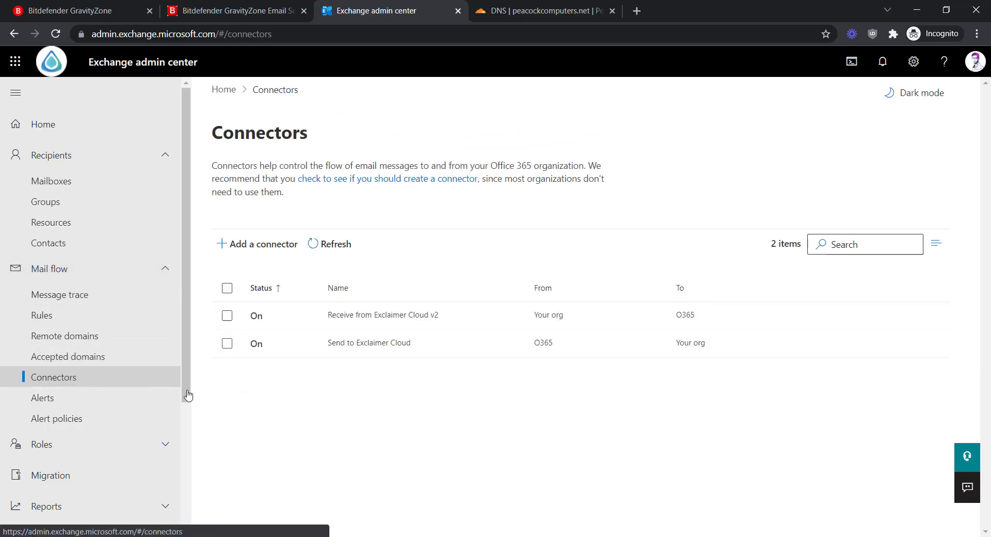
click(272, 256)
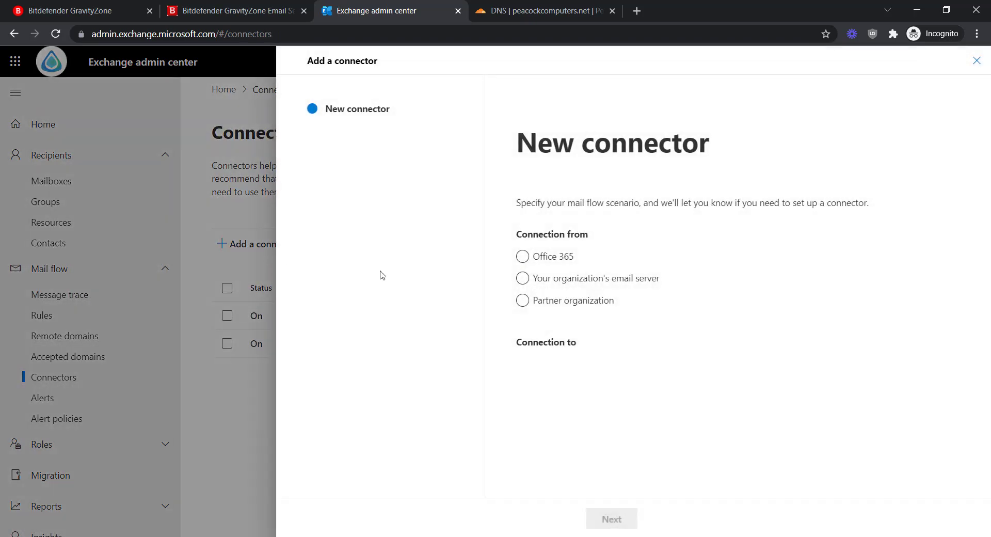
Set the new connector to carry mail from Office 365 to a partner organization.
click(529, 261)
click(529, 261)
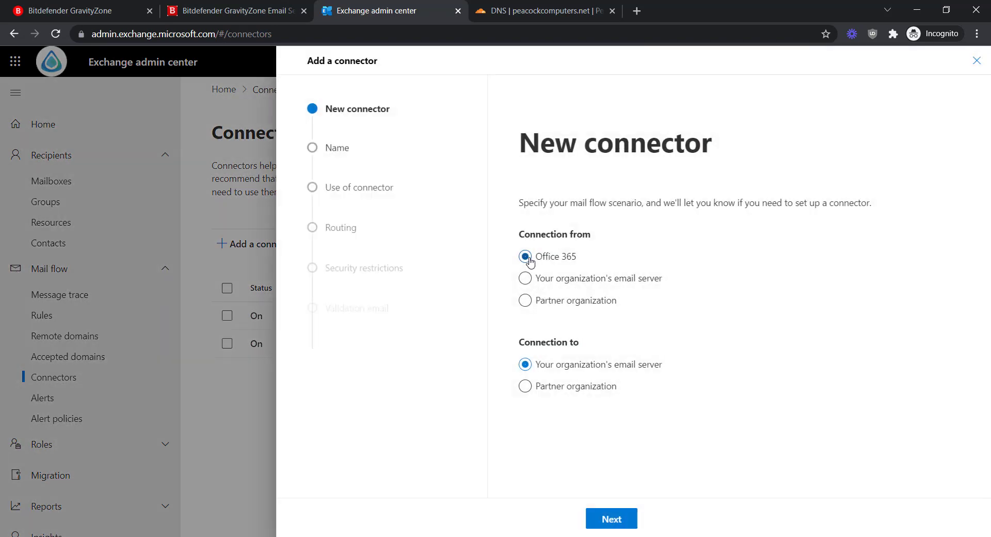
click(526, 387)
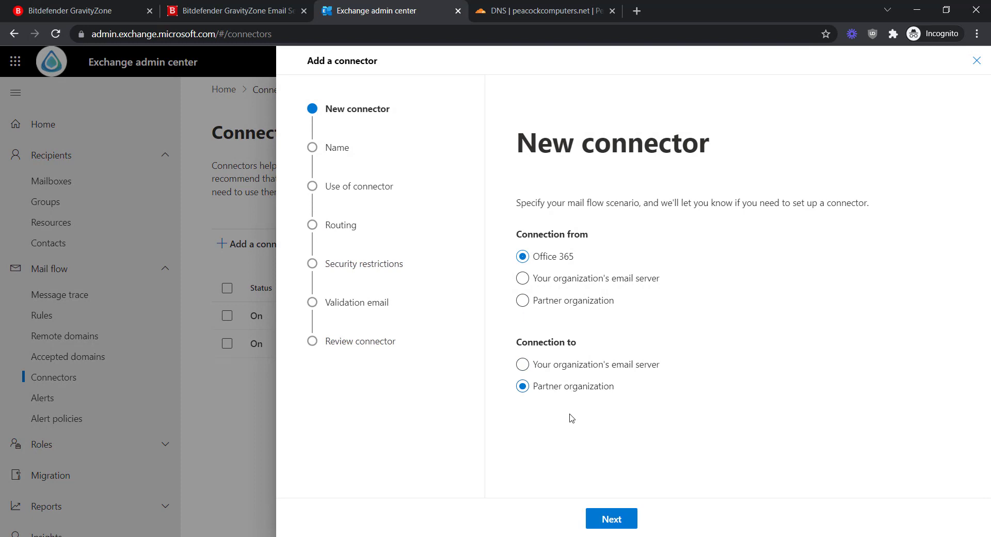
click(624, 524)
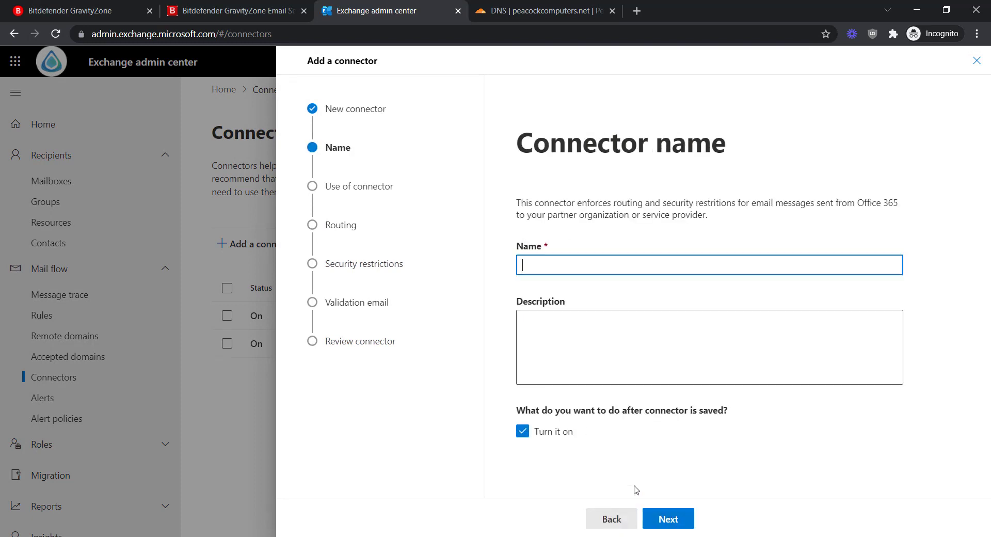
Name the connector 'BitDefender Gravityzone Outbound' and grab the domain from the Cloudflare page.
key(alt+Tab)
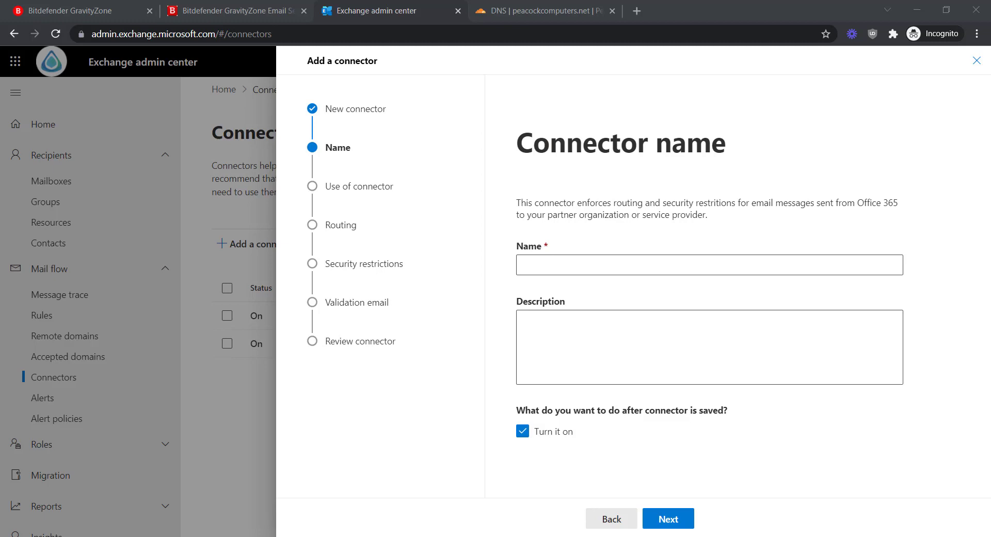
click(612, 264)
text(BitDefender Gravityzone Outbound)
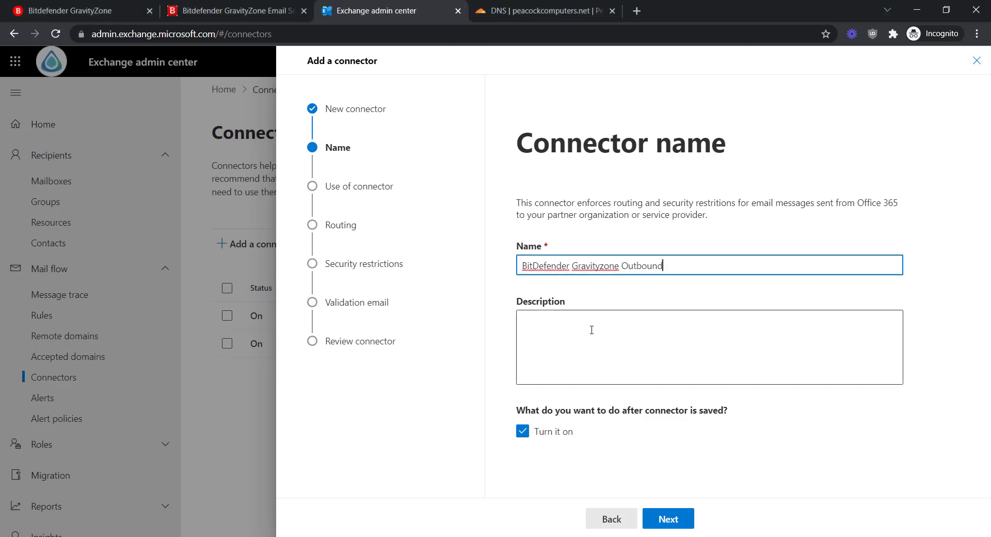
click(591, 330)
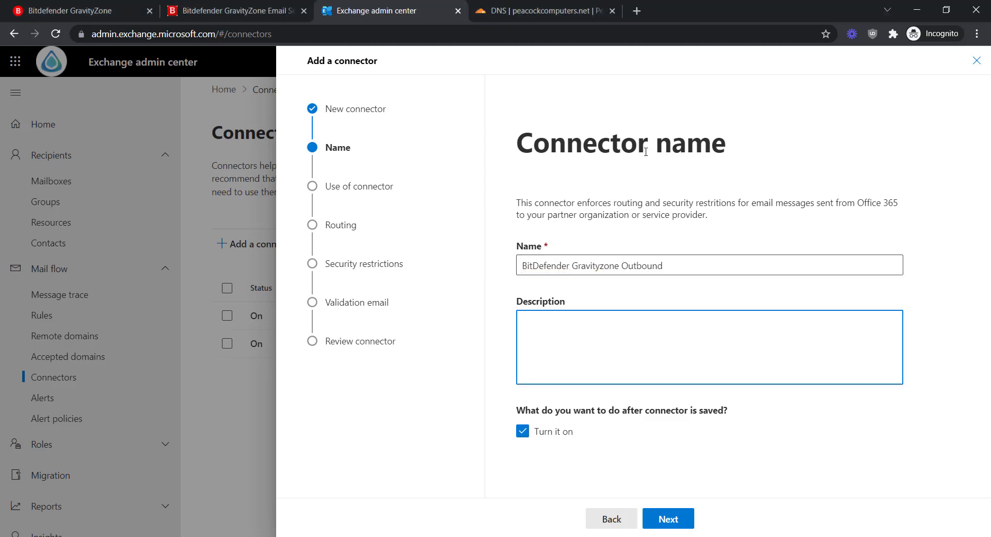
click(515, 16)
scroll(521, 202, up, 5)
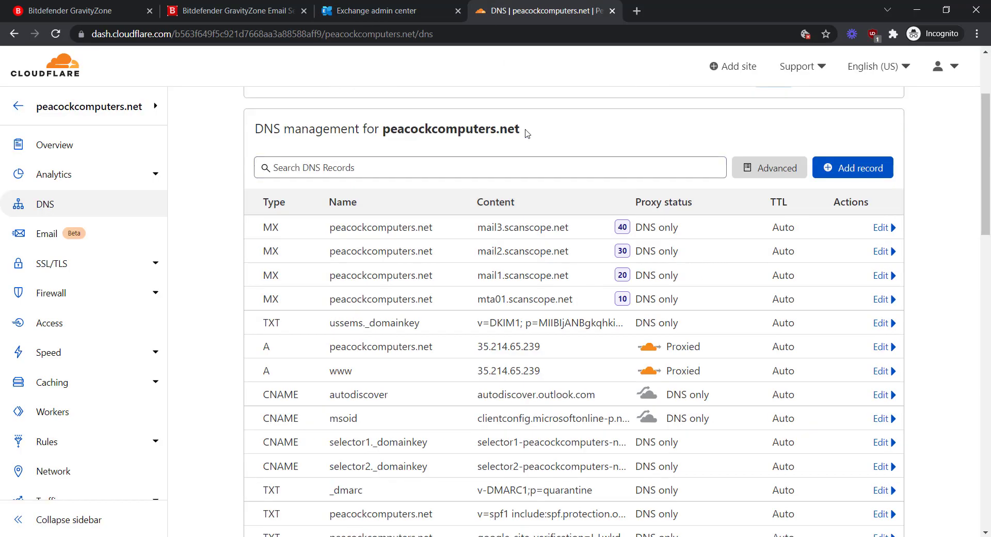
drag(527, 131, 379, 127)
key(ctrl+c)
click(378, 15)
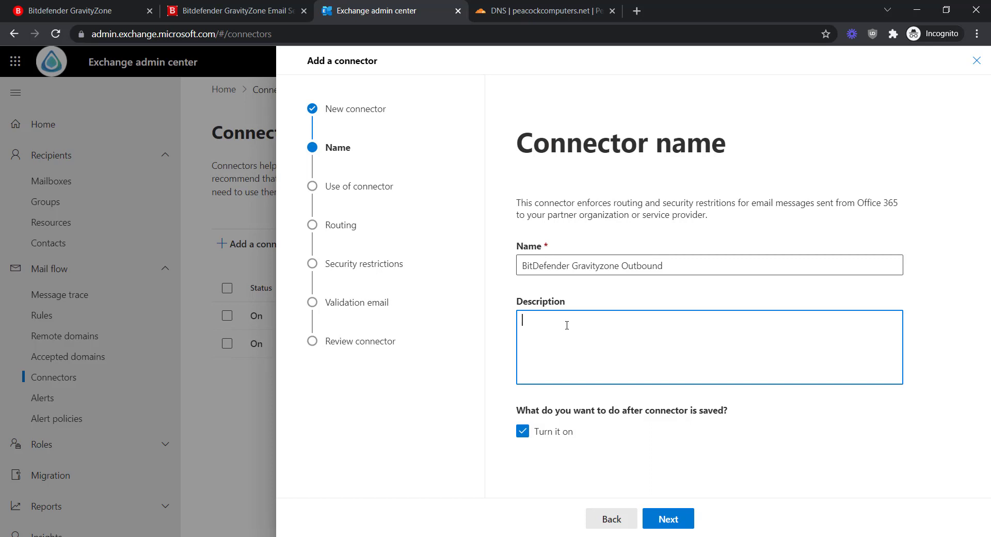
Enter the description 'Domain: peacockcomputers.net'.
text(DOmain)
key(BackSpace)
key(BackSpace)
key(BackSpace)
key(BackSpace)
key(BackSpace)
text(omain:)
key(ctrl+v)
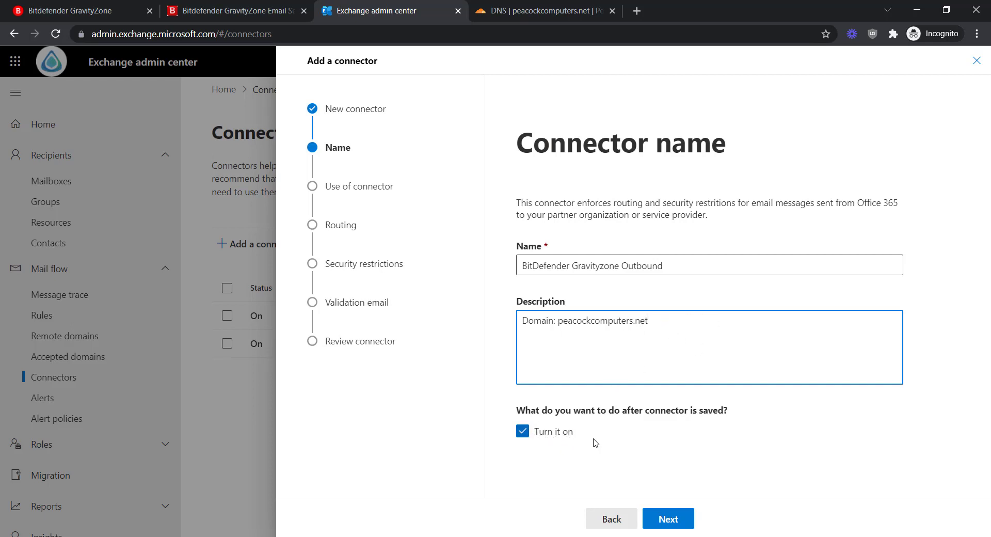
Apply the connector only to mail sent to the wildcard domain *.
click(668, 524)
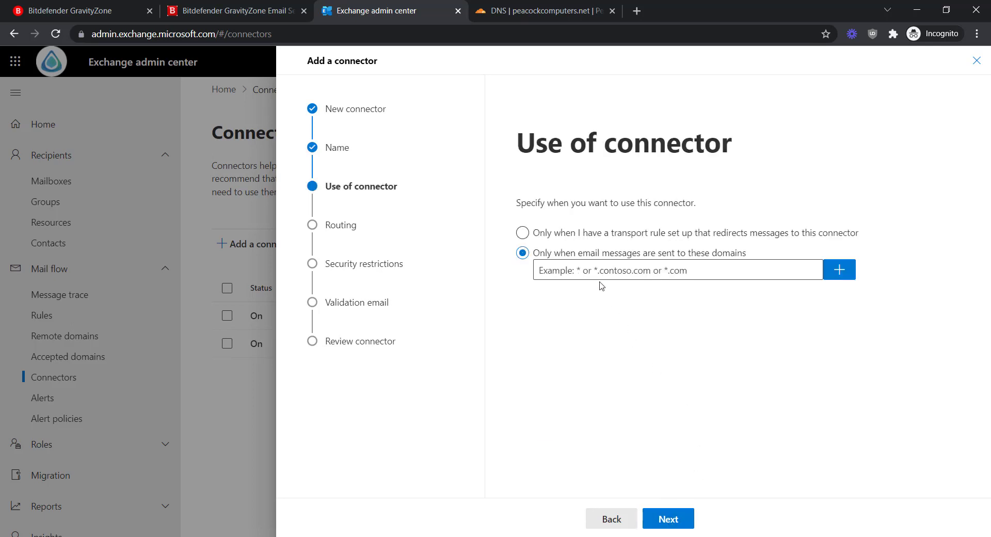
click(595, 270)
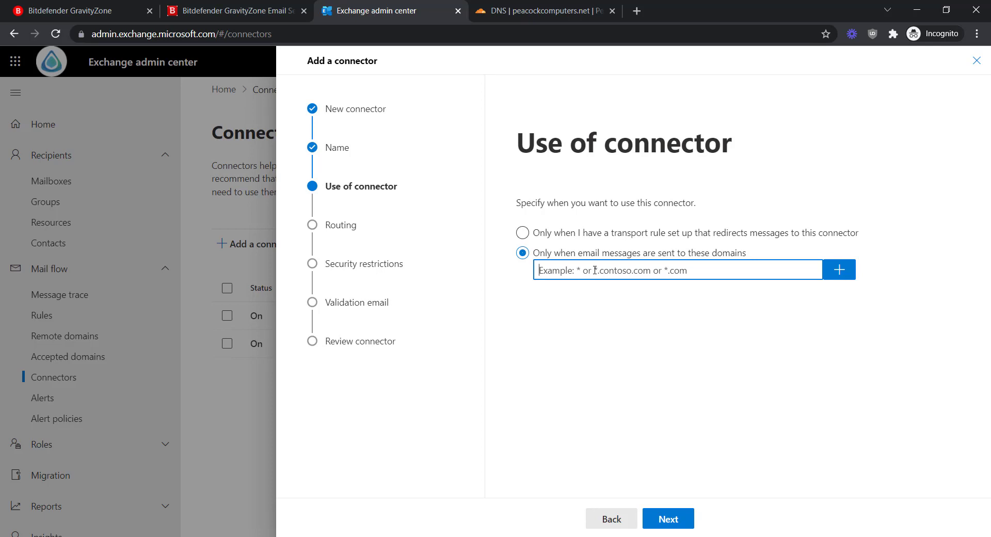
text(*)
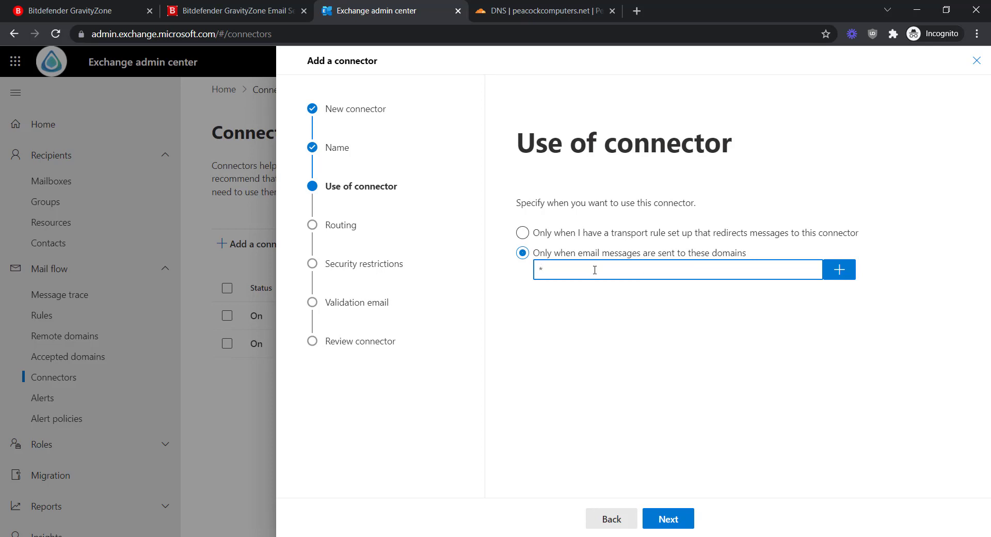
click(839, 269)
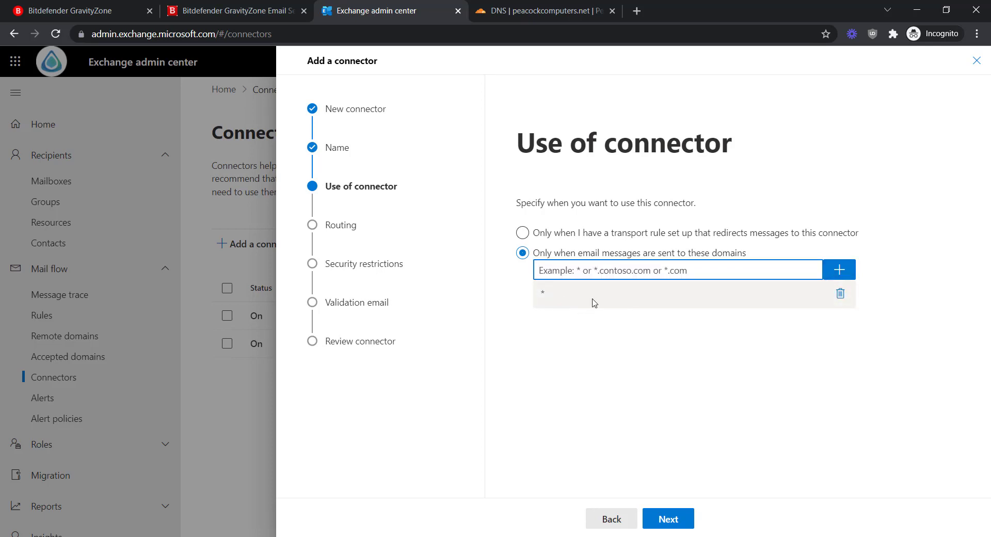
click(672, 519)
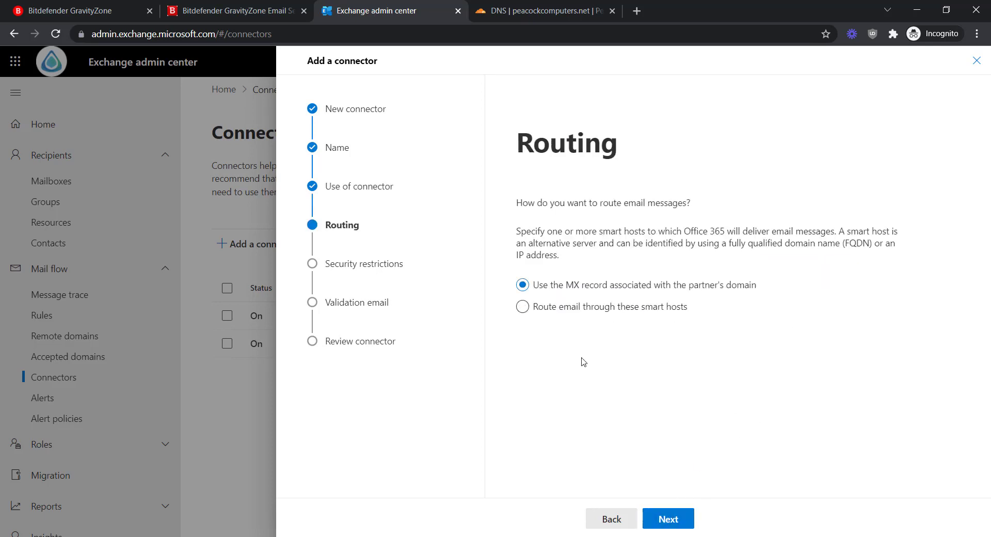
Route mail via smart hosts smtp1.scanscope.net and smtp2.scanscope.net, keeping TLS with a trusted-CA certificate.
click(523, 306)
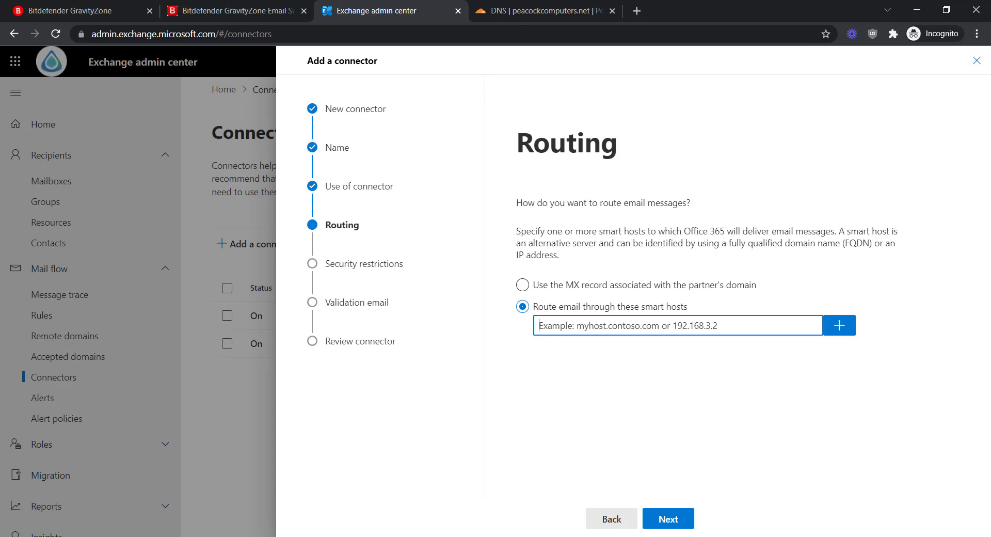
key(alt+Tab)
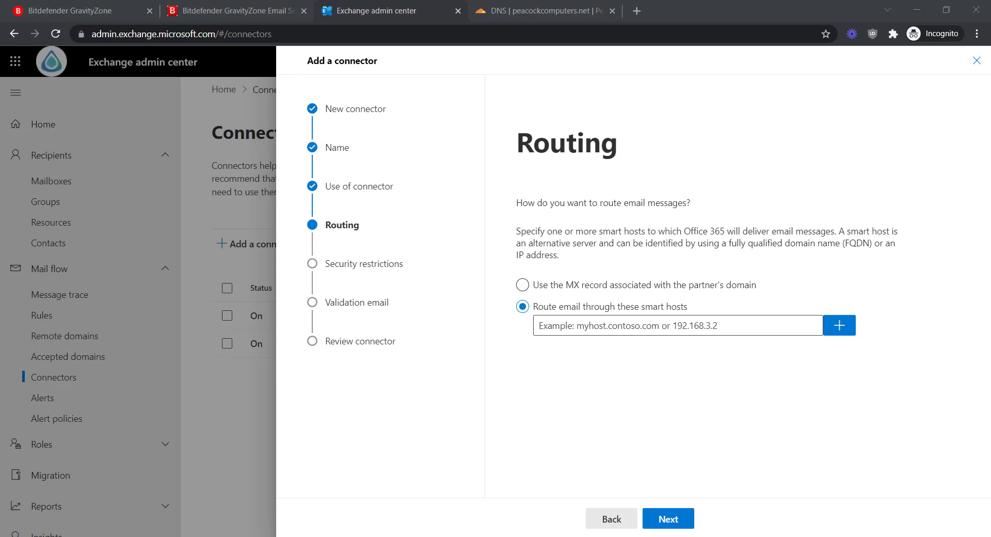
click(647, 321)
key(ctrl+v)
click(840, 335)
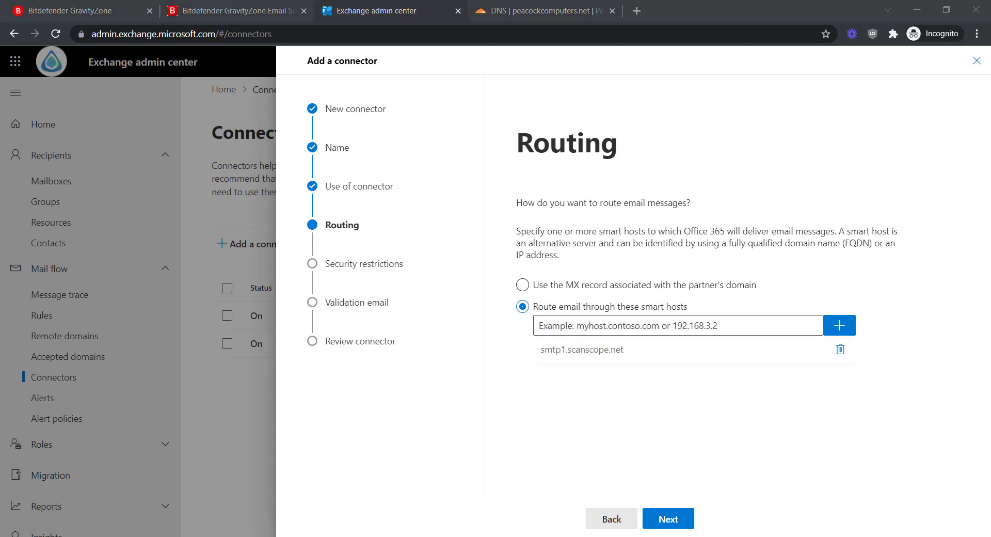
click(674, 324)
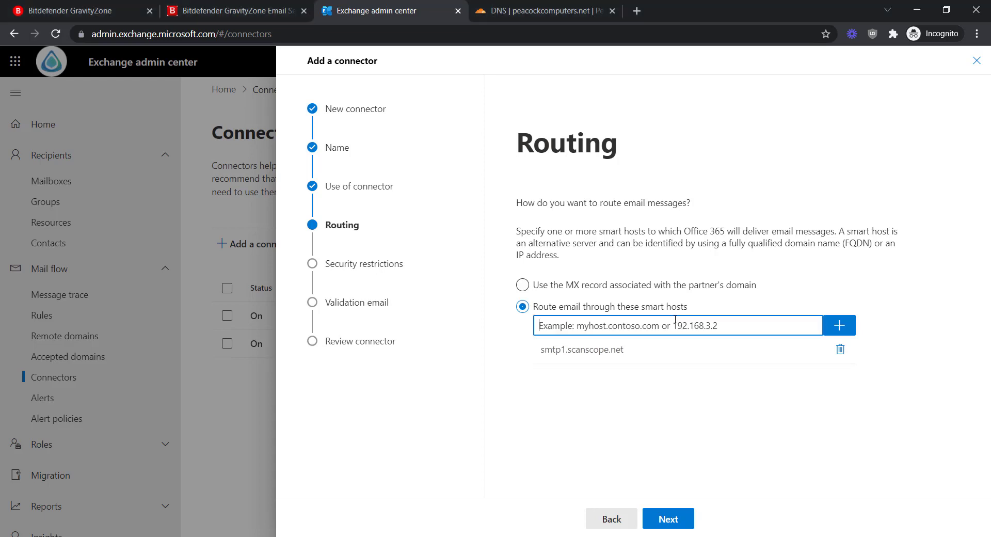
text(smtp2.scanscope.net)
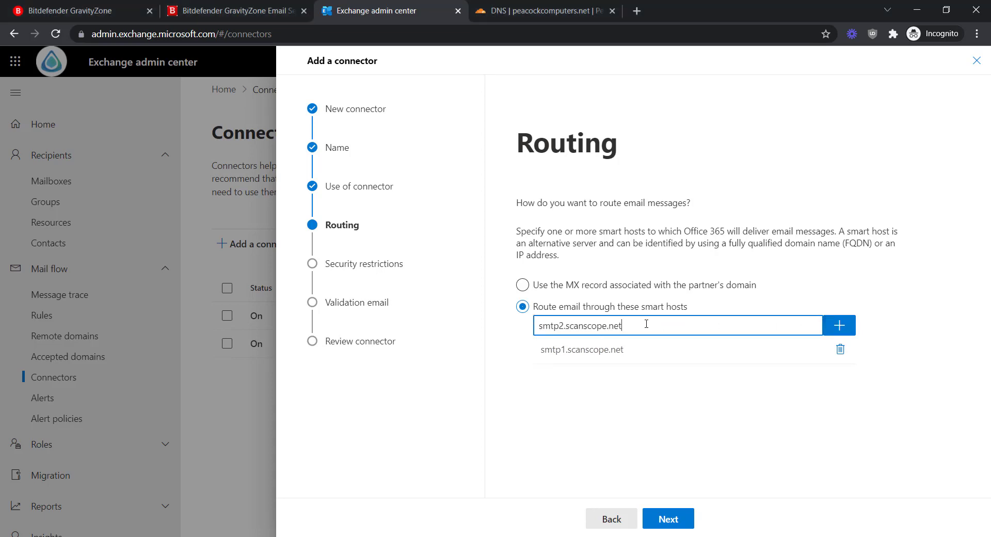
click(840, 326)
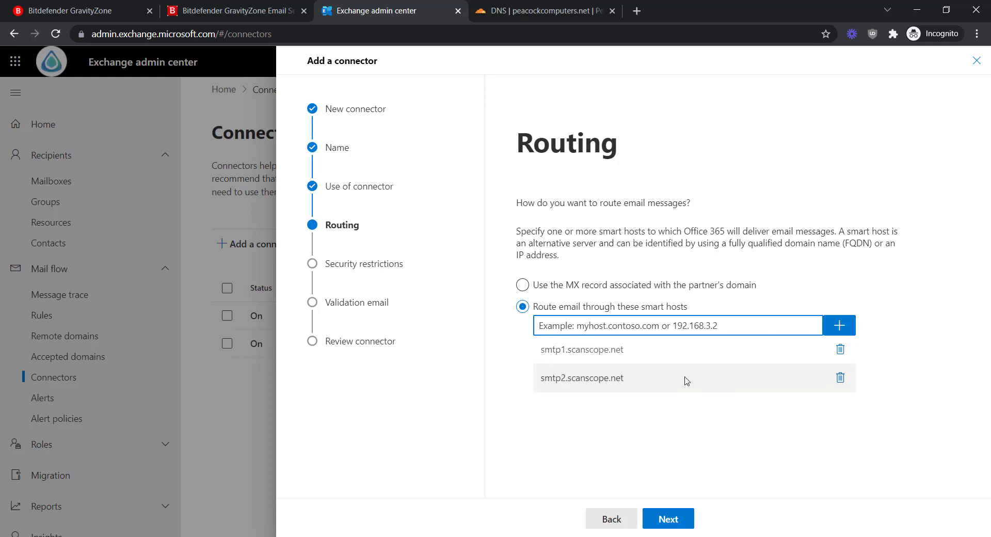
click(682, 521)
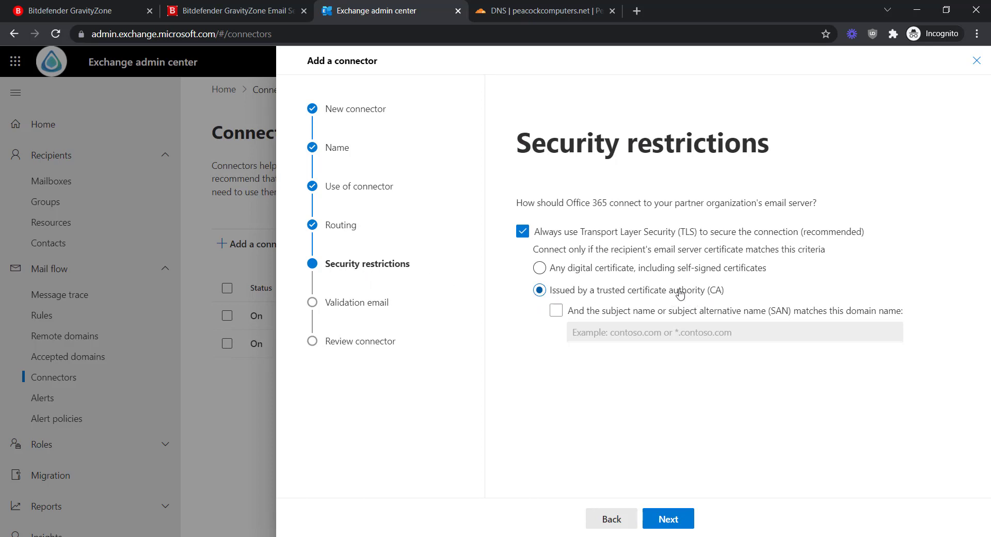
click(668, 527)
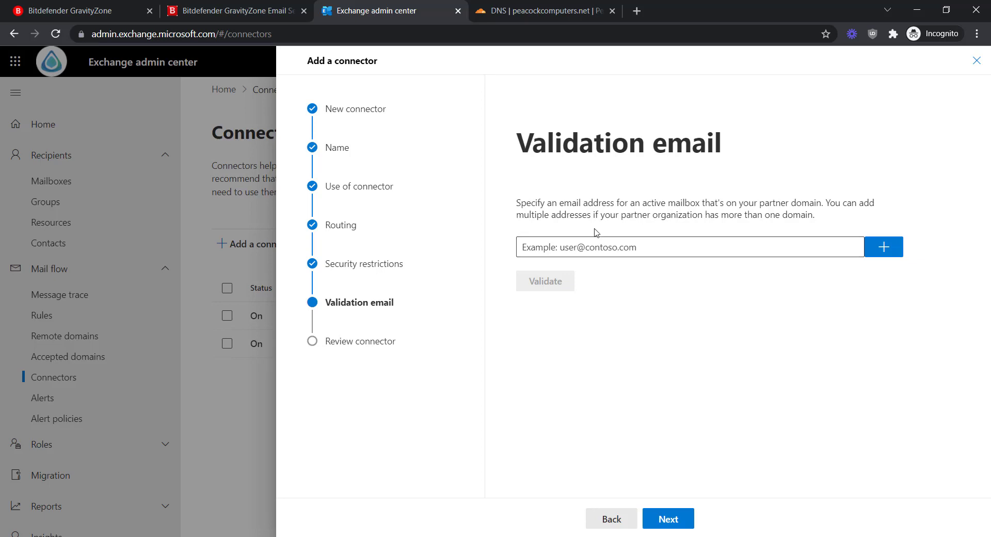
Validate the connector by sending a test to the partner's support mailbox address.
click(692, 253)
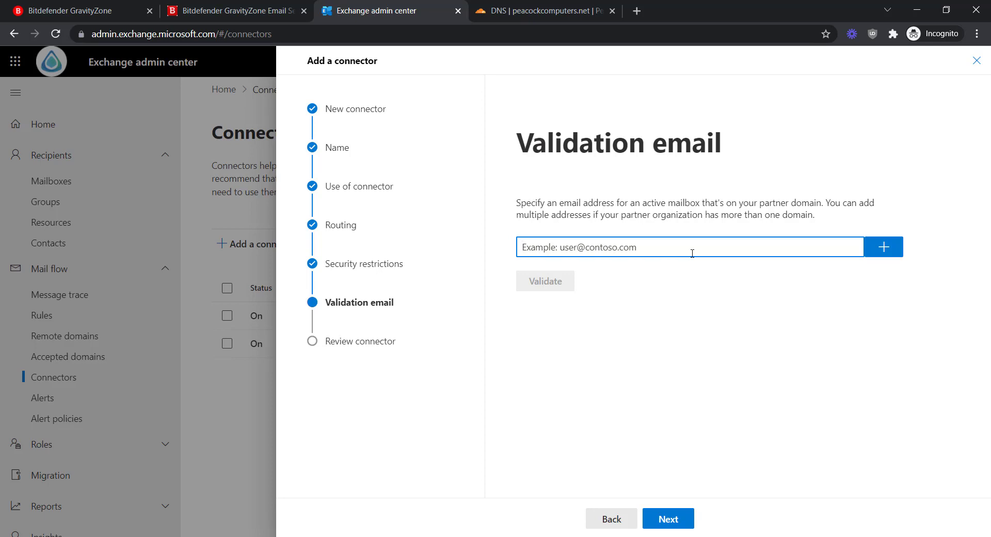
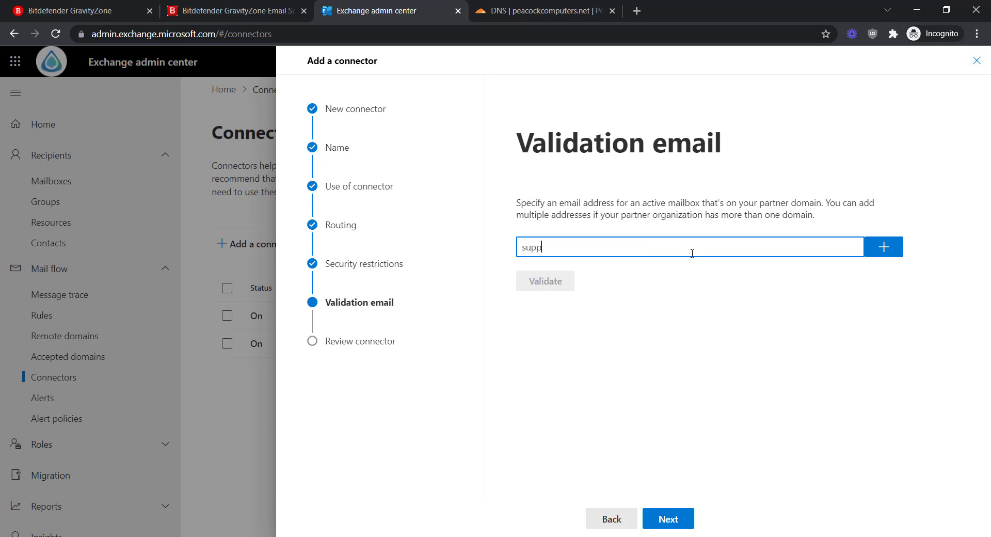
click(894, 248)
click(551, 304)
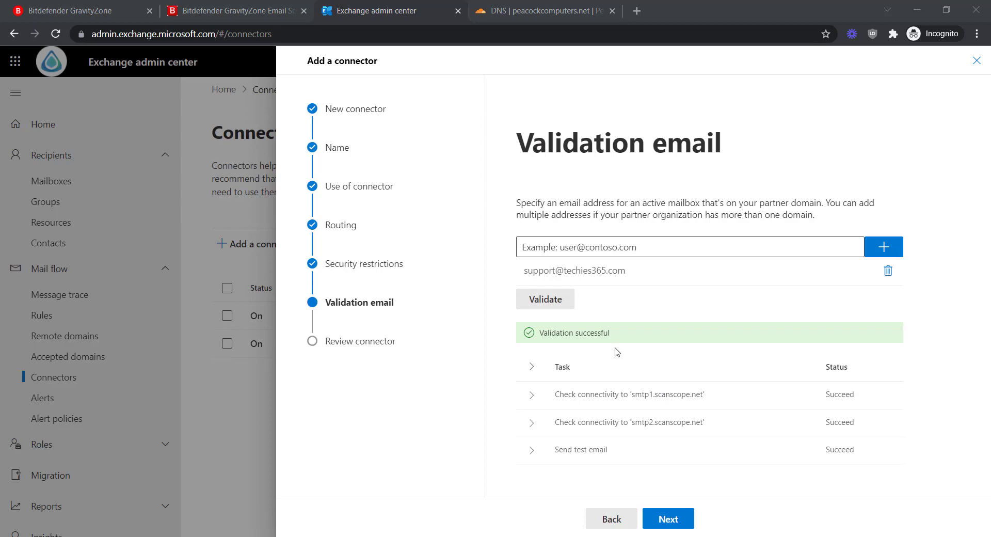
Review the summary and create the BitDefender Gravityzone Outbound connector.
click(668, 519)
scroll(702, 413, down, 3)
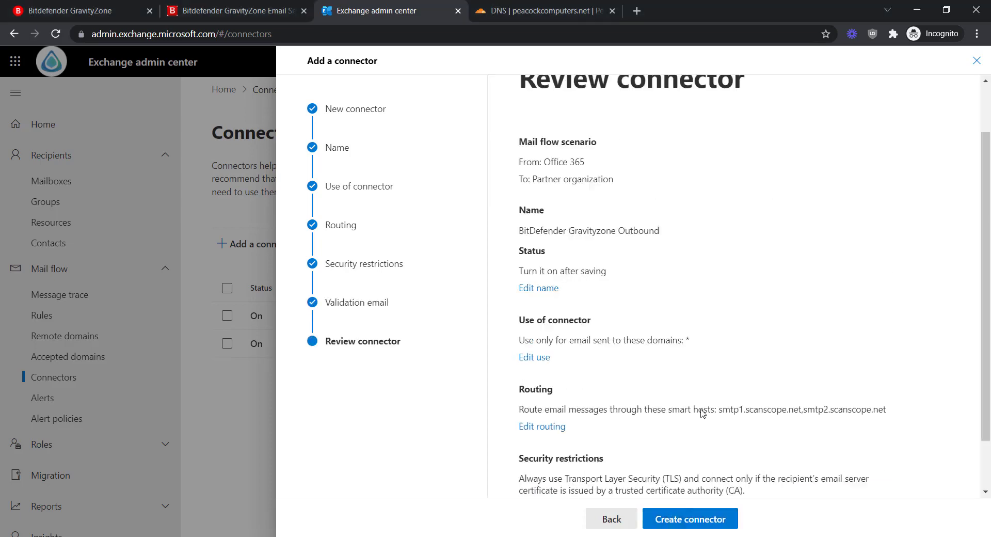
click(676, 517)
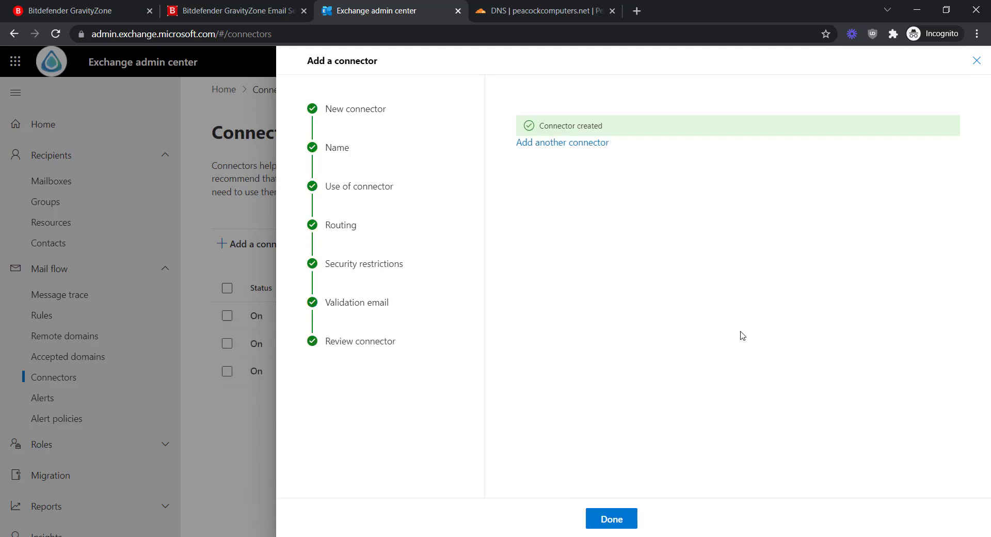
Finish the wizard so BitDefender Gravityzone Outbound appears On, from O365 to Partner org.
click(609, 521)
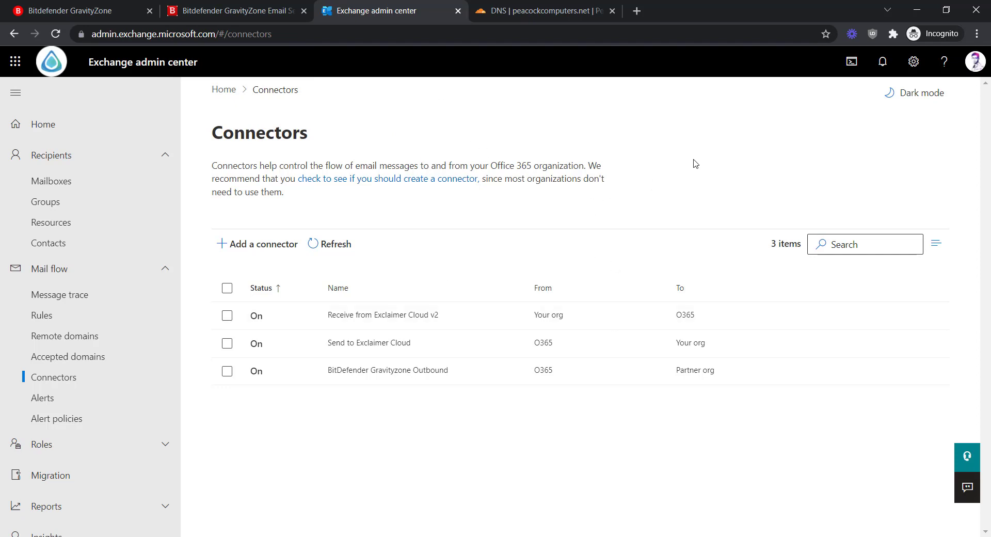
In GravityZone, show the Active Directory page listing the techies365.xyz domain.
click(252, 13)
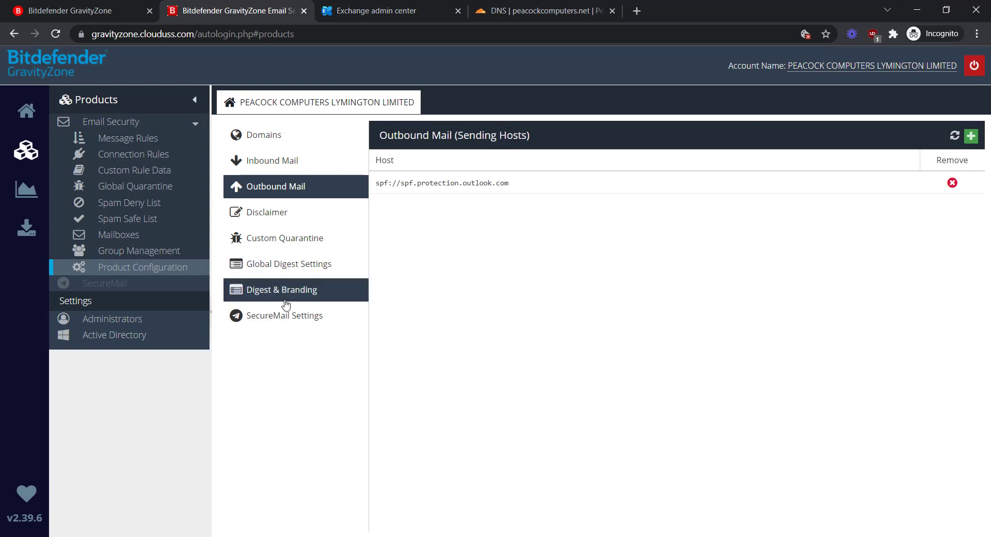
click(140, 336)
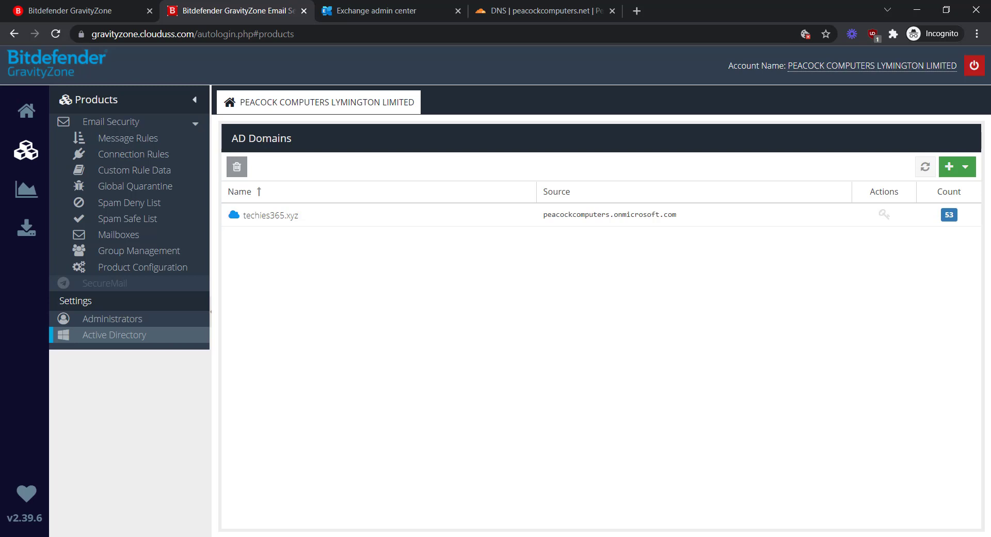
Fill a new Azure AD domain form with tenant peacockcomputers.onmicrosoft.com and domain peacockcomputers.net.
click(949, 167)
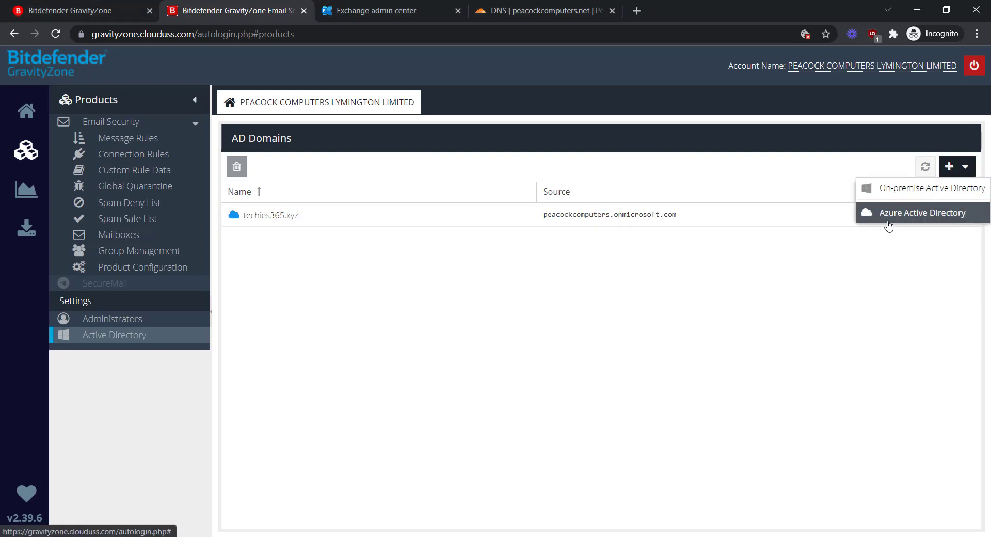
click(913, 219)
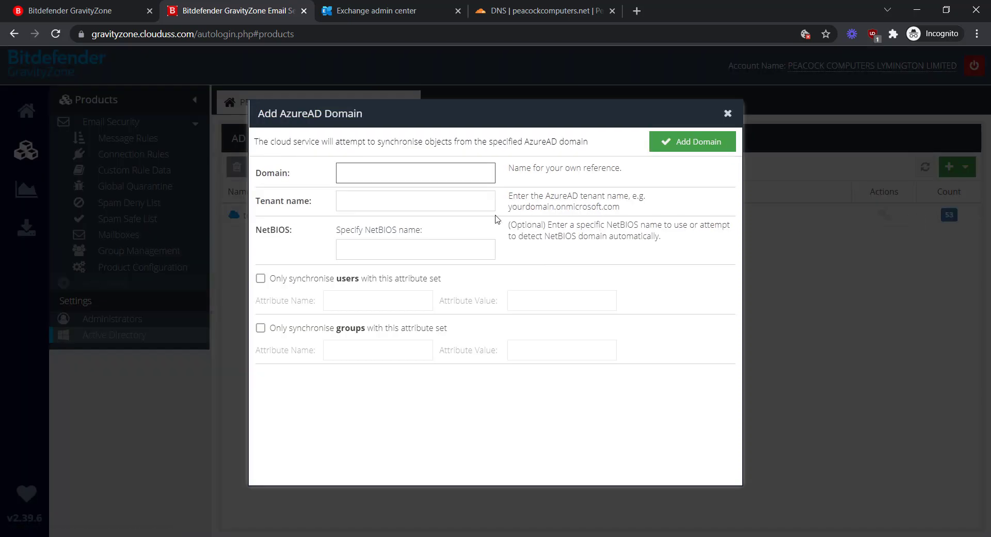
click(363, 206)
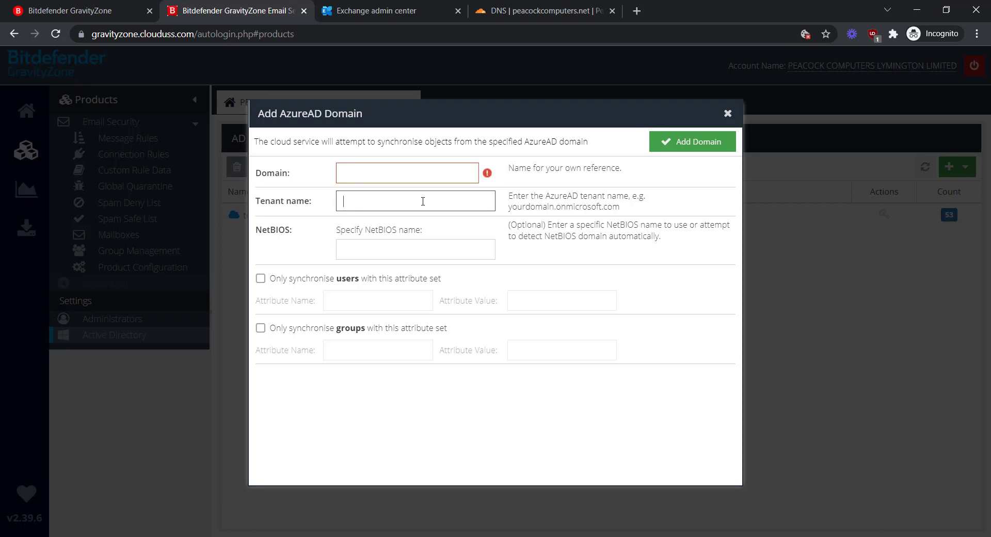
text(peacockcomputers.onmicrosoft.com)
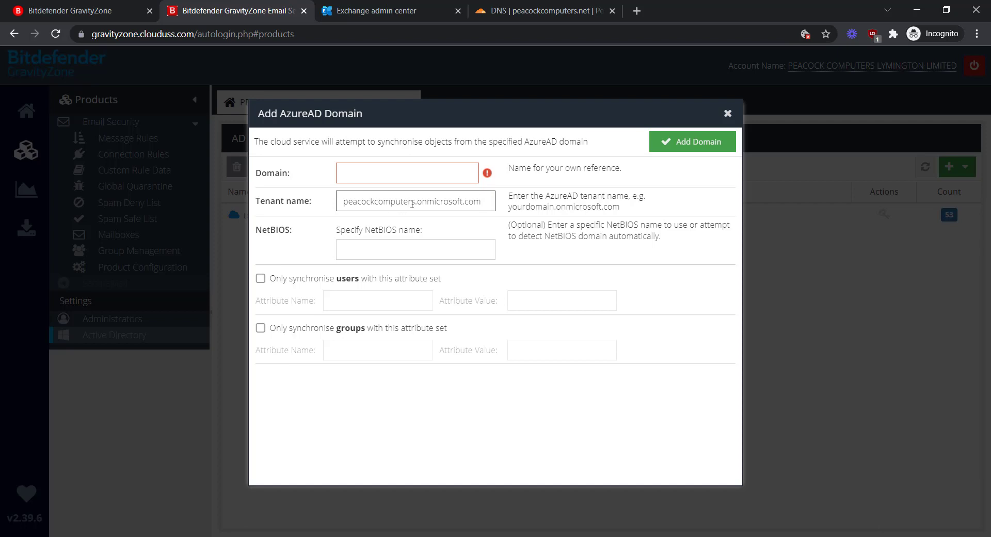
click(373, 175)
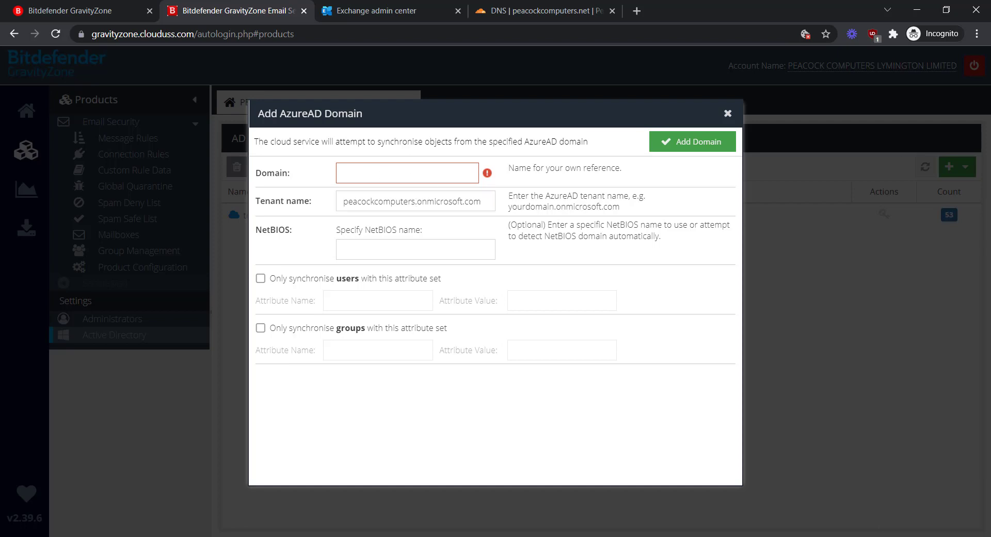
click(472, 11)
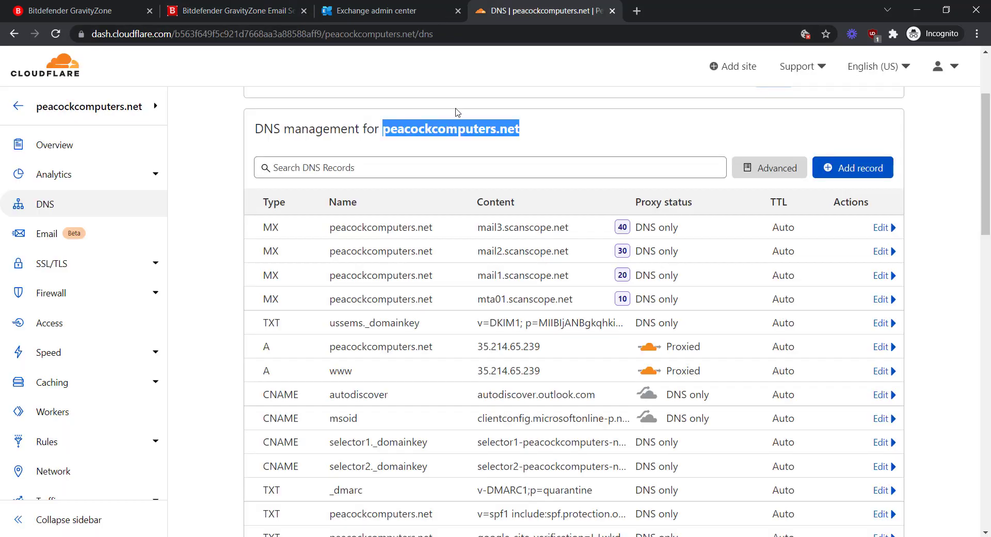
right_click(501, 132)
click(528, 142)
click(183, 11)
text(peacockcomputers.net)
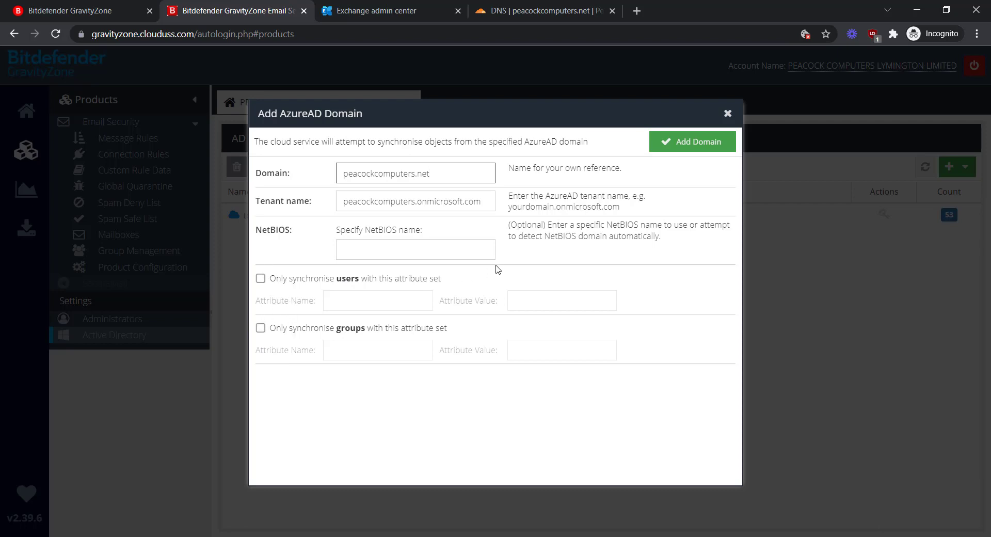
Add the domain, accept the USS AzureAD app permissions as tenant admin, and close the success page.
click(686, 147)
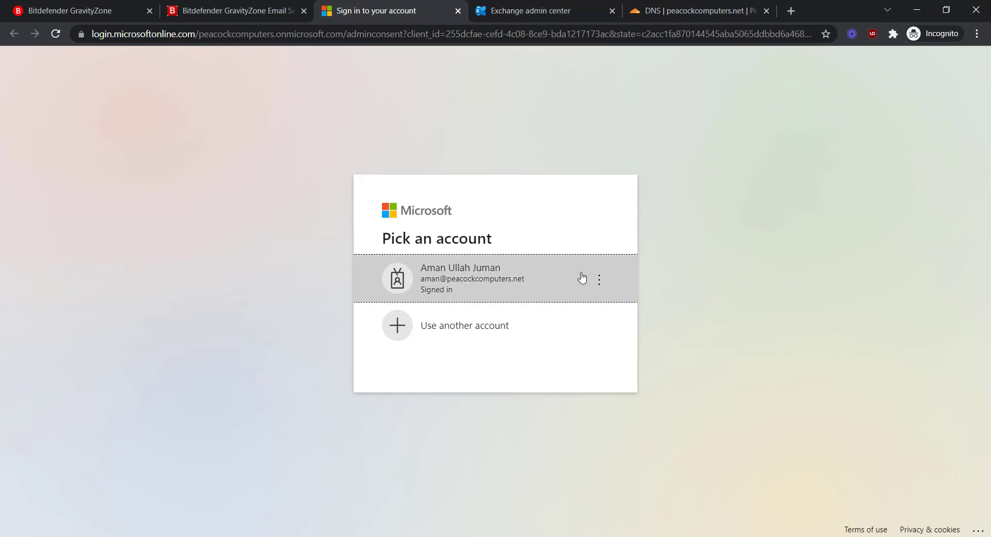
click(558, 278)
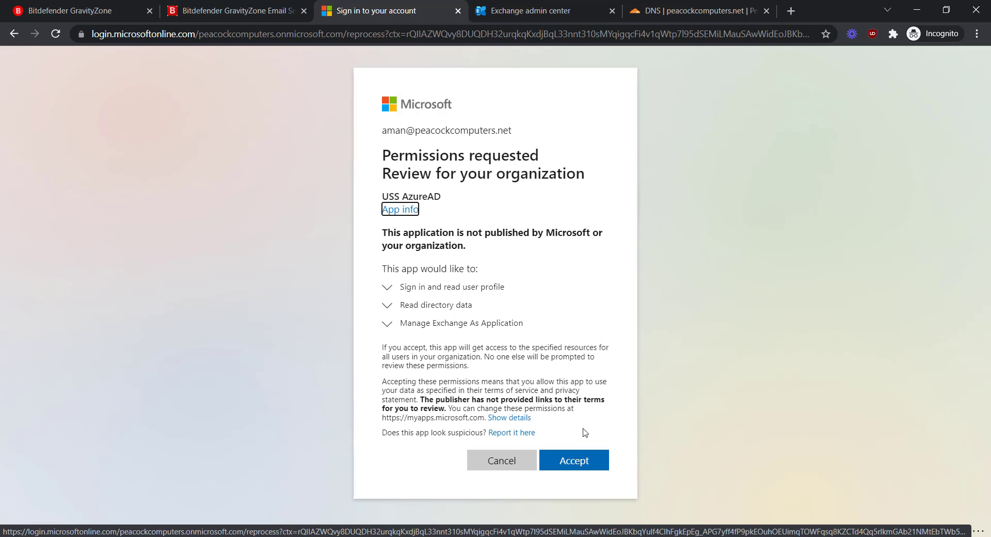
click(584, 466)
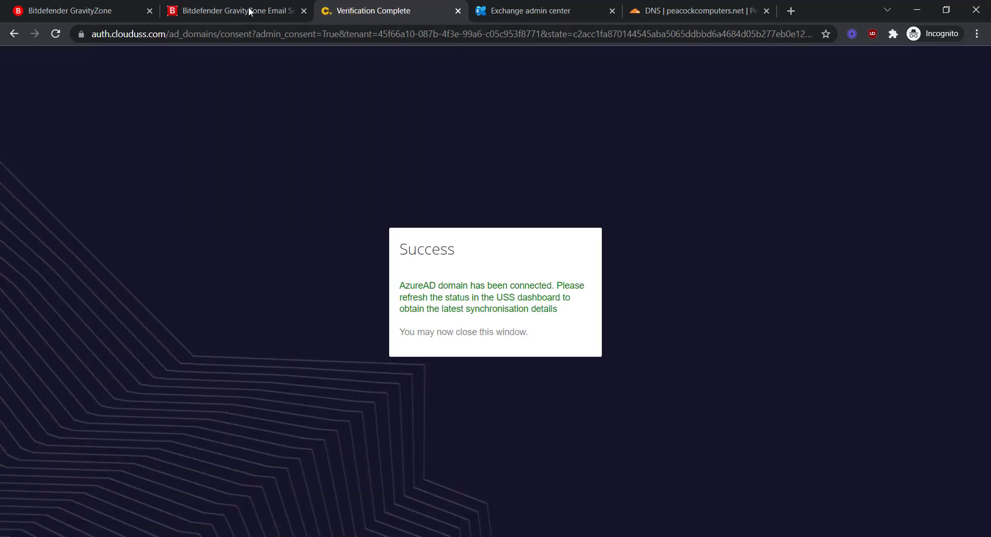
click(457, 12)
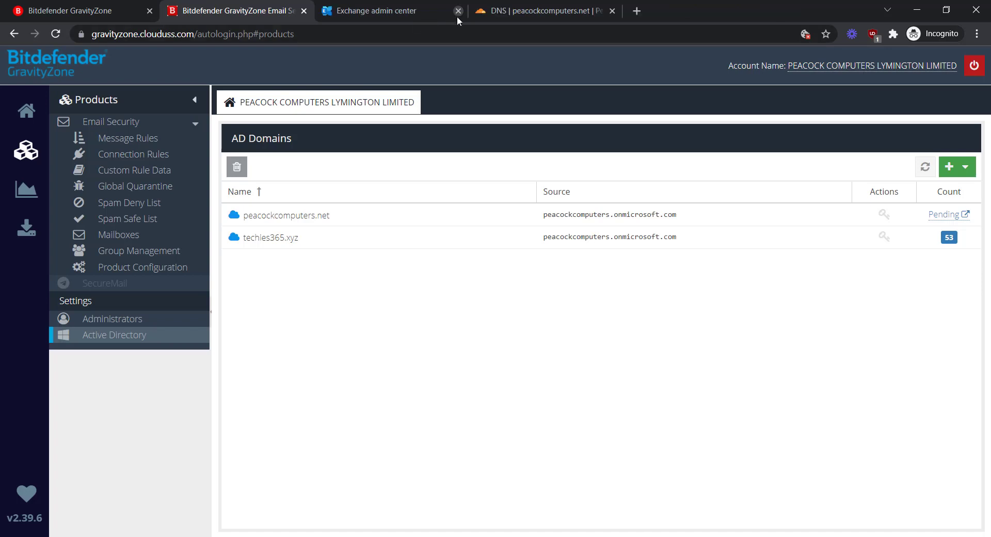
Refresh the AD Domains table until peacockcomputers.net shows a count of 0.
click(925, 167)
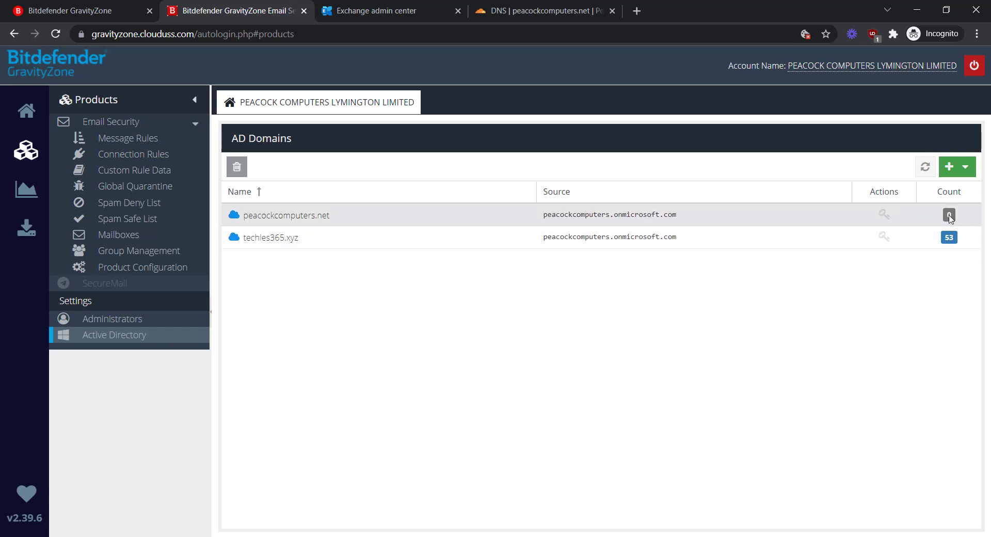
click(925, 172)
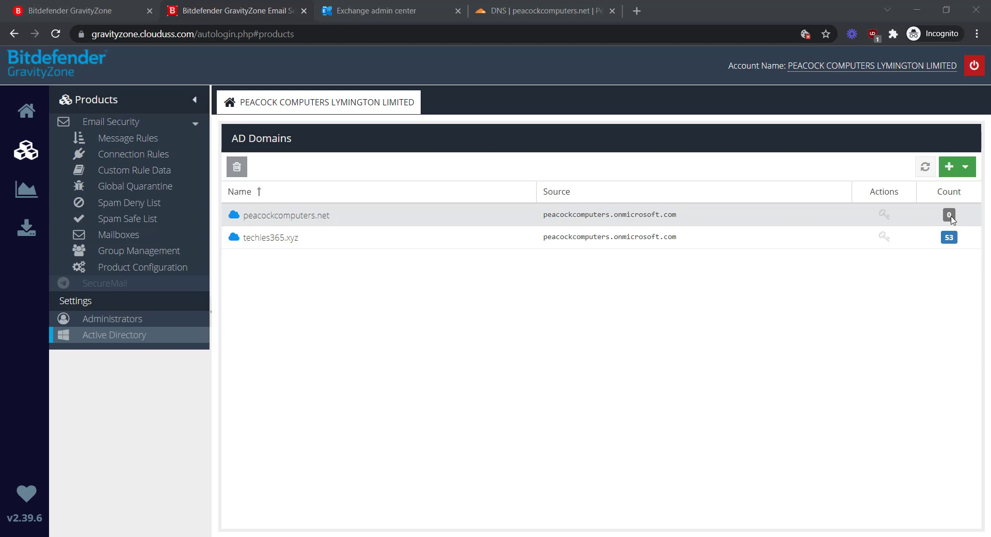
Review the single synchronised mailbox, then view the empty Connection Rules list.
click(119, 236)
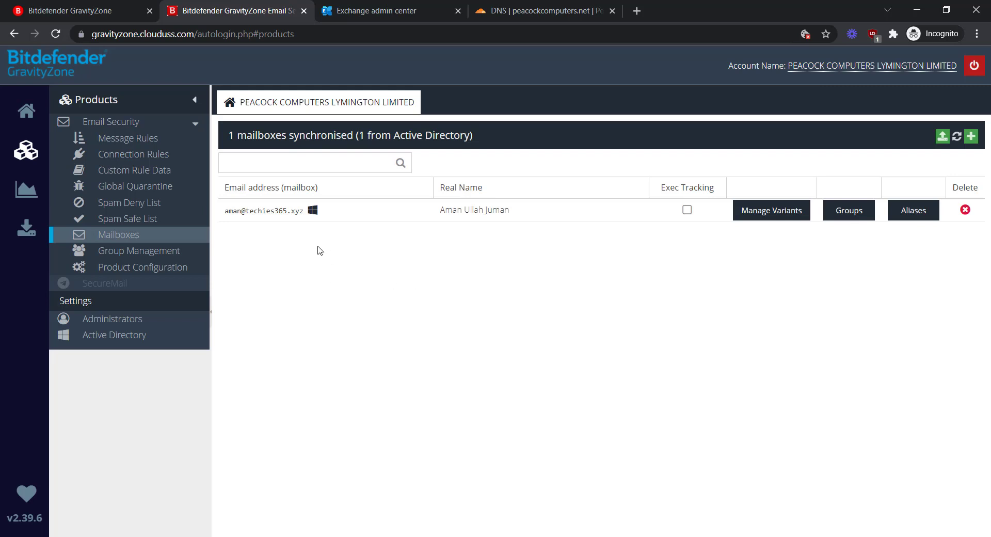
click(120, 161)
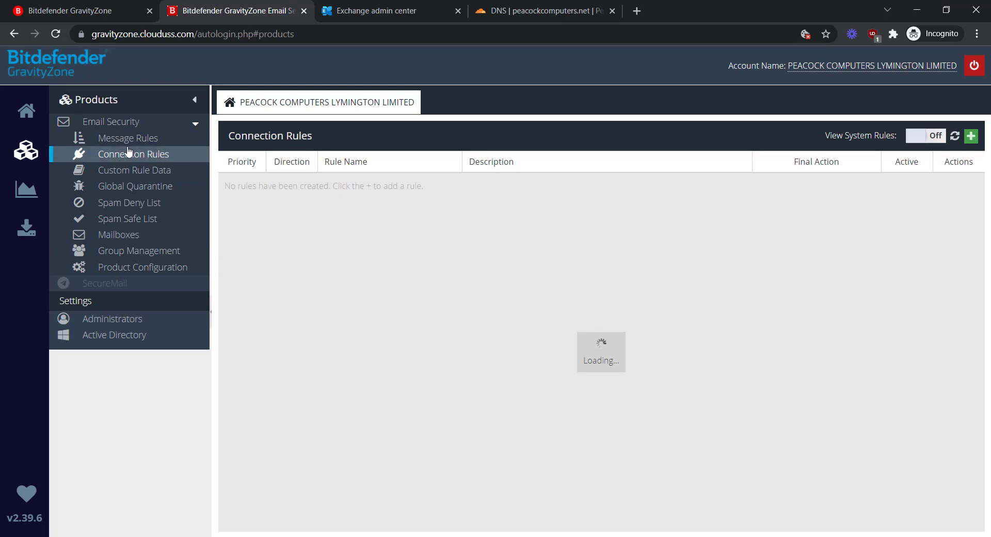
List the Message Rules with View System Rules turned On to include the locked defaults.
click(129, 149)
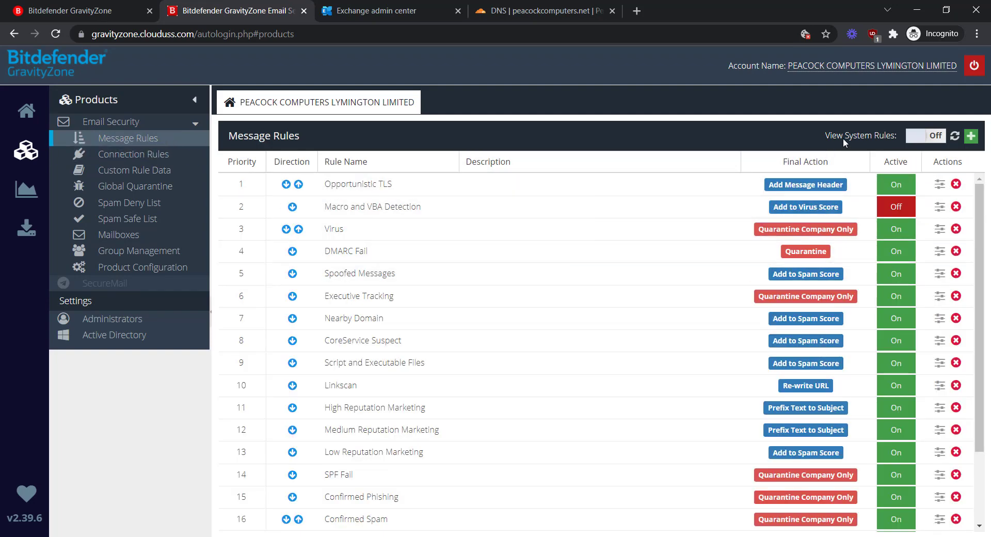
click(912, 139)
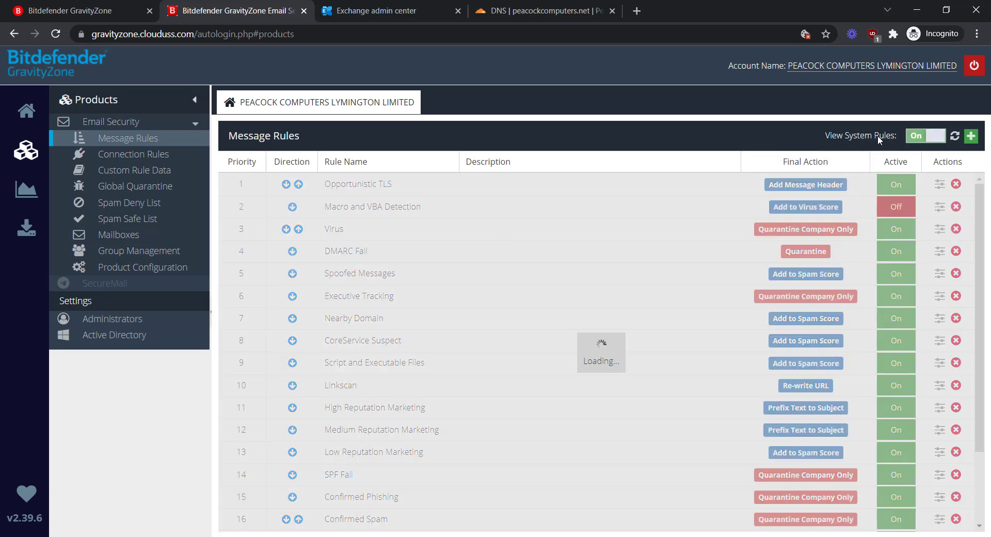